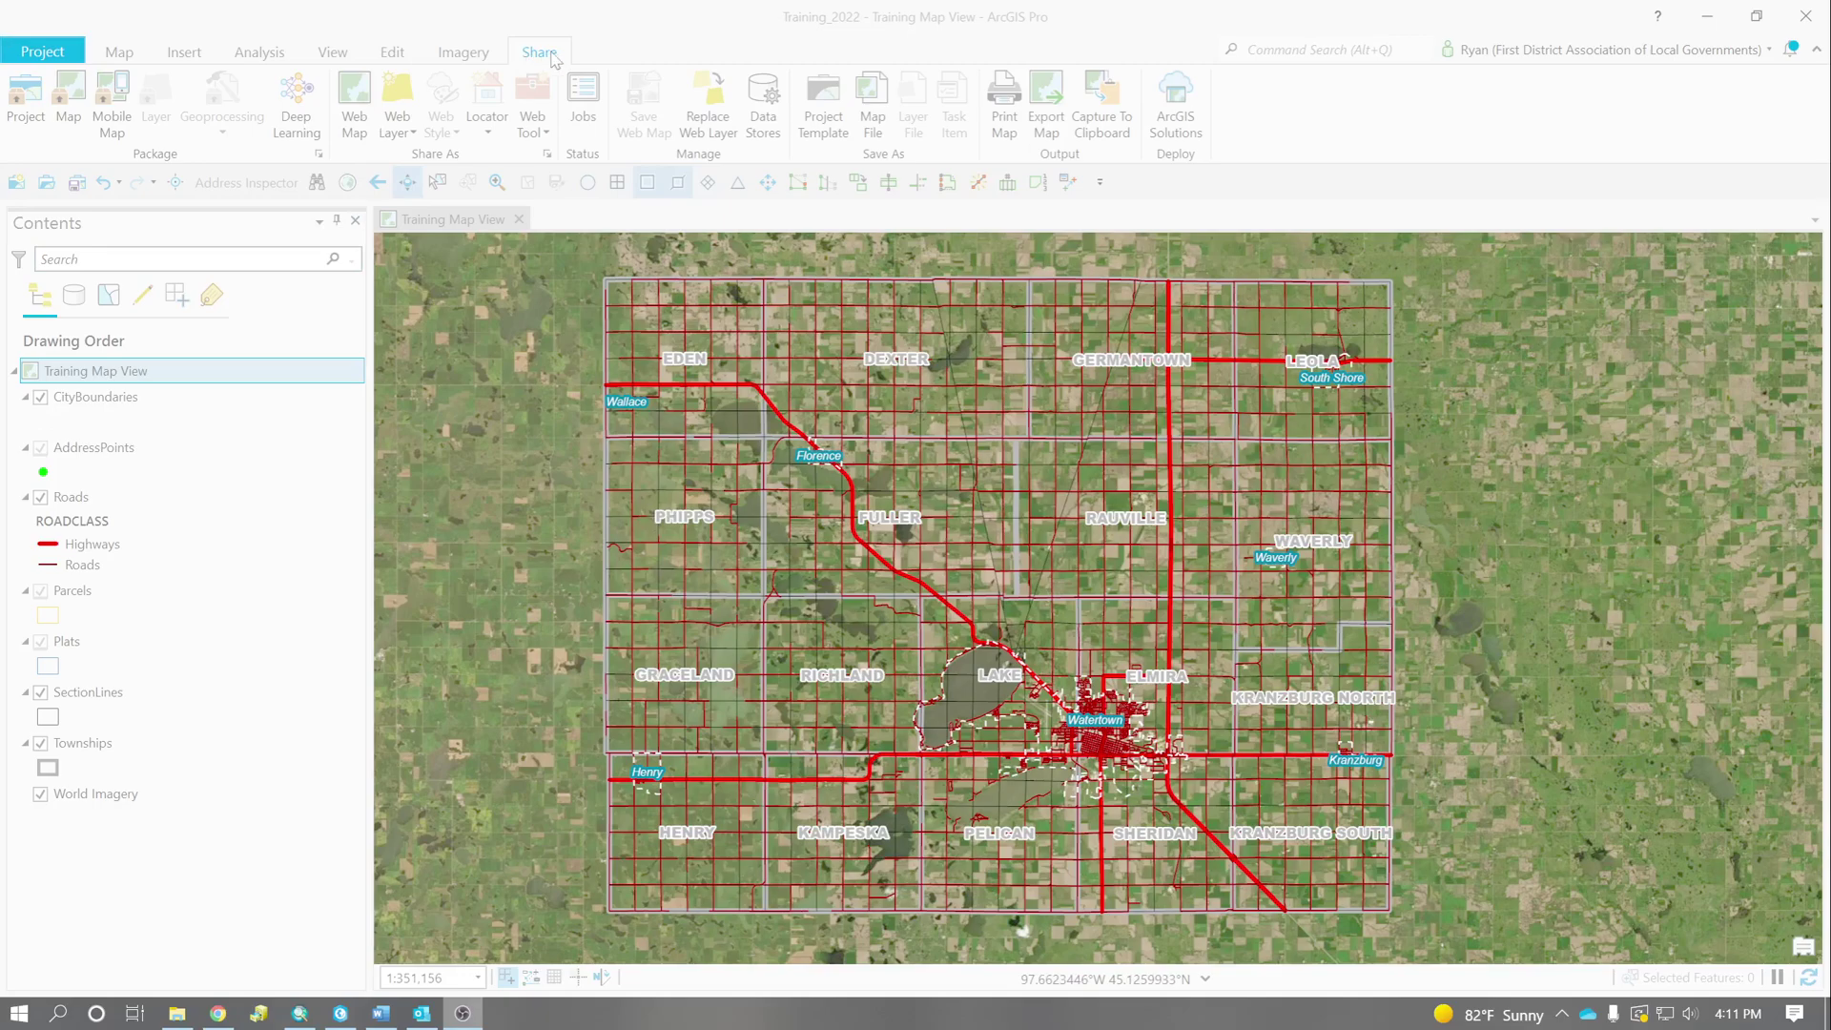
- Start sharing the map as a web map with summary 'Training Web Map' and tag 'training'
left_click(357, 97)
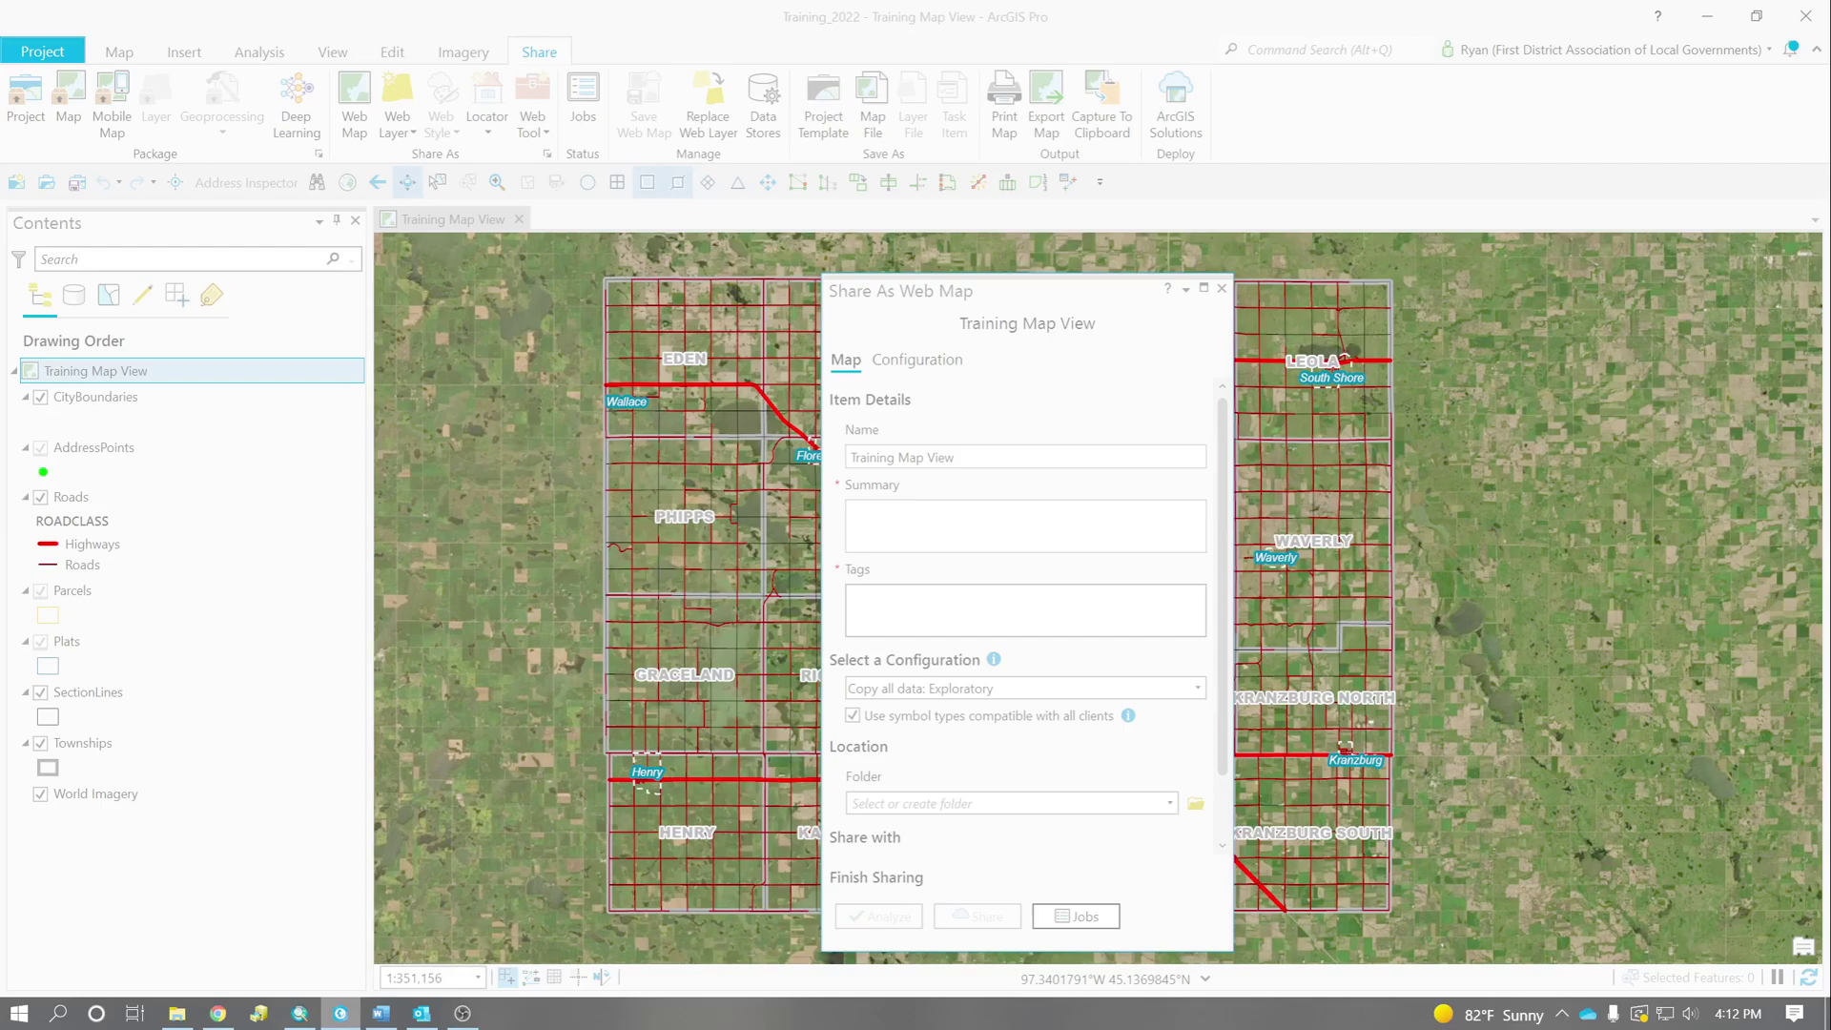
left_click(852, 515)
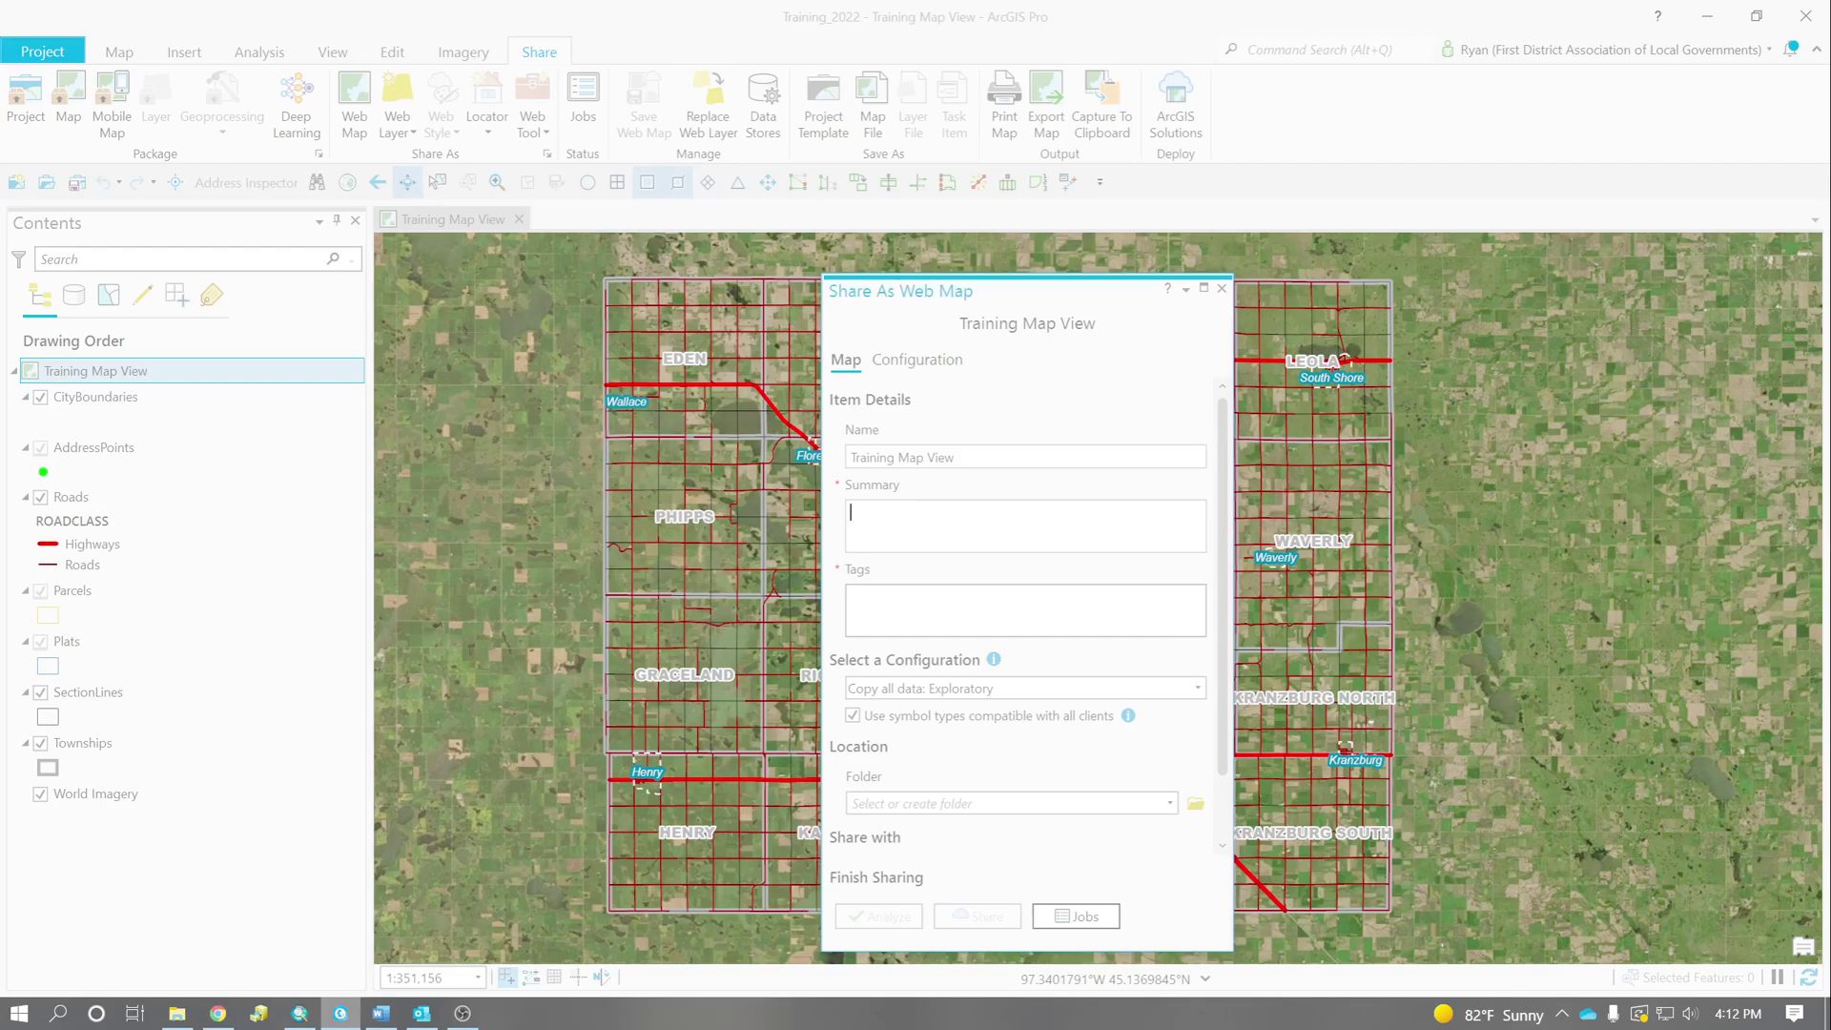
type("Training Web Map")
key("Tab")
type("training")
key("Return")
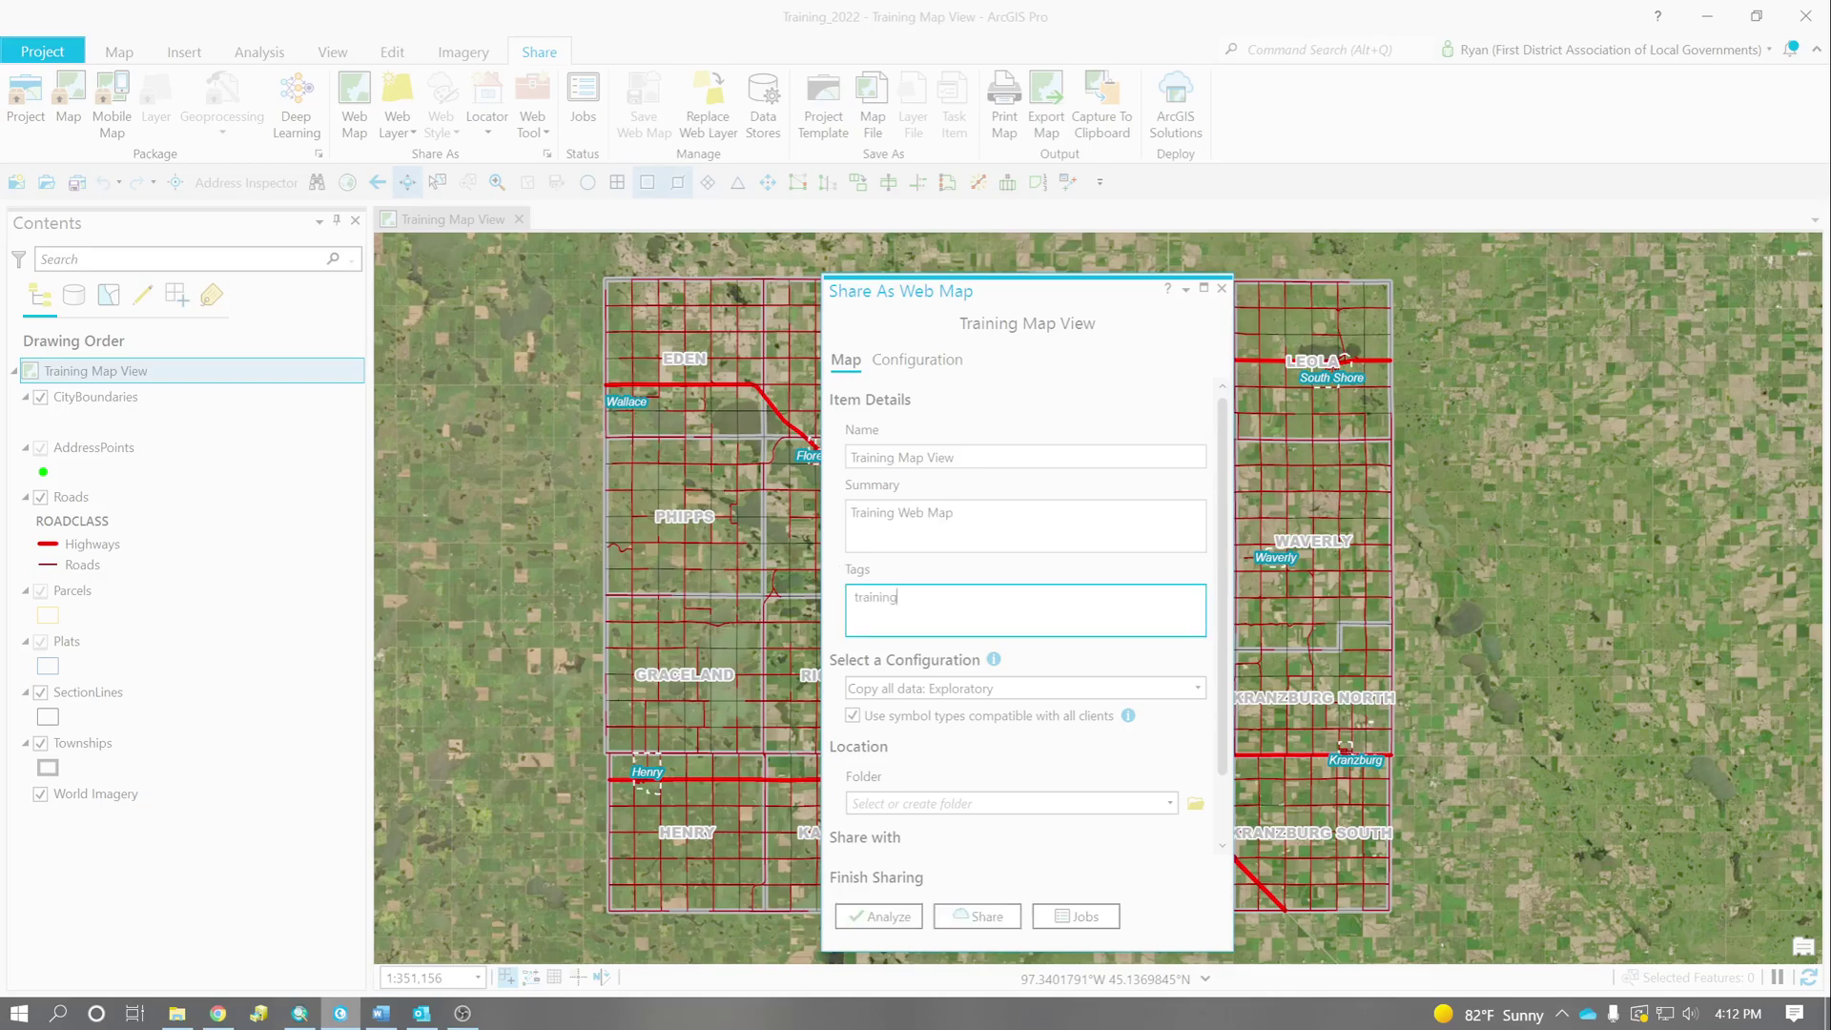
- Set the configuration to Copy all data: Editable and the destination folder to Training2022
left_click(902, 690)
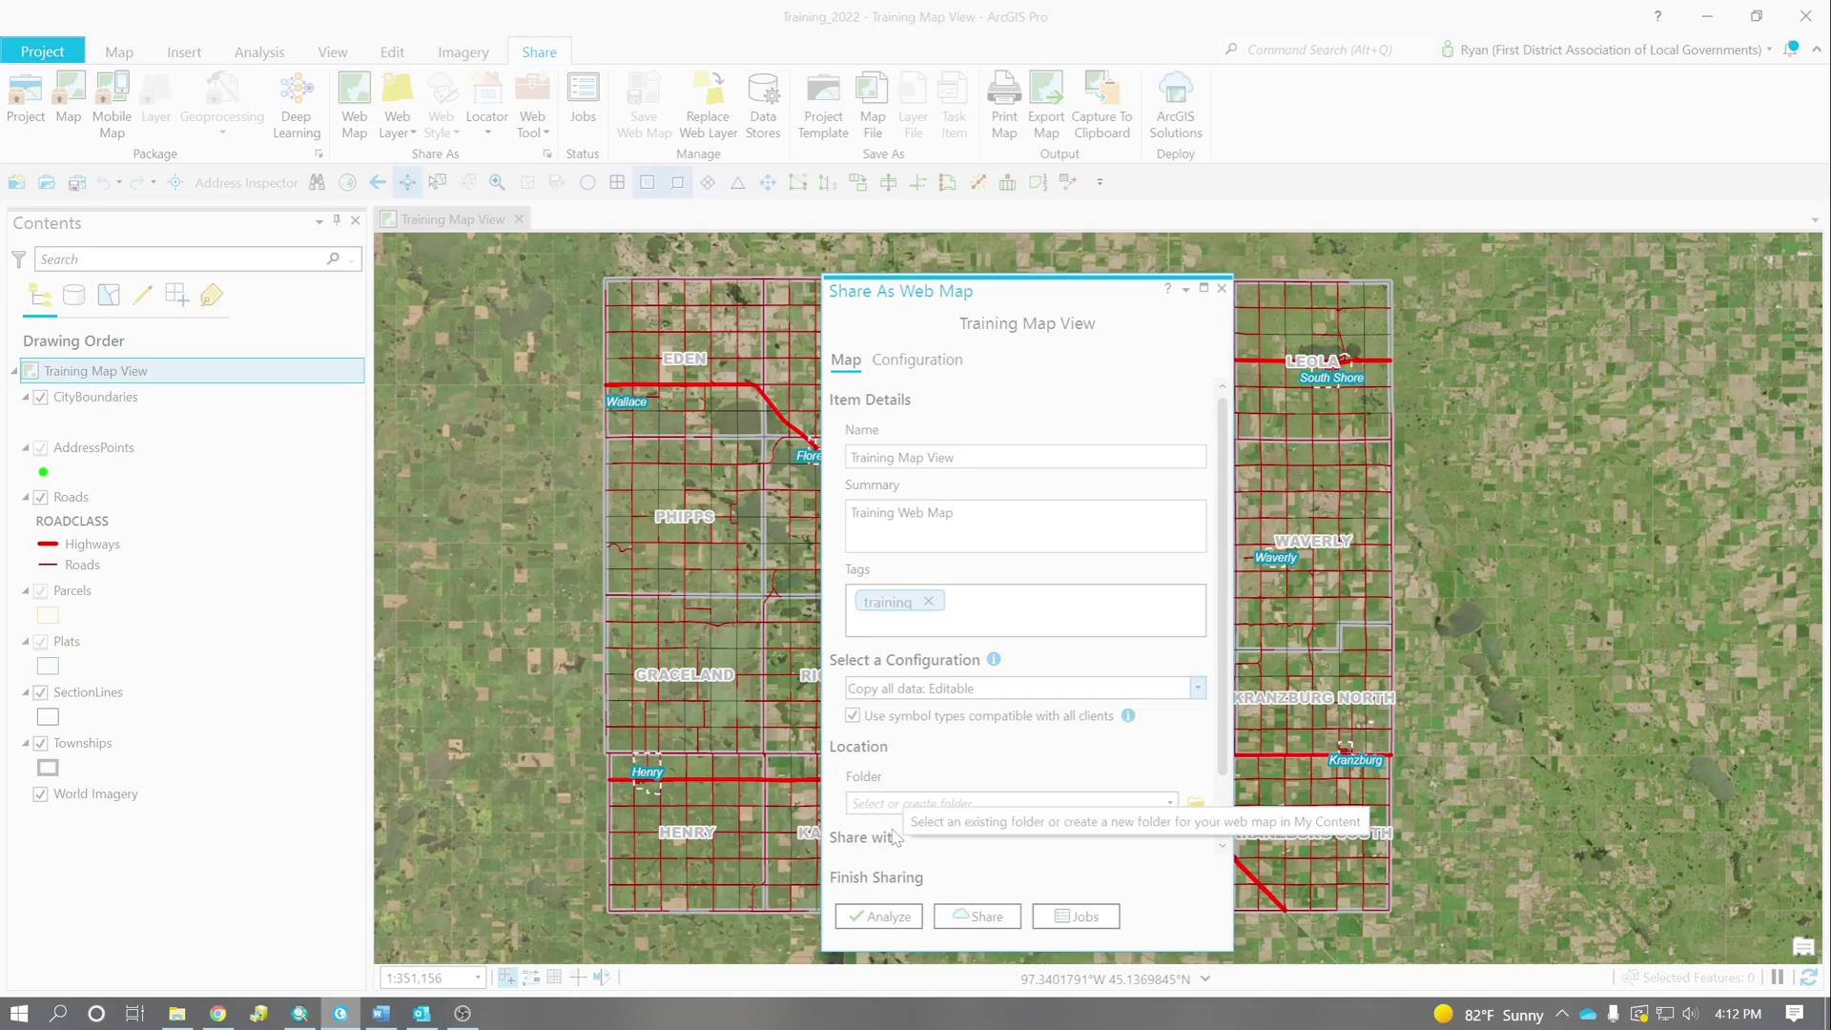
left_click(906, 795)
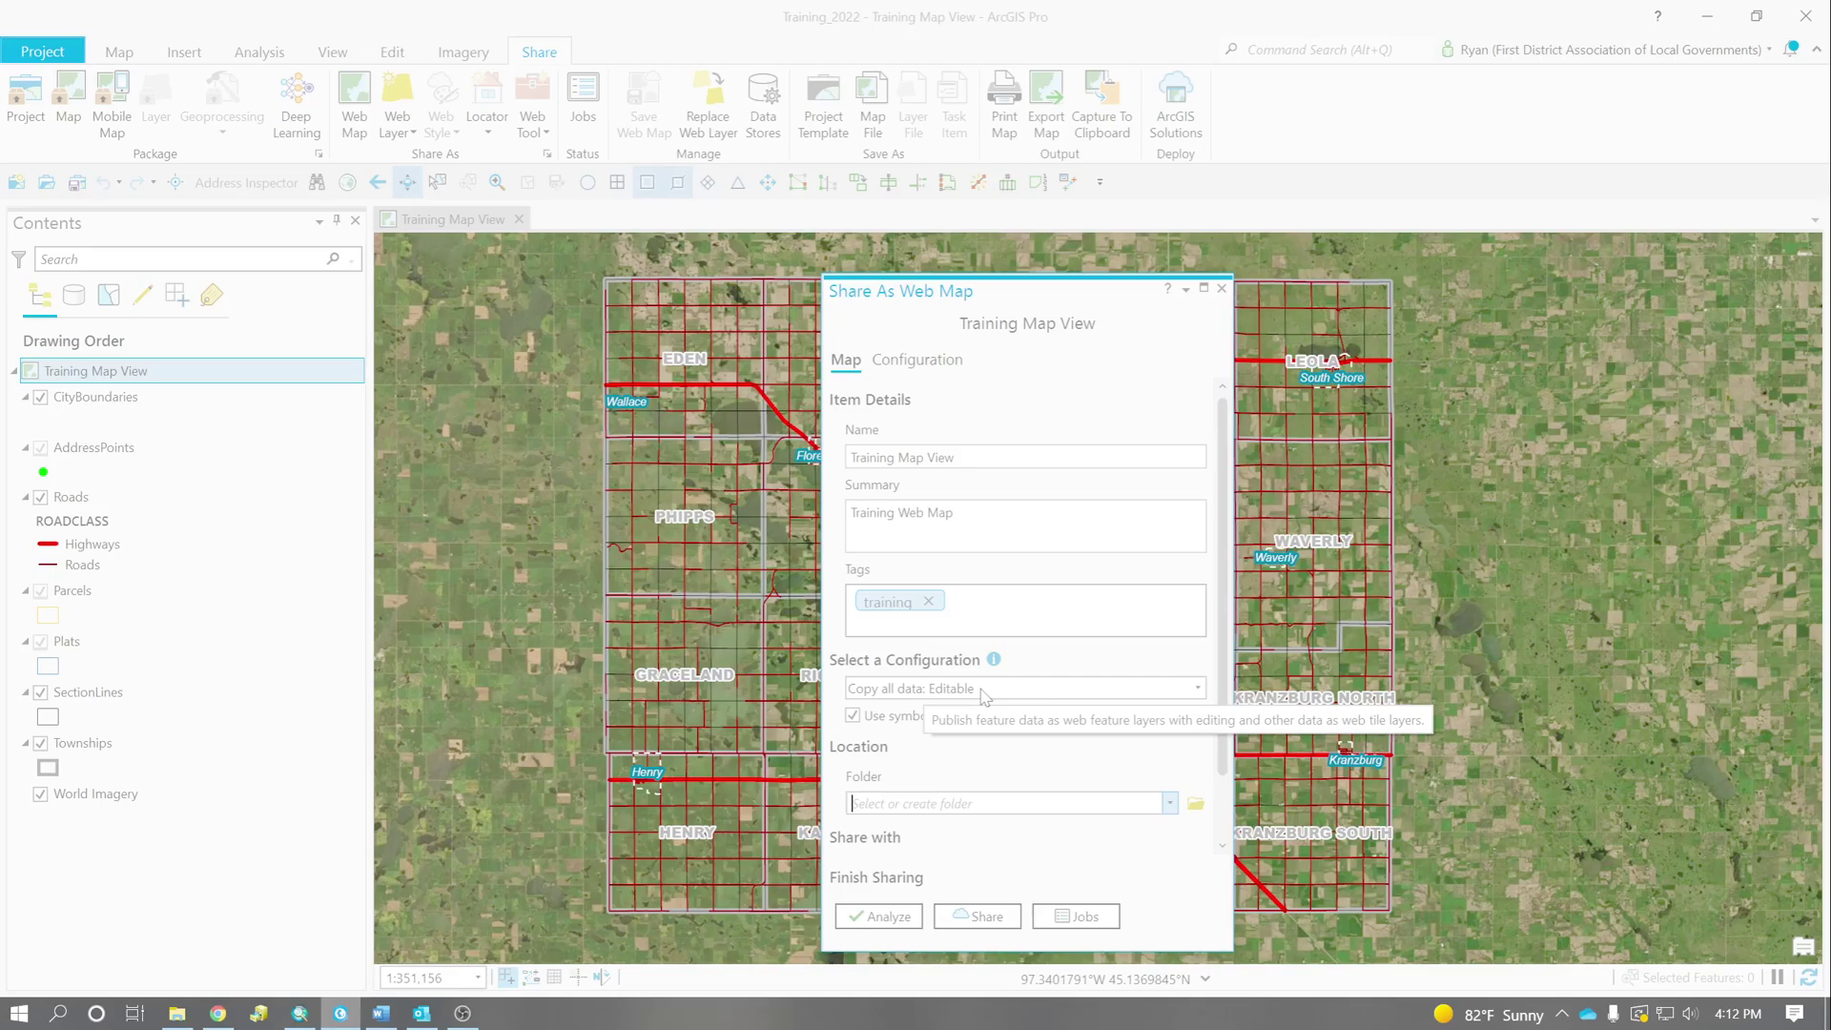
left_click(887, 803)
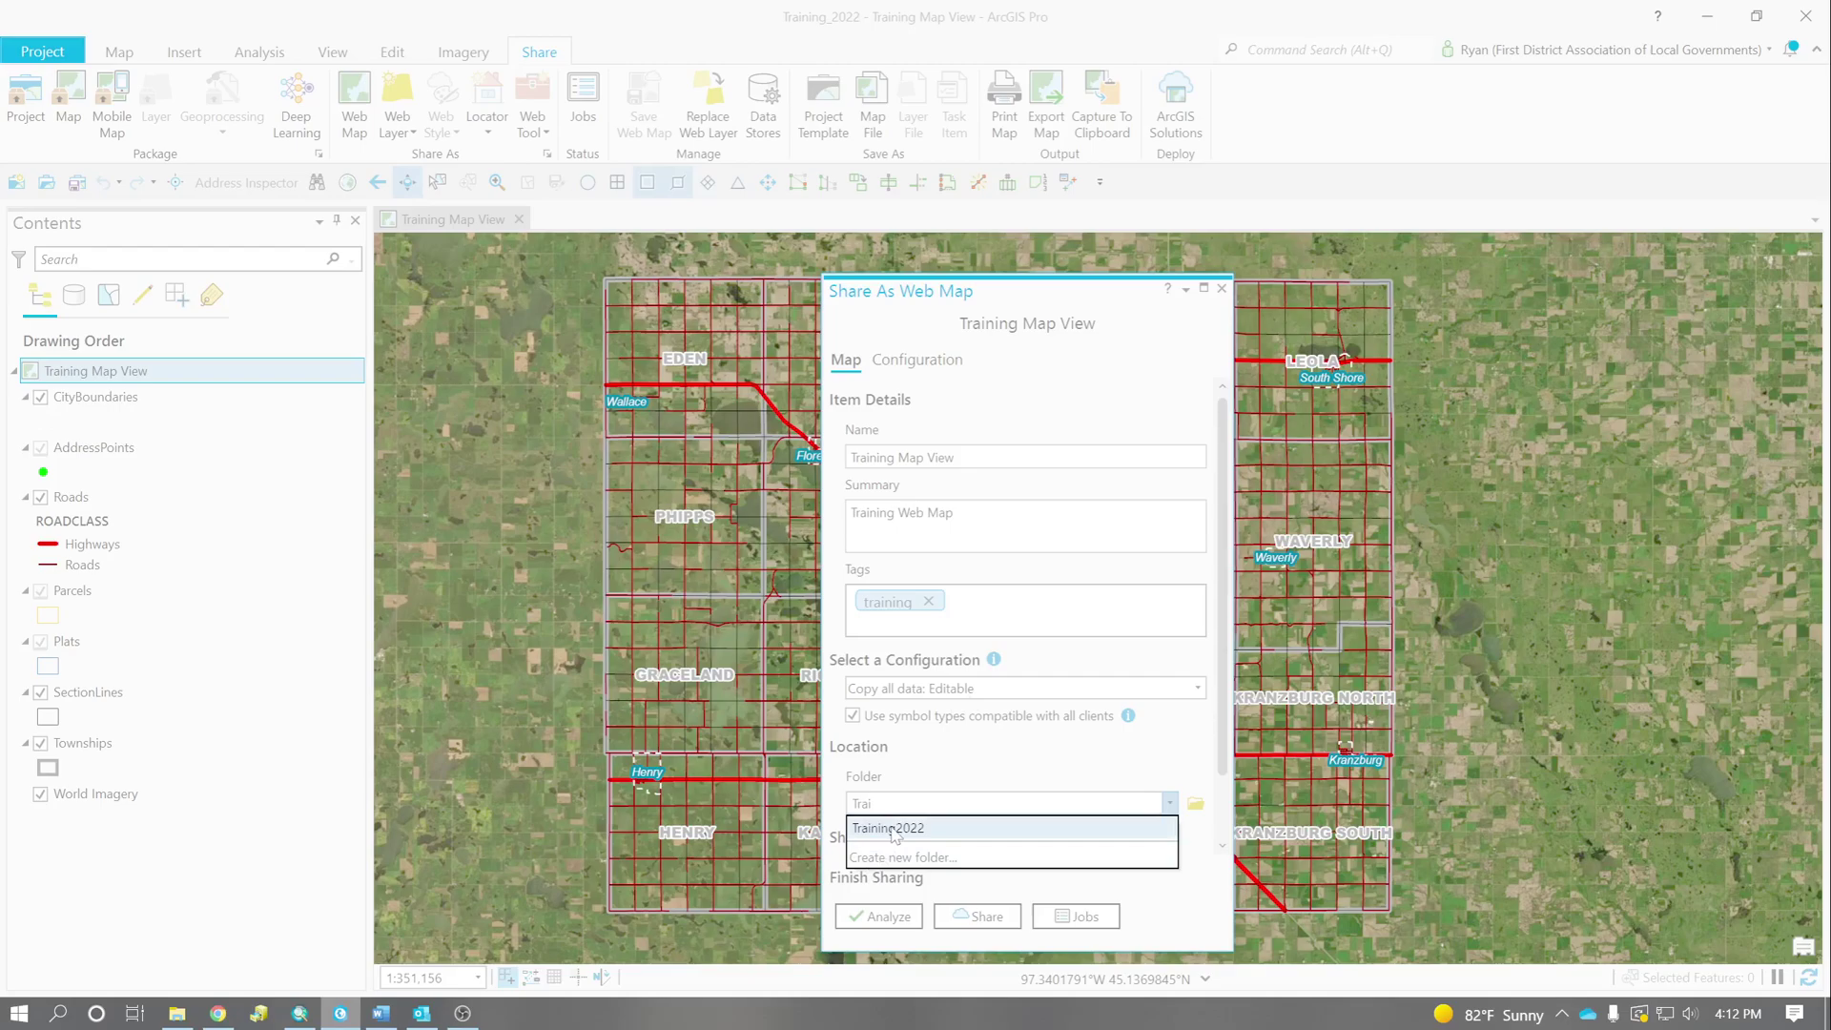
left_click(909, 828)
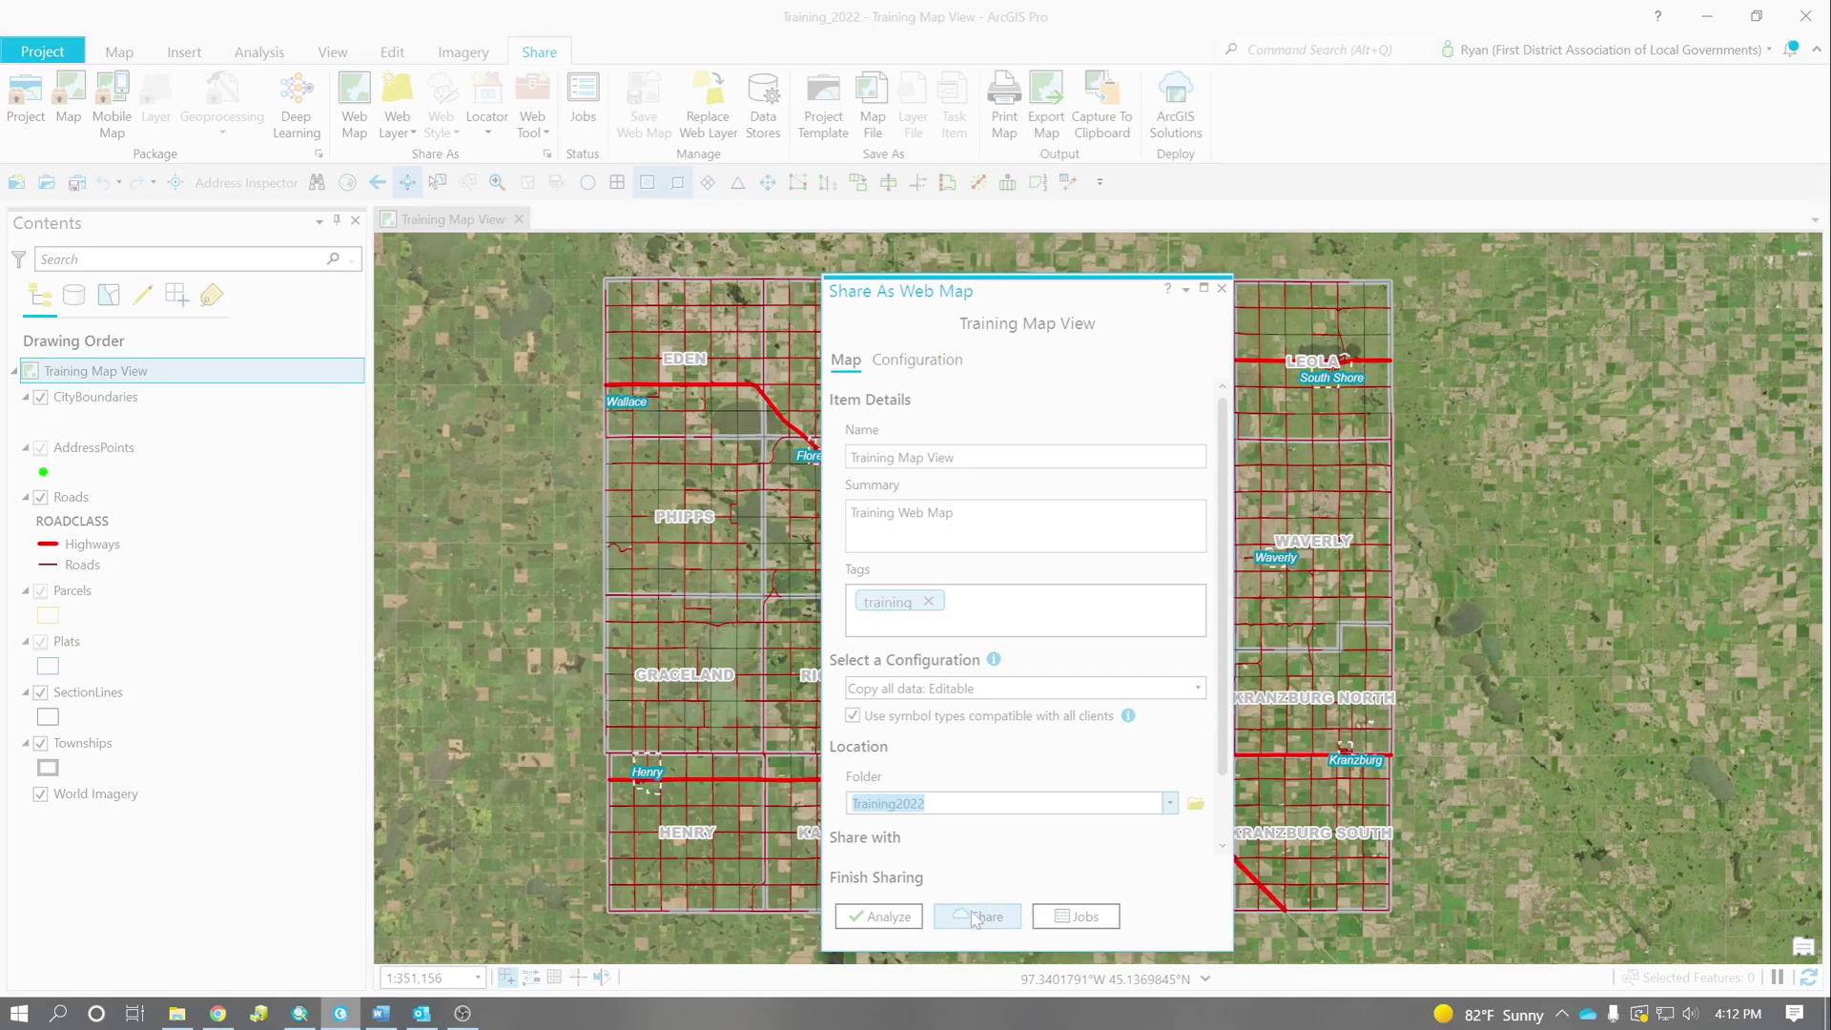
- Finish sharing the web map, then minimize ArcGIS Pro and switch to Chrome
left_click(1221, 288)
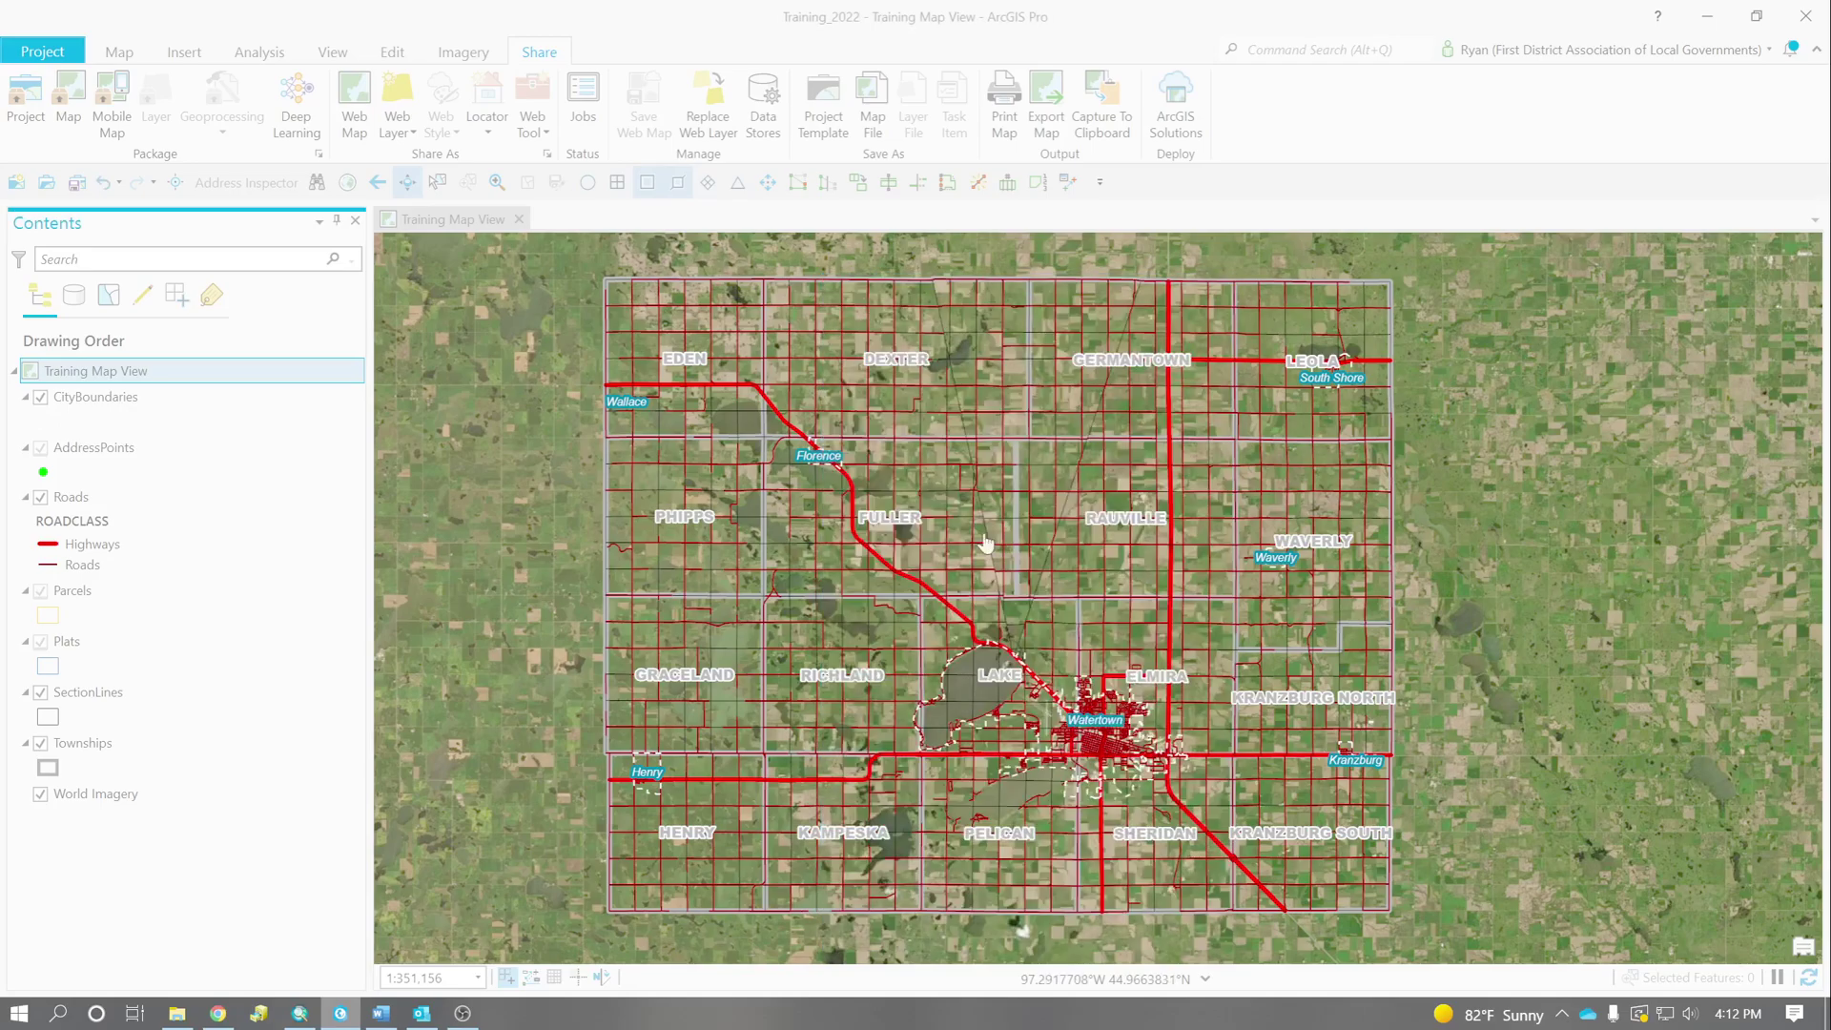
left_click(1702, 19)
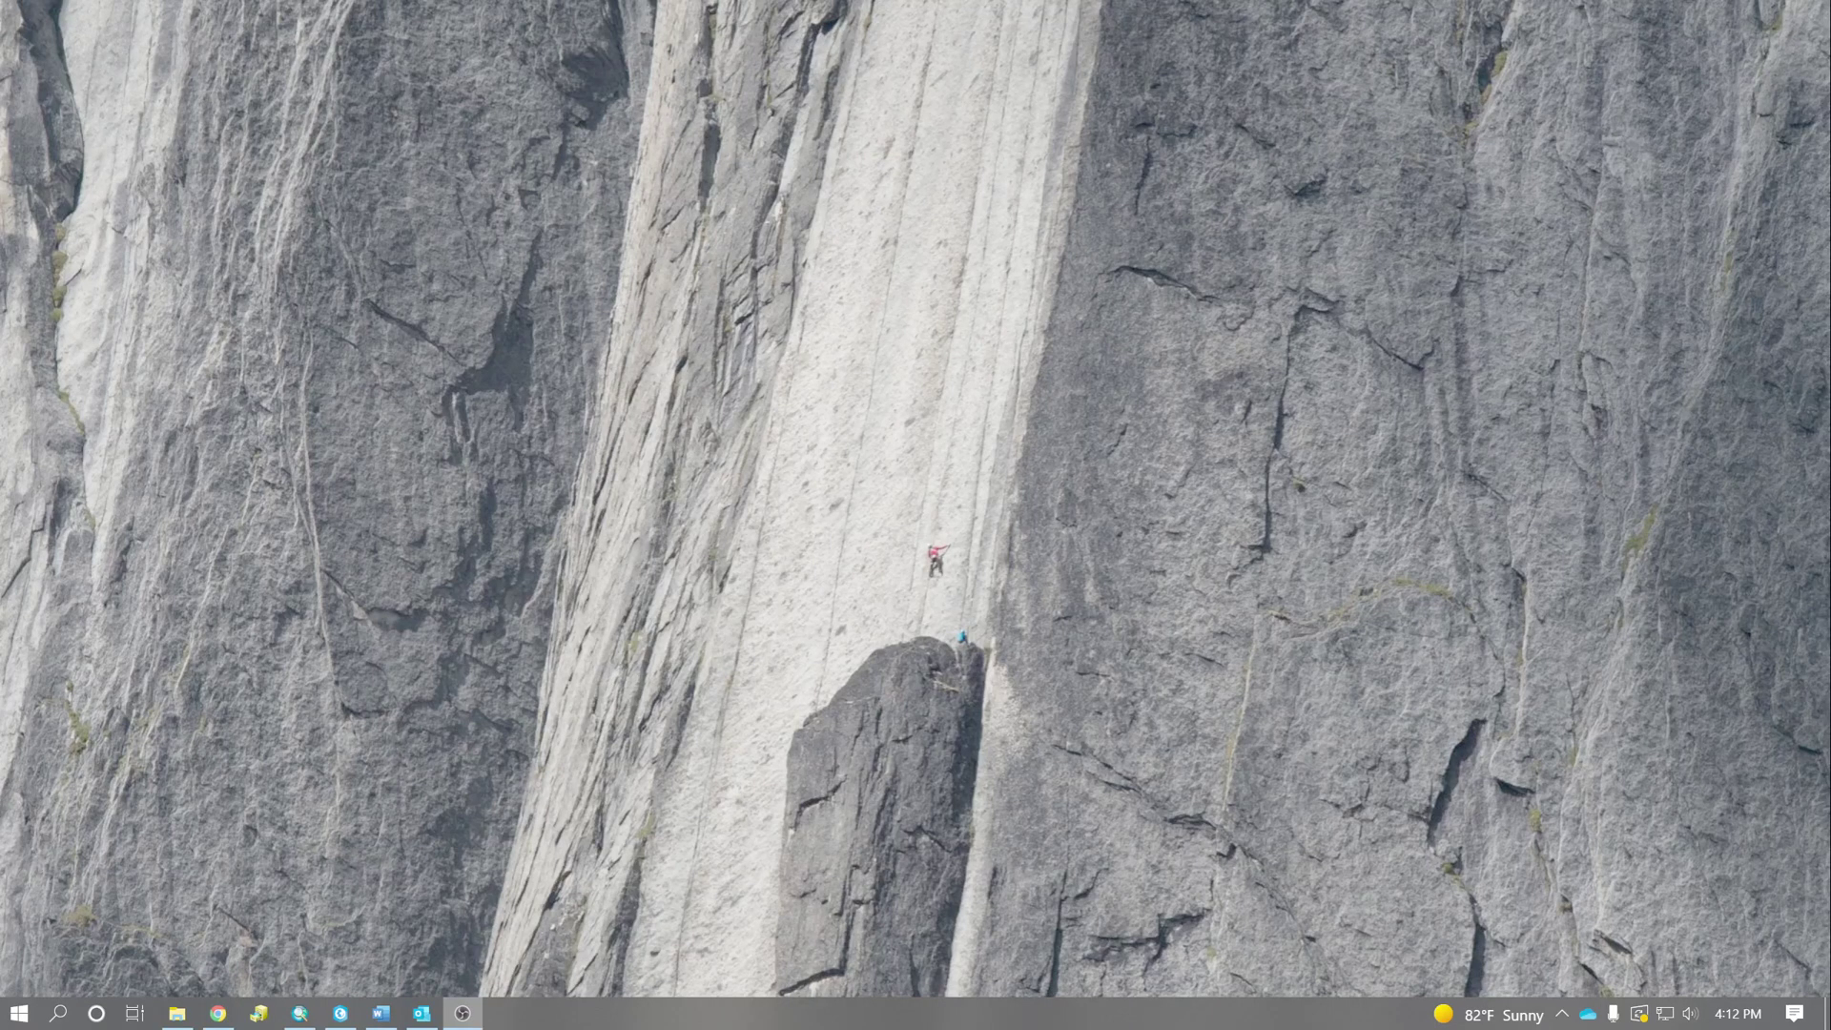
left_click(216, 1014)
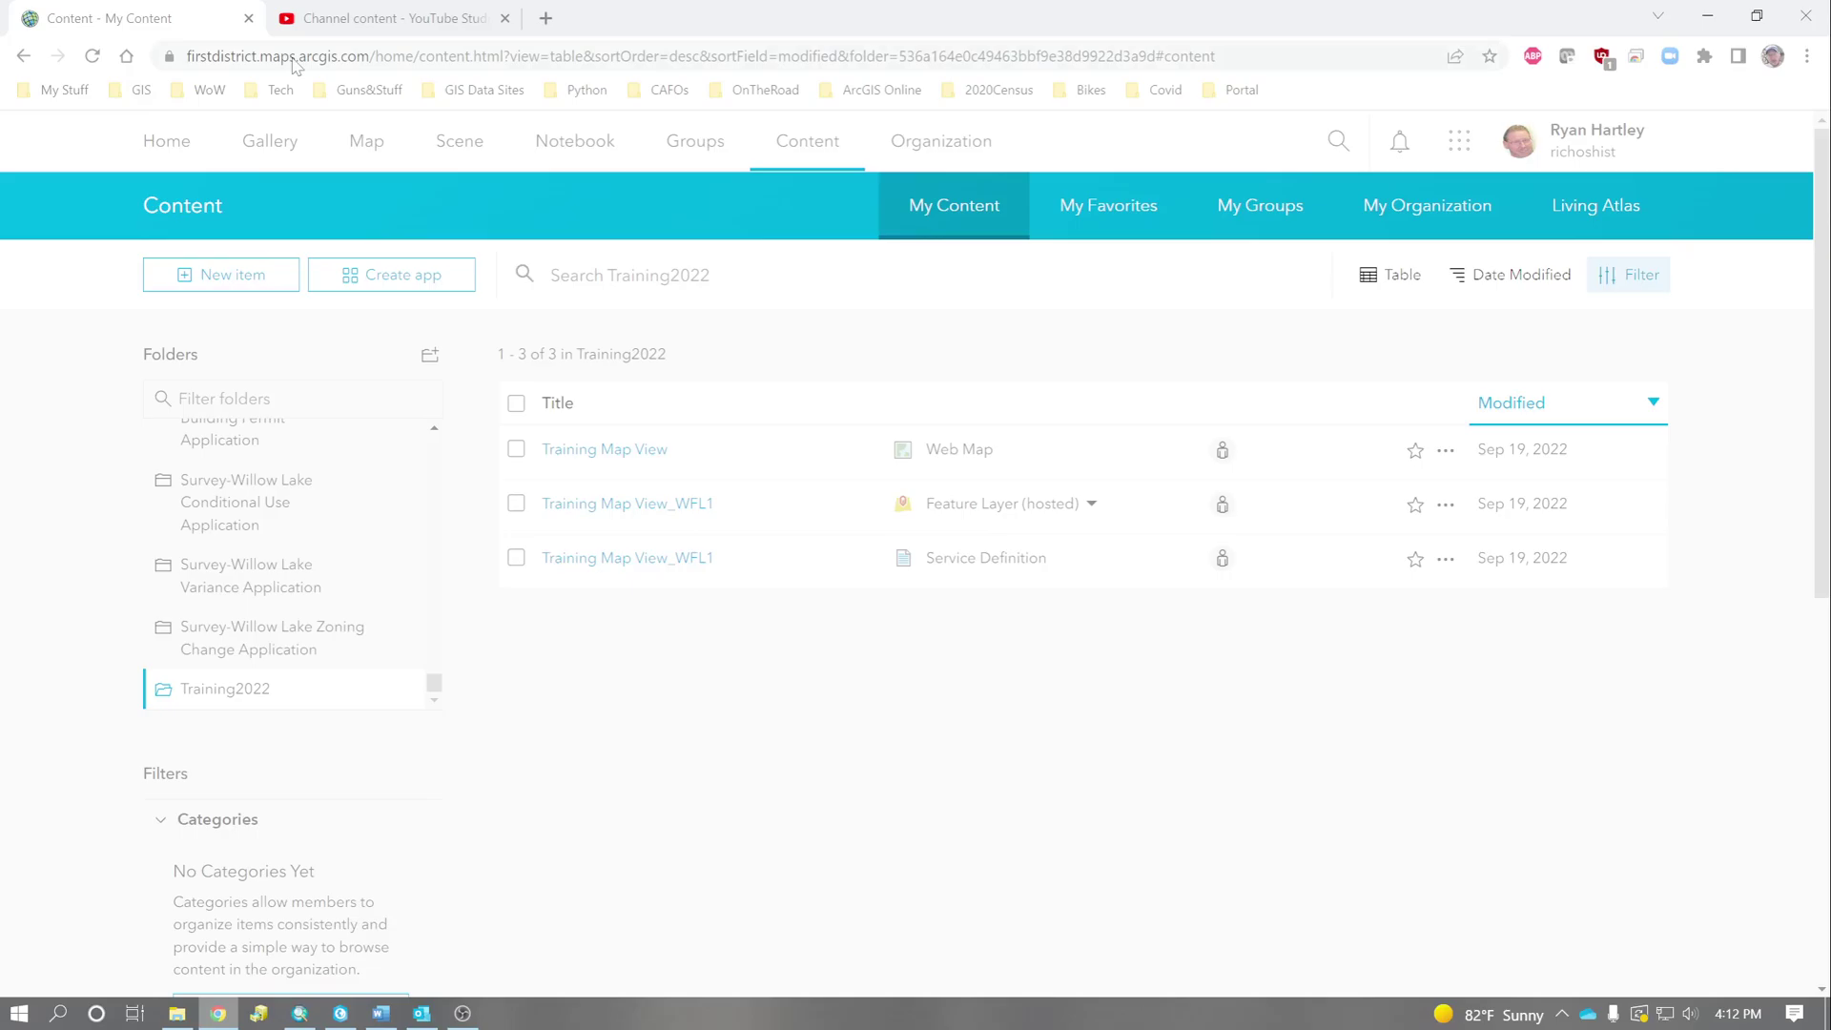
left_click(294, 59)
type("www.arcgisonline.com")
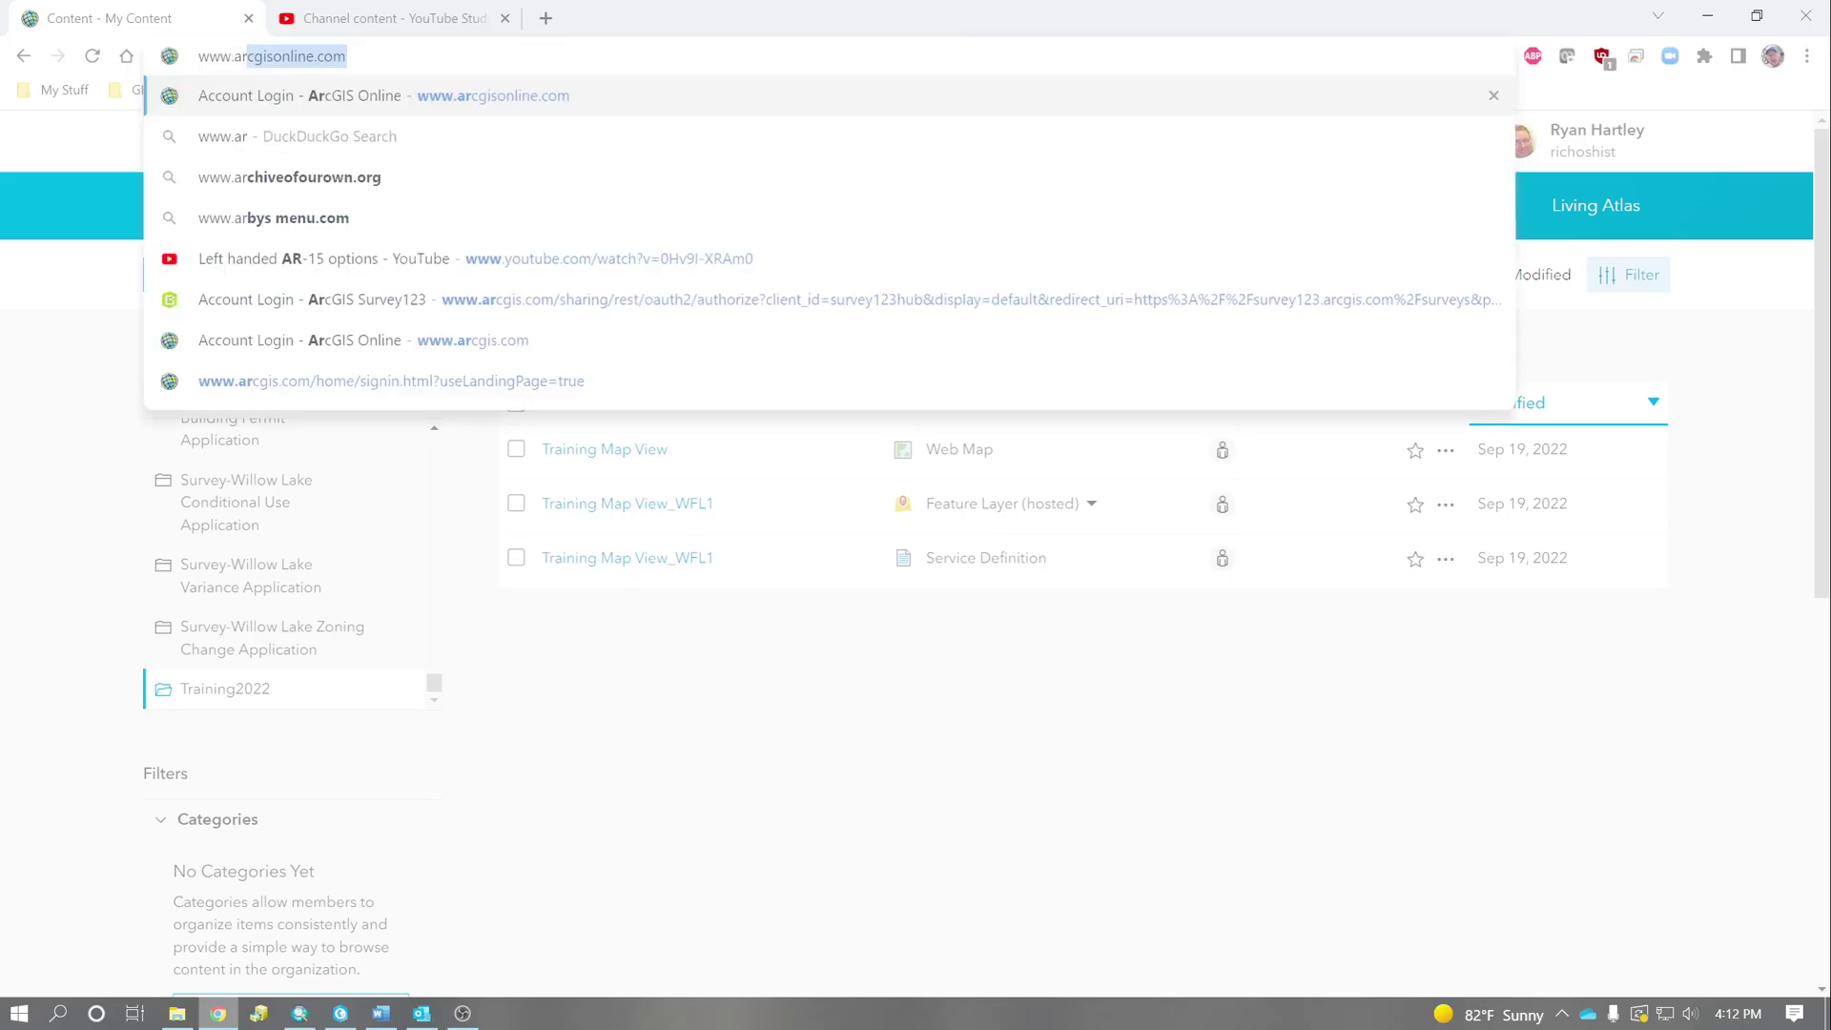
key("Return")
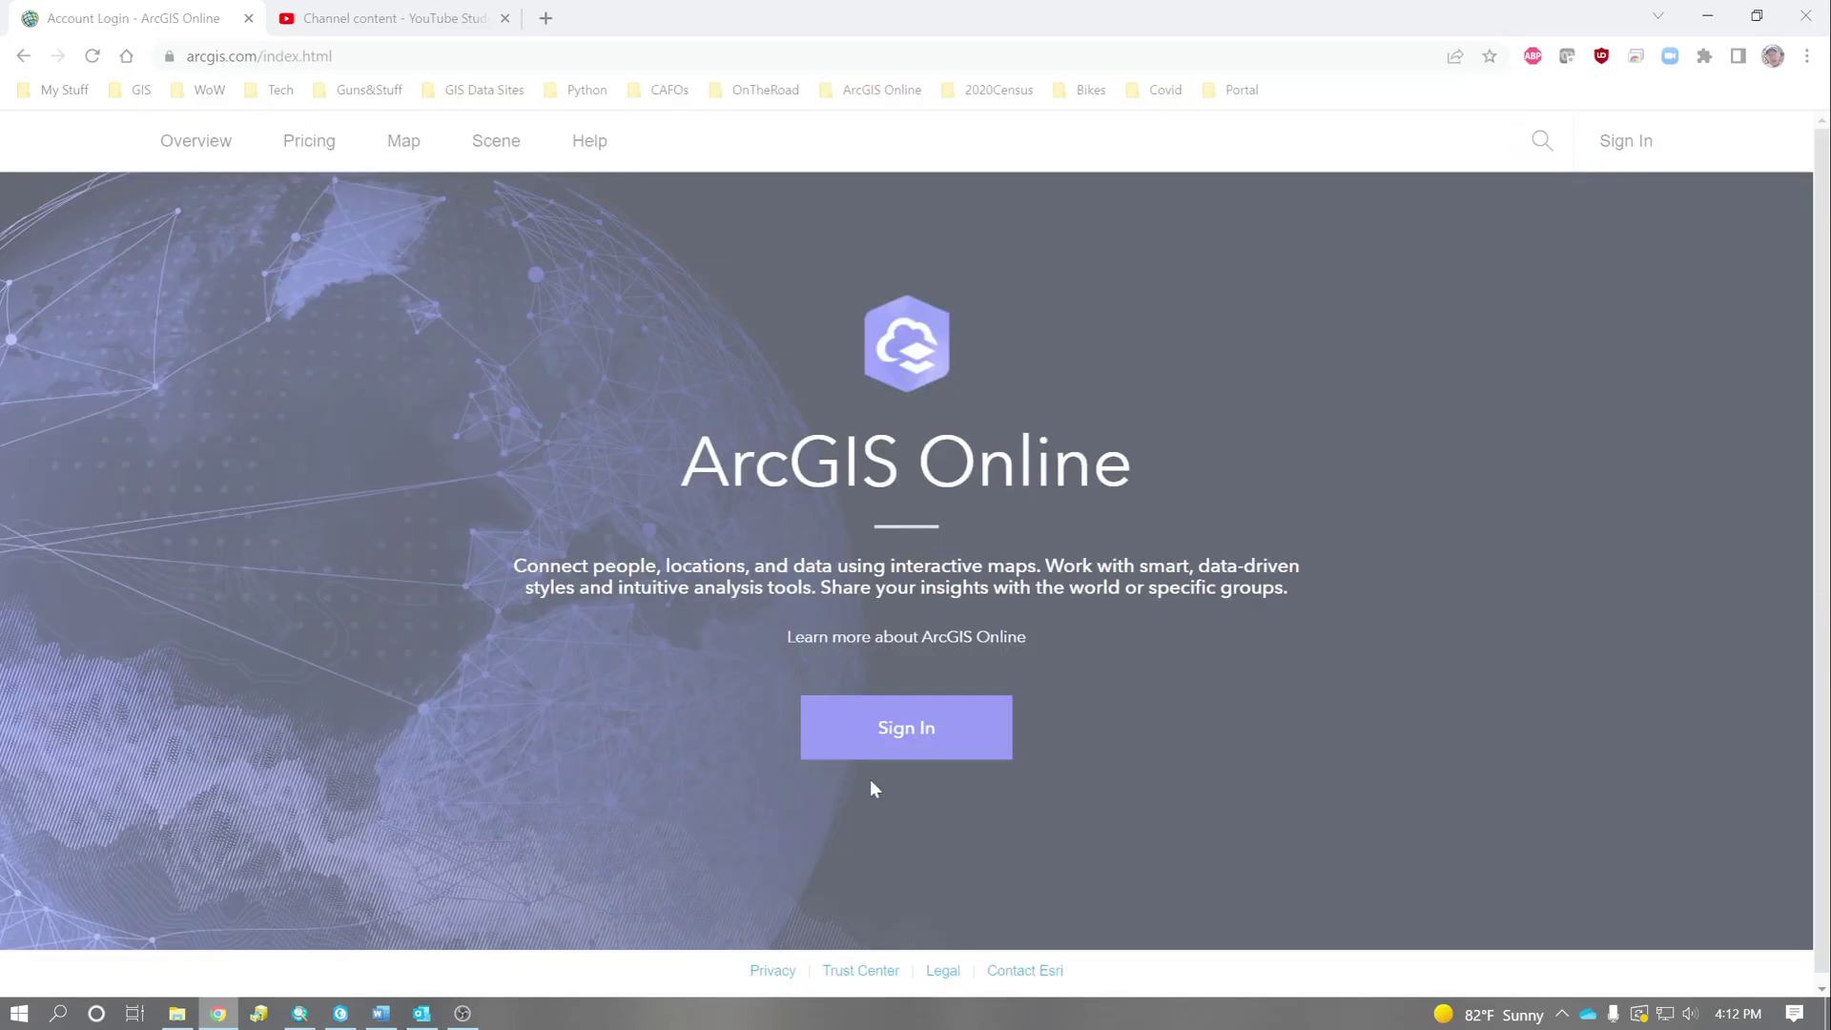
left_click(863, 740)
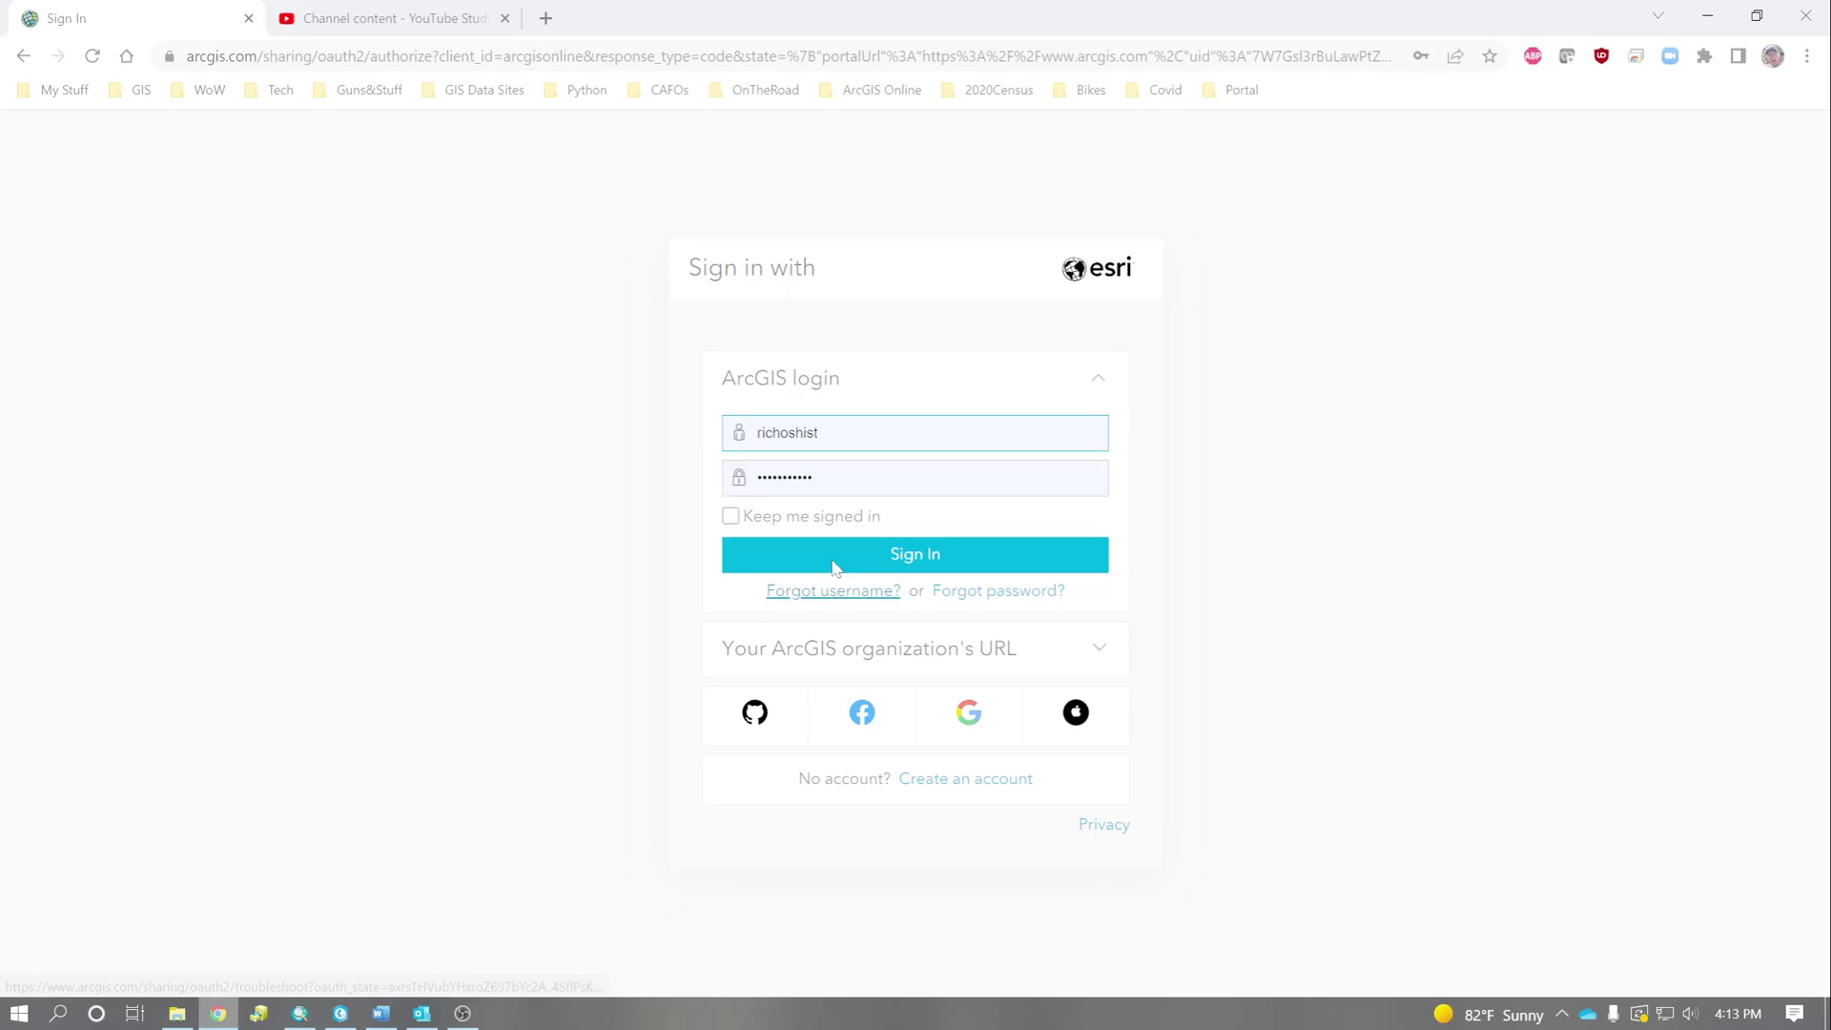
left_click(832, 562)
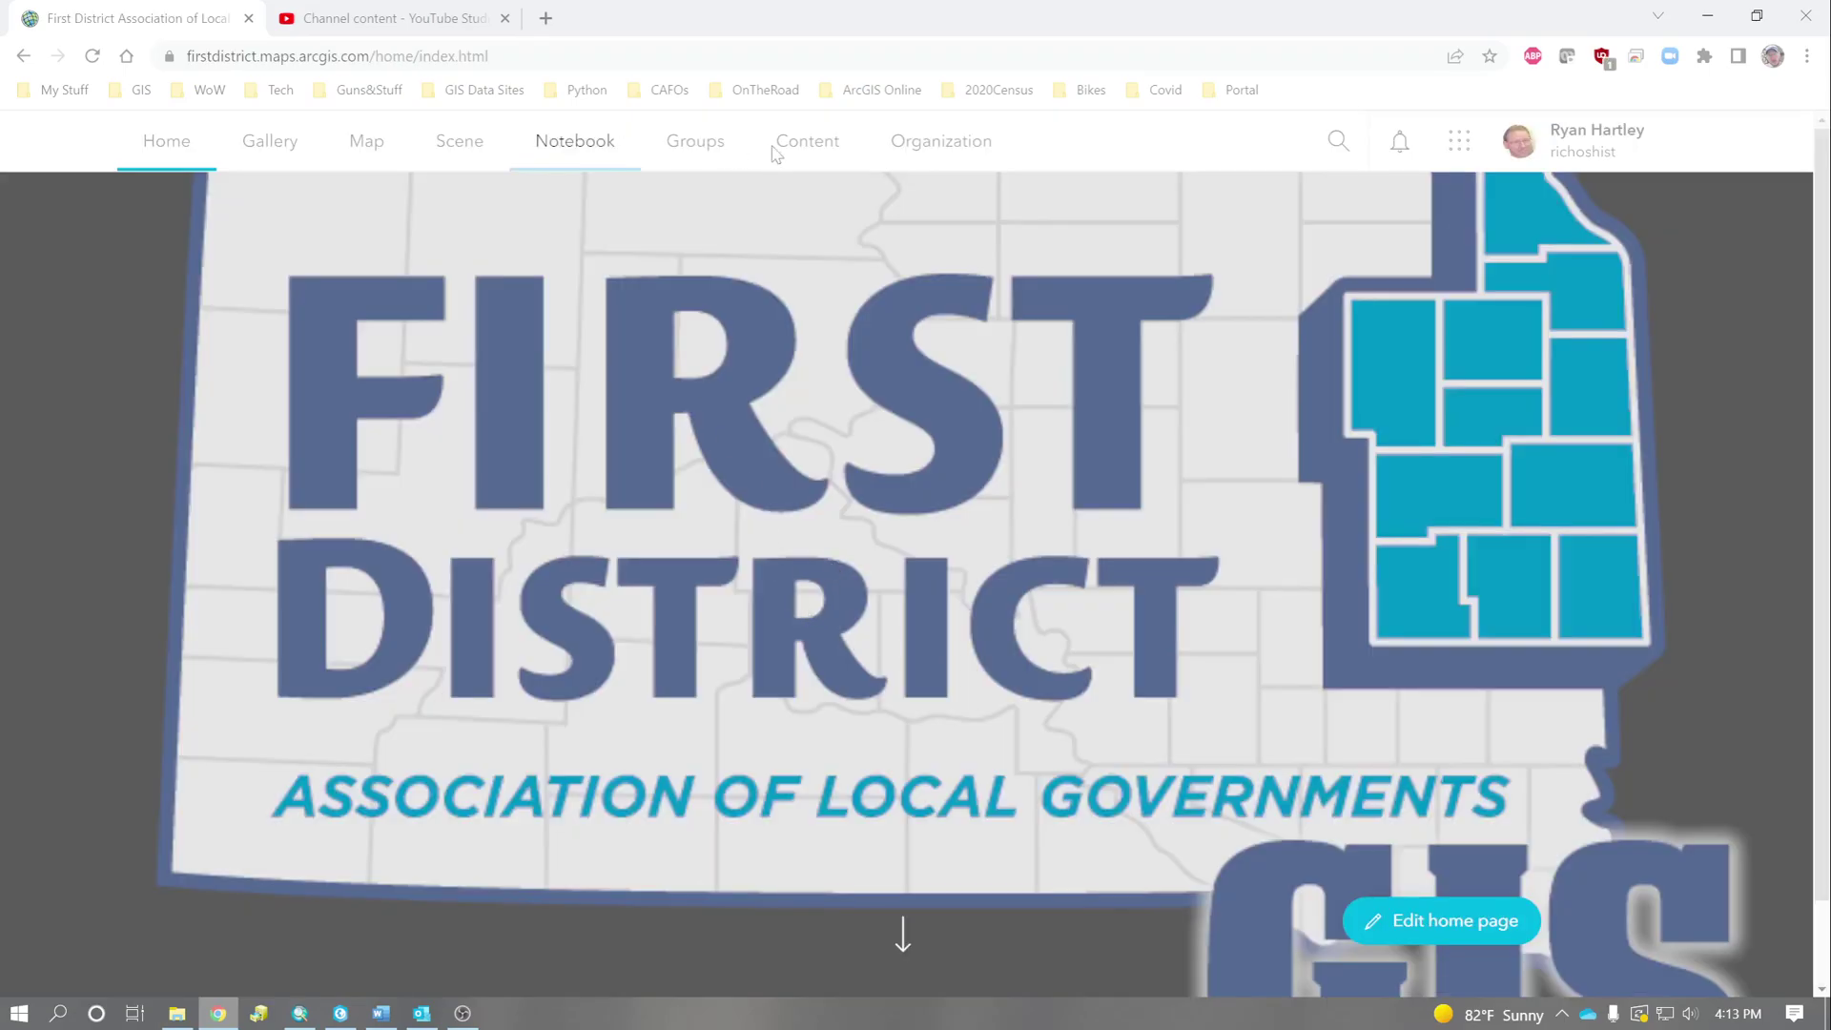
- Open the Training Map View item from Content and scroll through its Overview layers
left_click(772, 151)
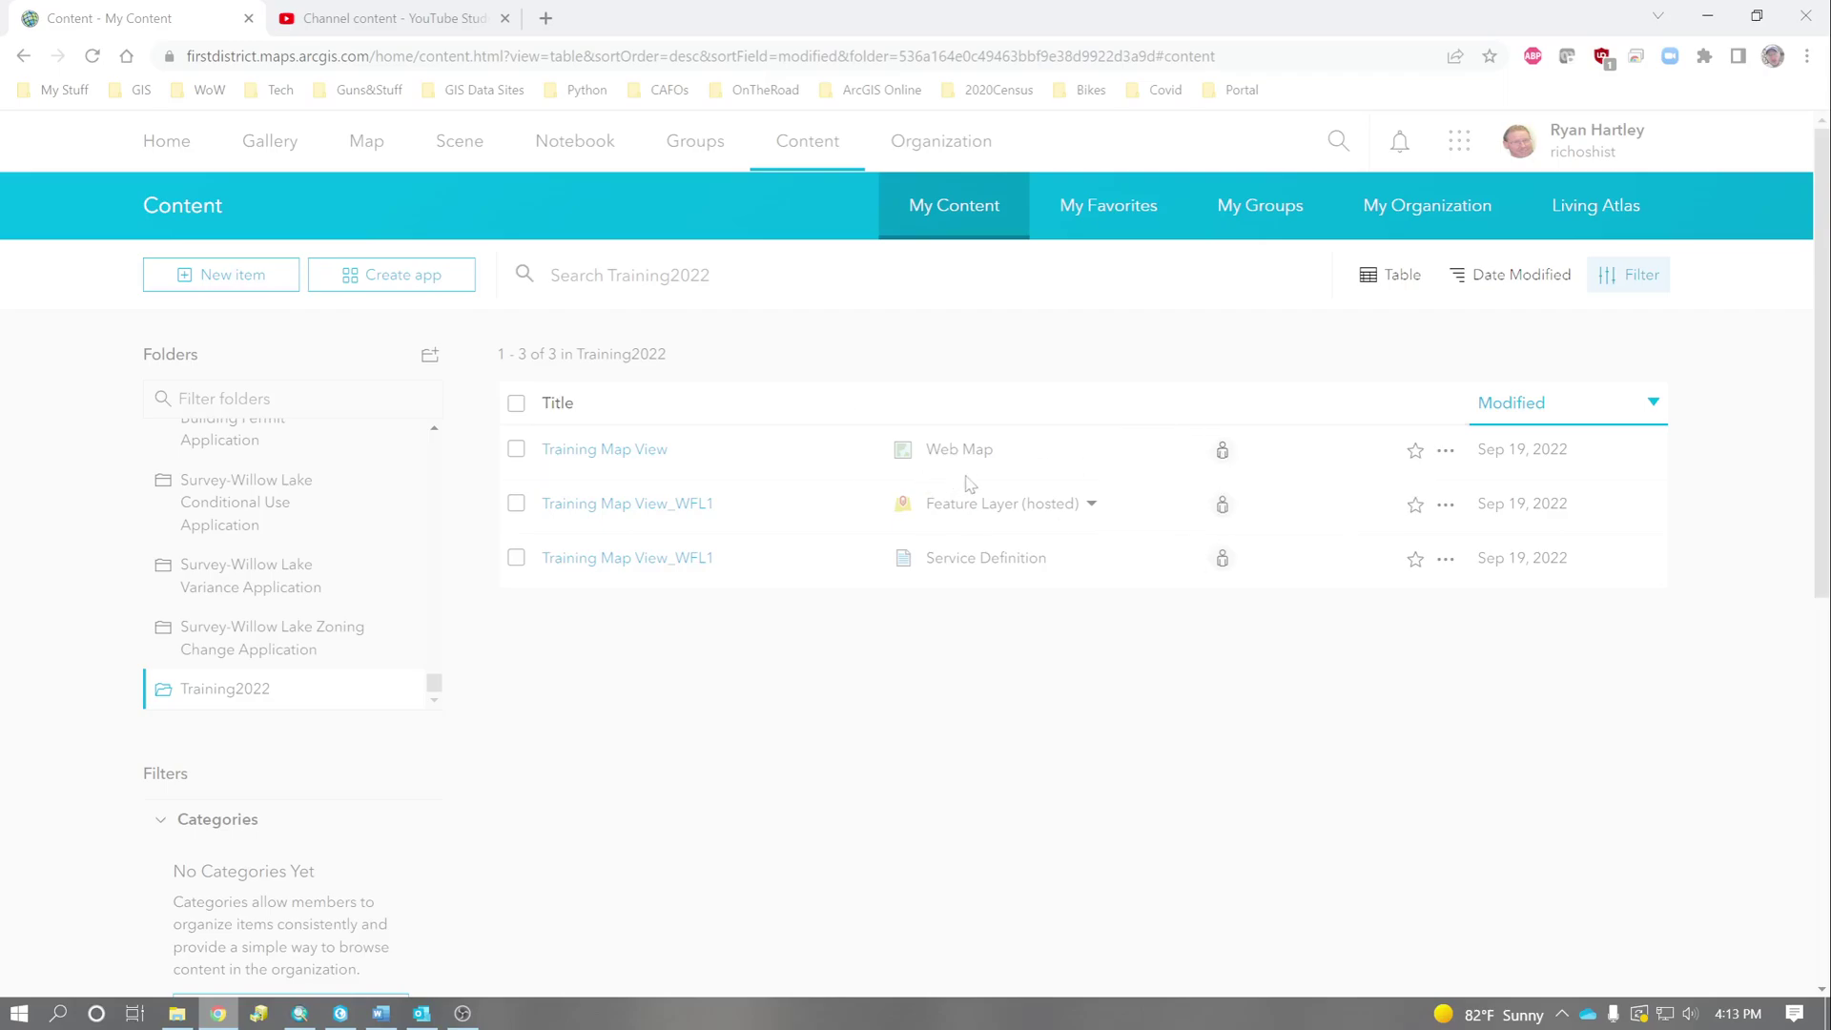
left_click(631, 454)
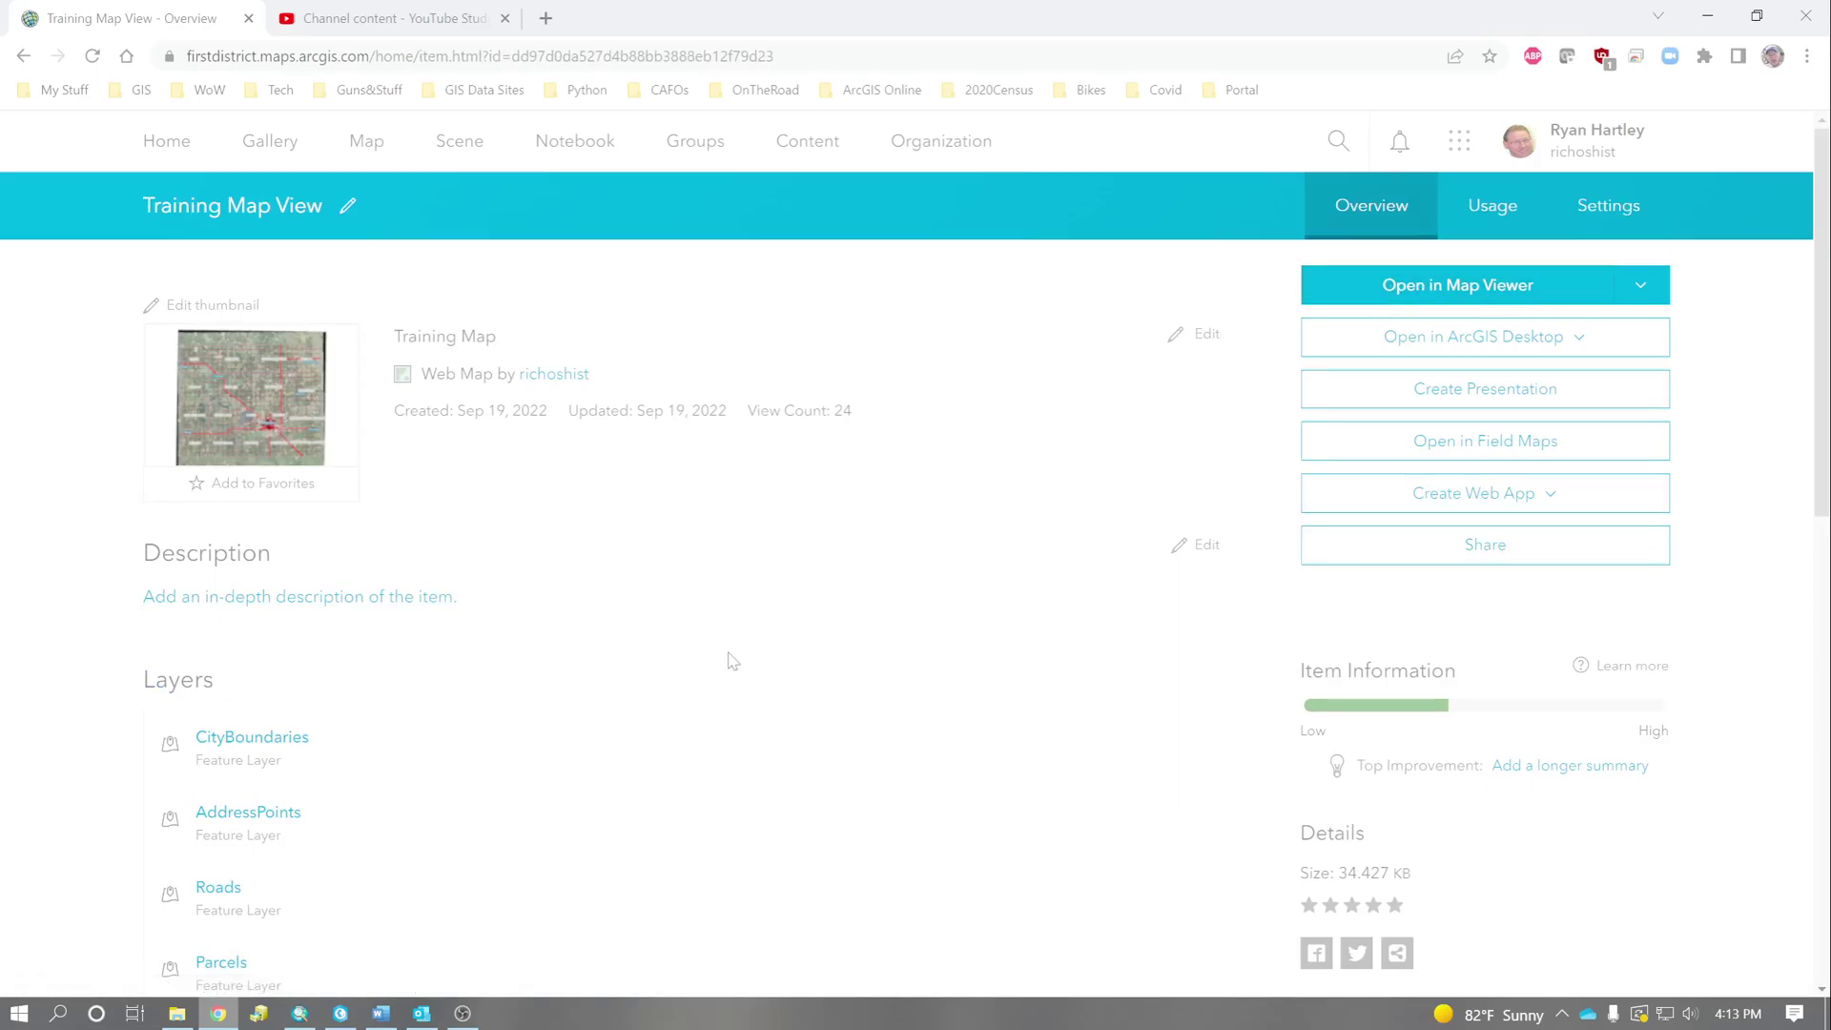
scroll(670, 654, "down", 4)
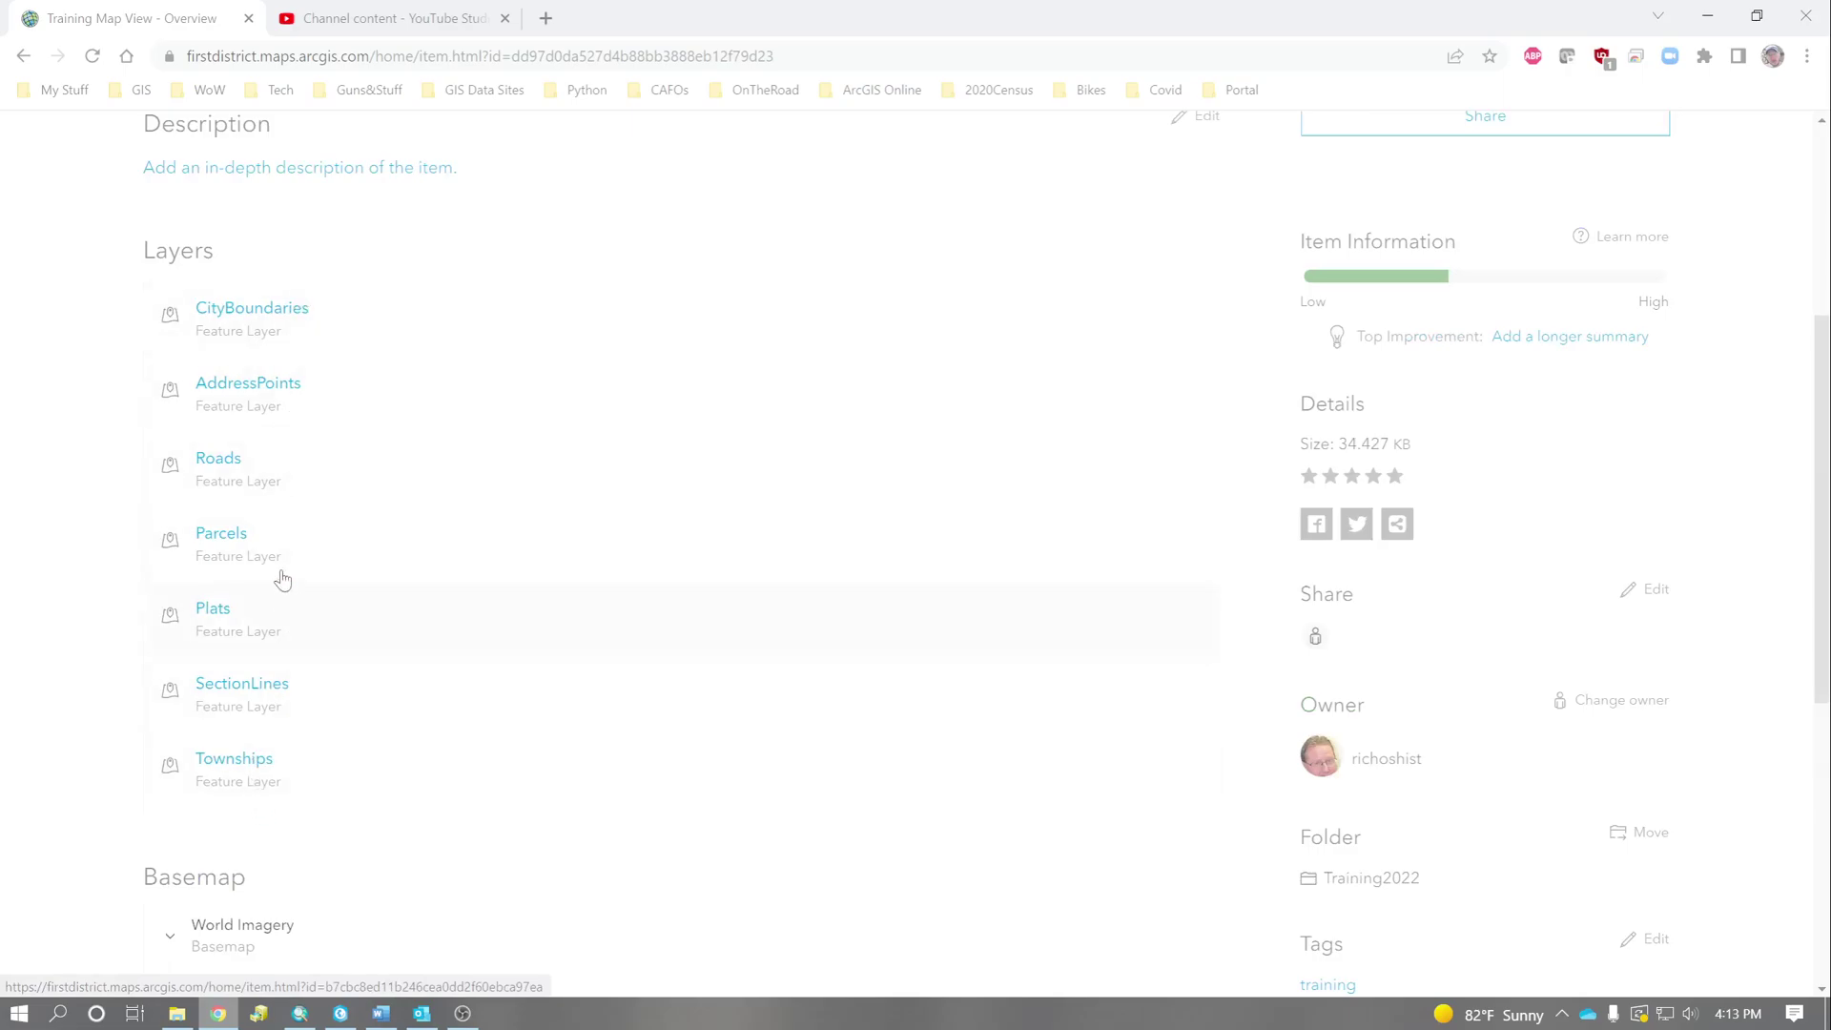
scroll(386, 801, "down", 2)
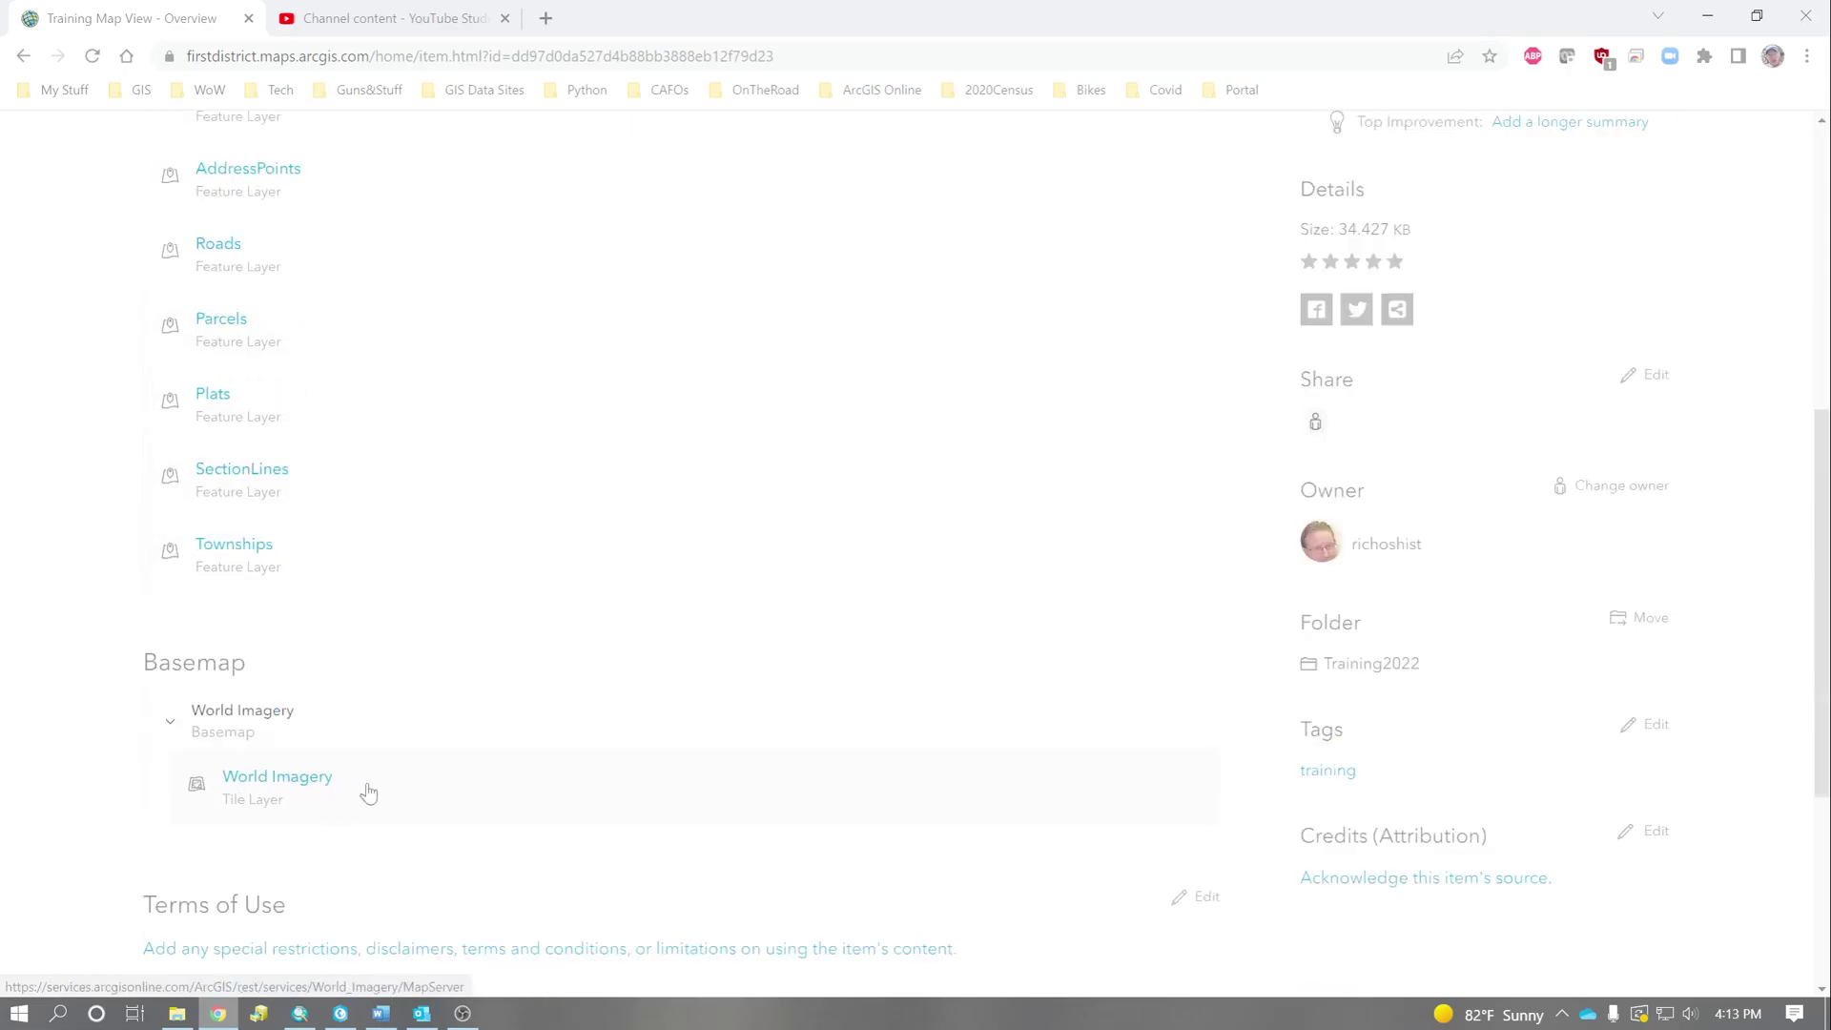
scroll(519, 724, "up", 6)
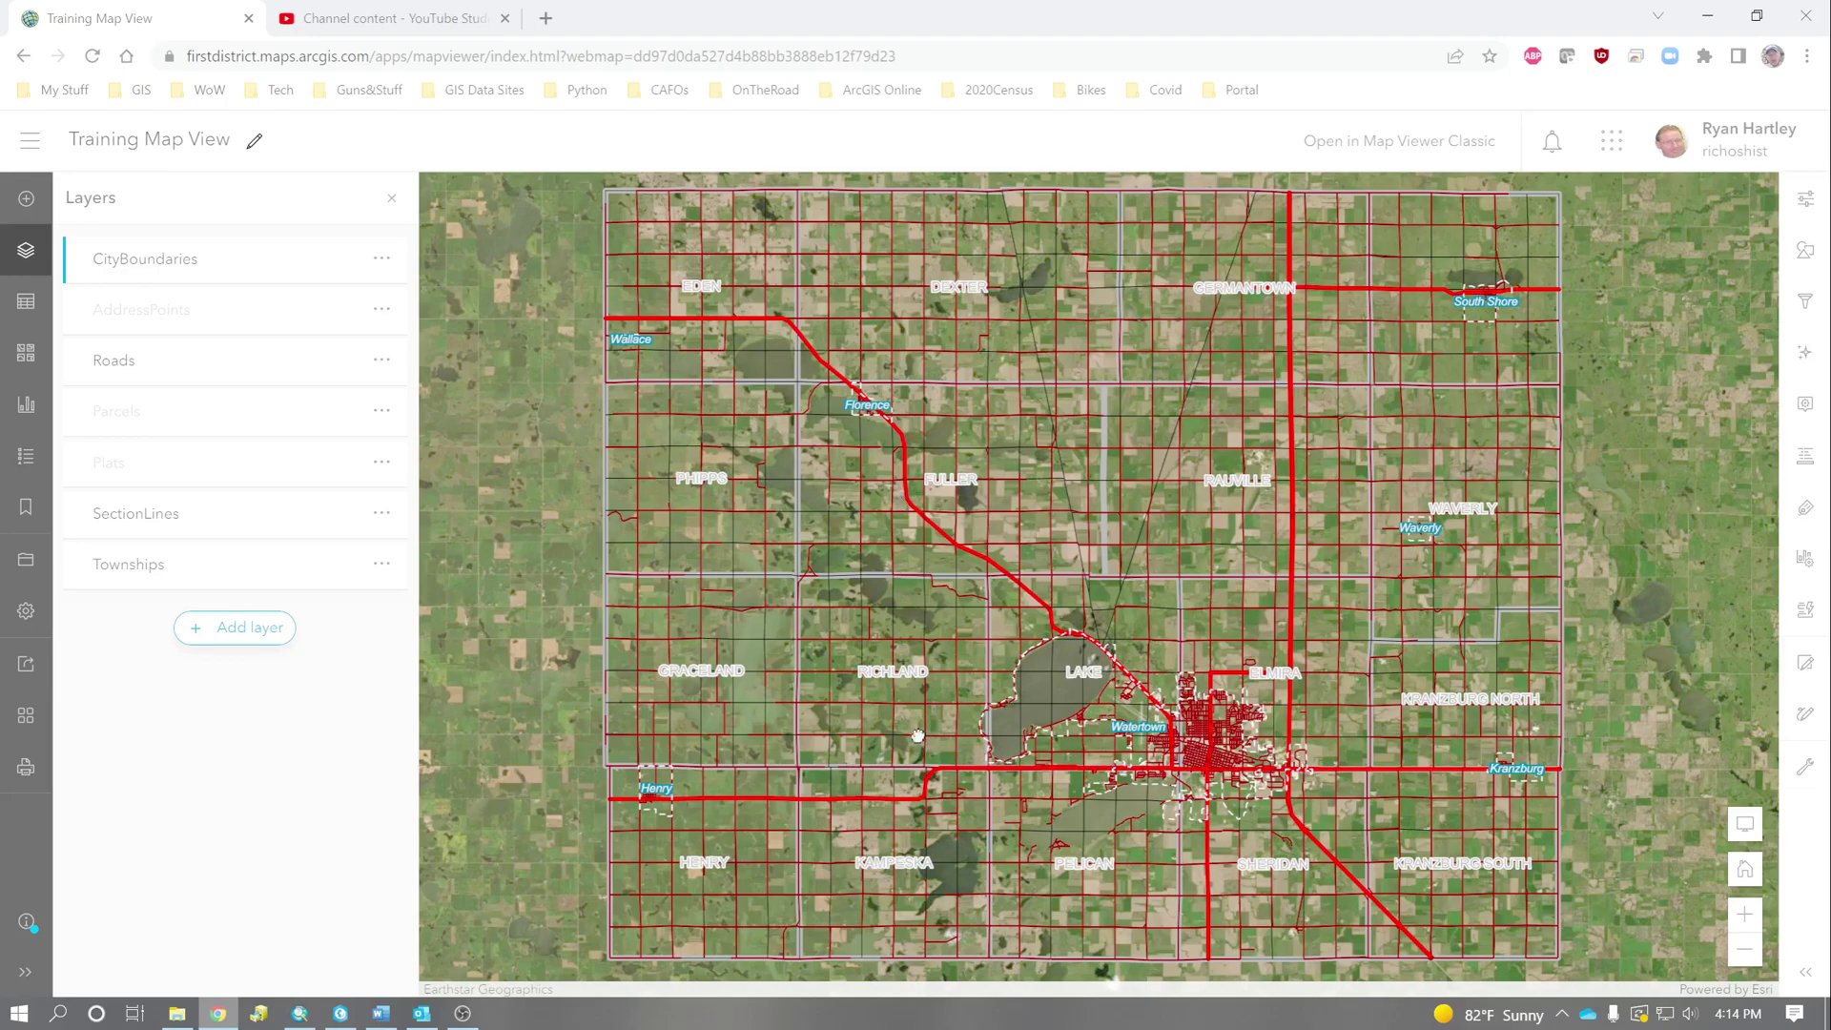
- Zoom into the map west of the lake to view Richland Township parcels
scroll(921, 736, "up", 2)
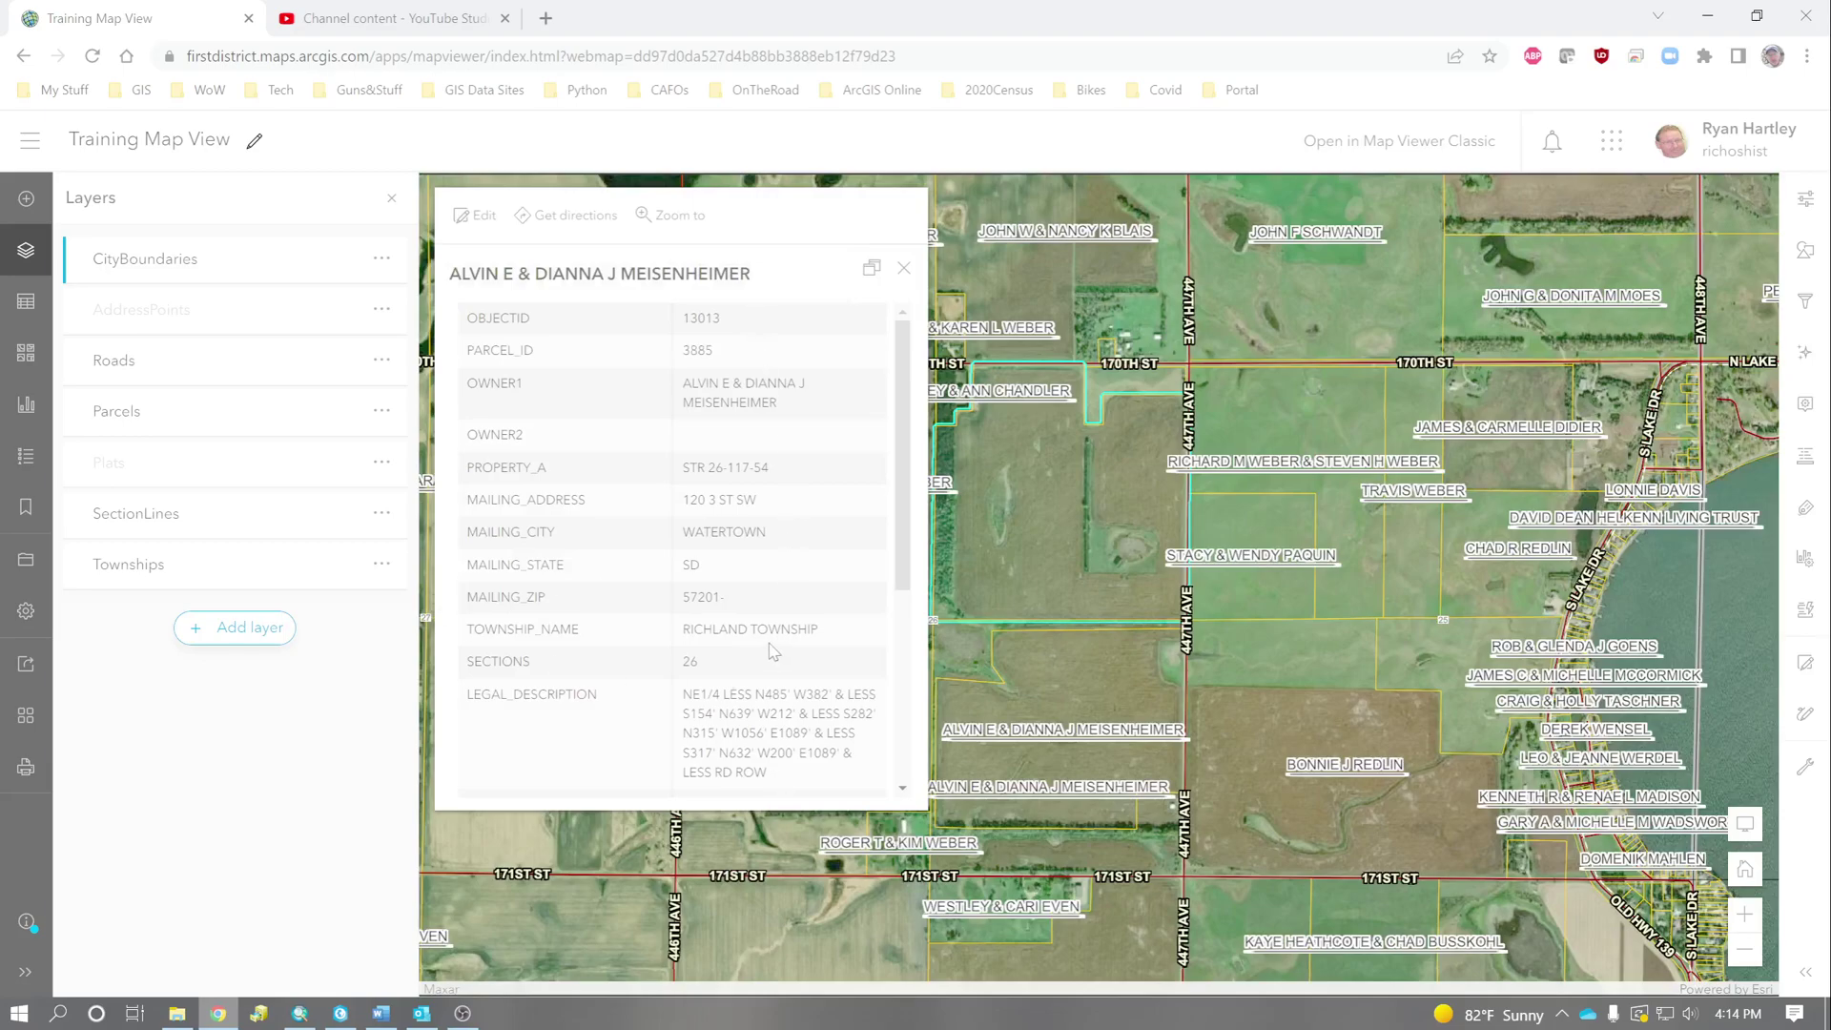
- Close the parcel pop-up, zoom in on the farmstead's address labels, then zoom back out
left_click(905, 268)
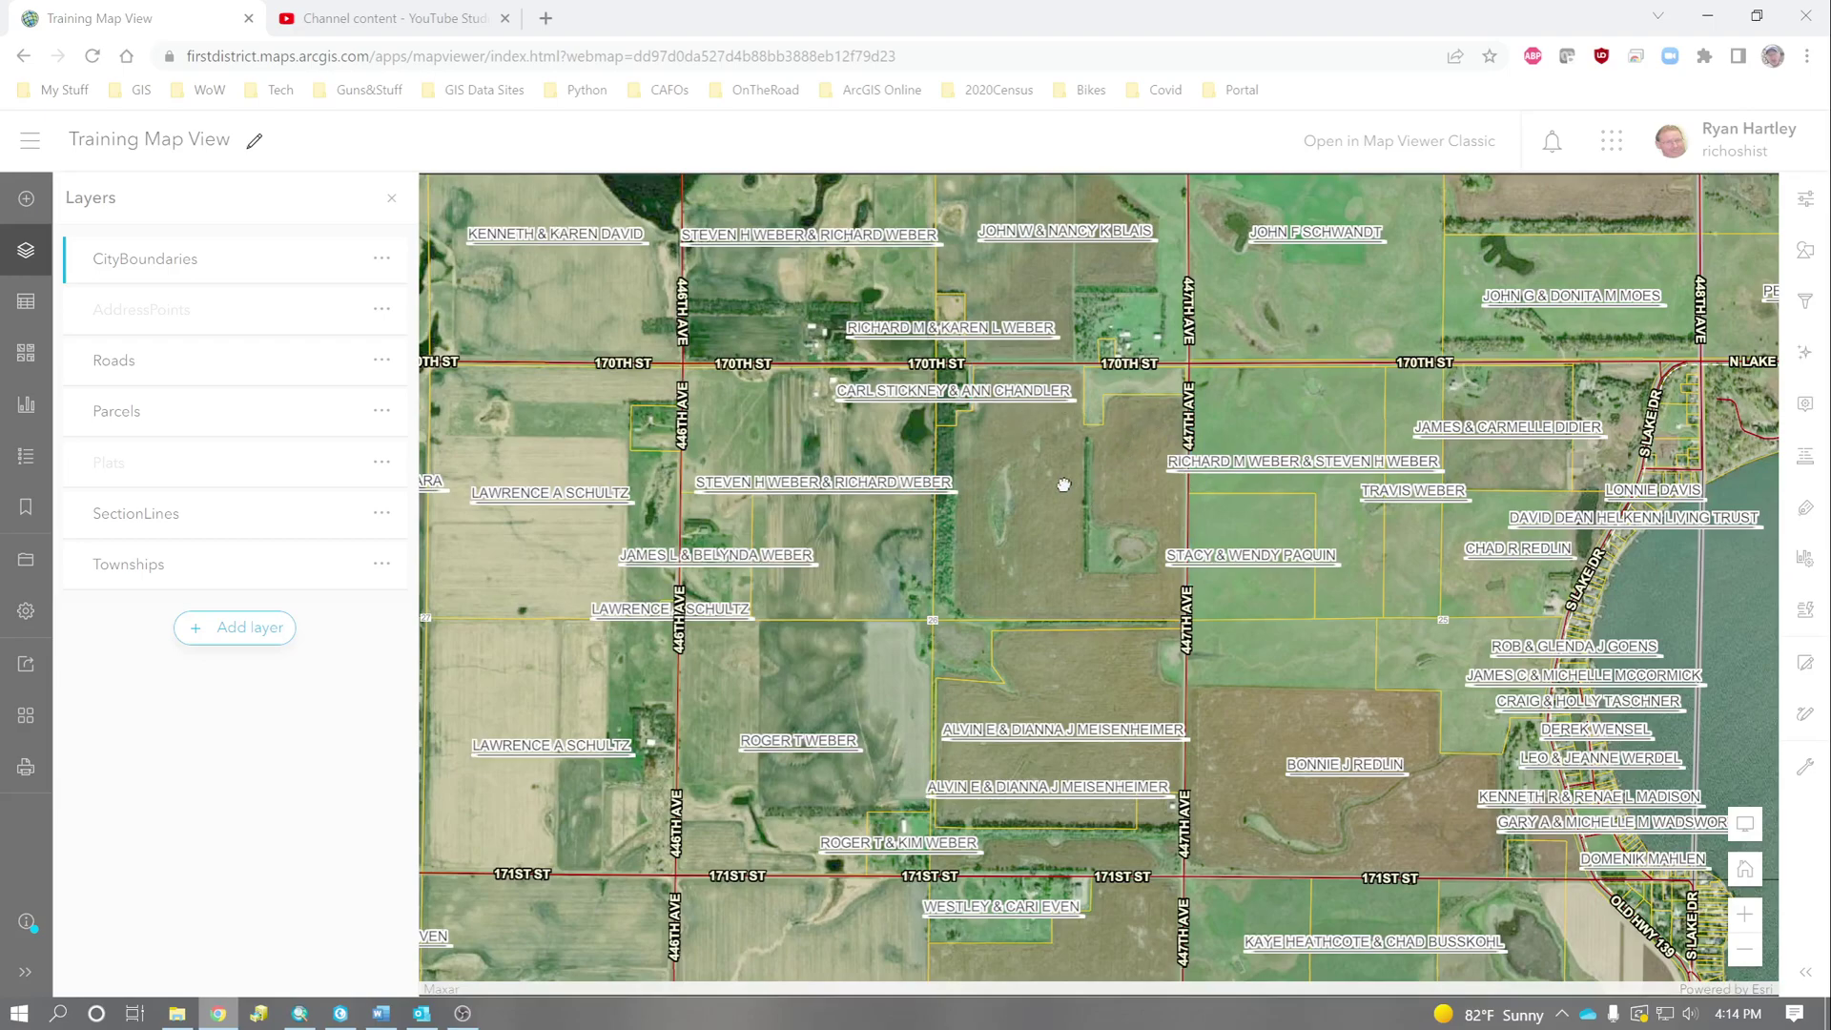
scroll(1069, 482, "up", 1)
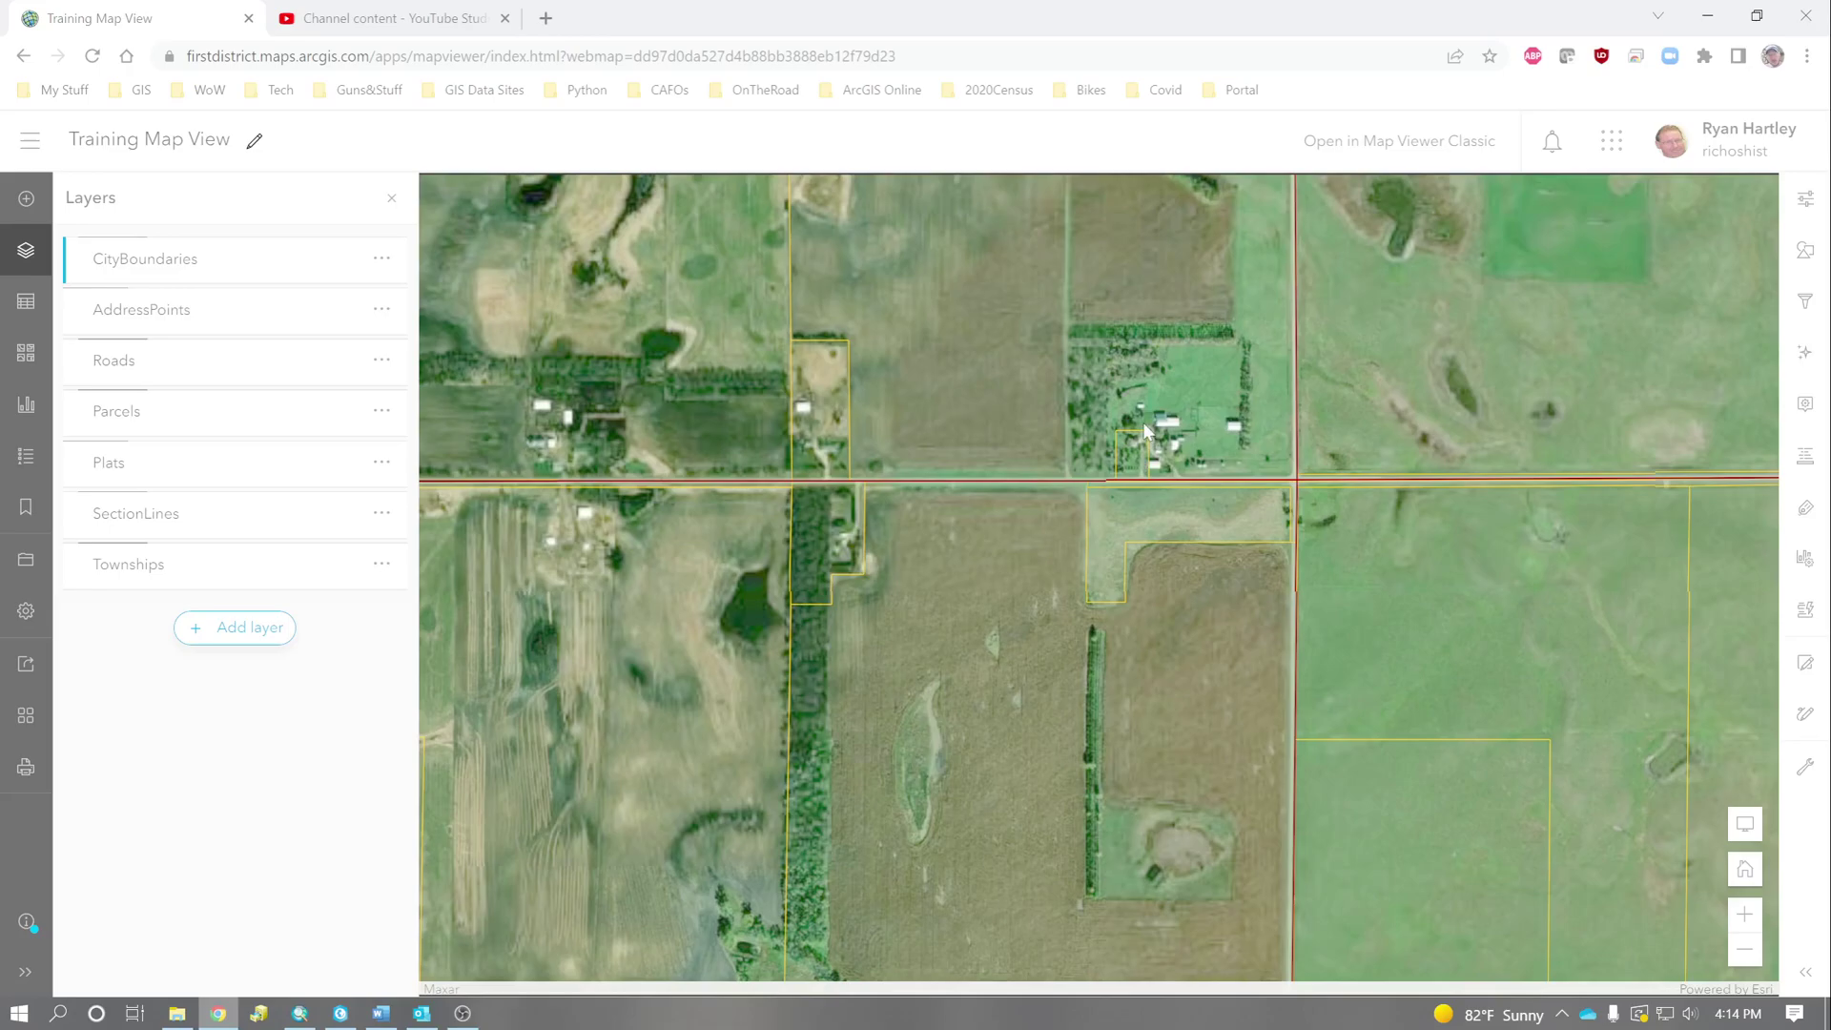
scroll(1142, 430, "up", 1)
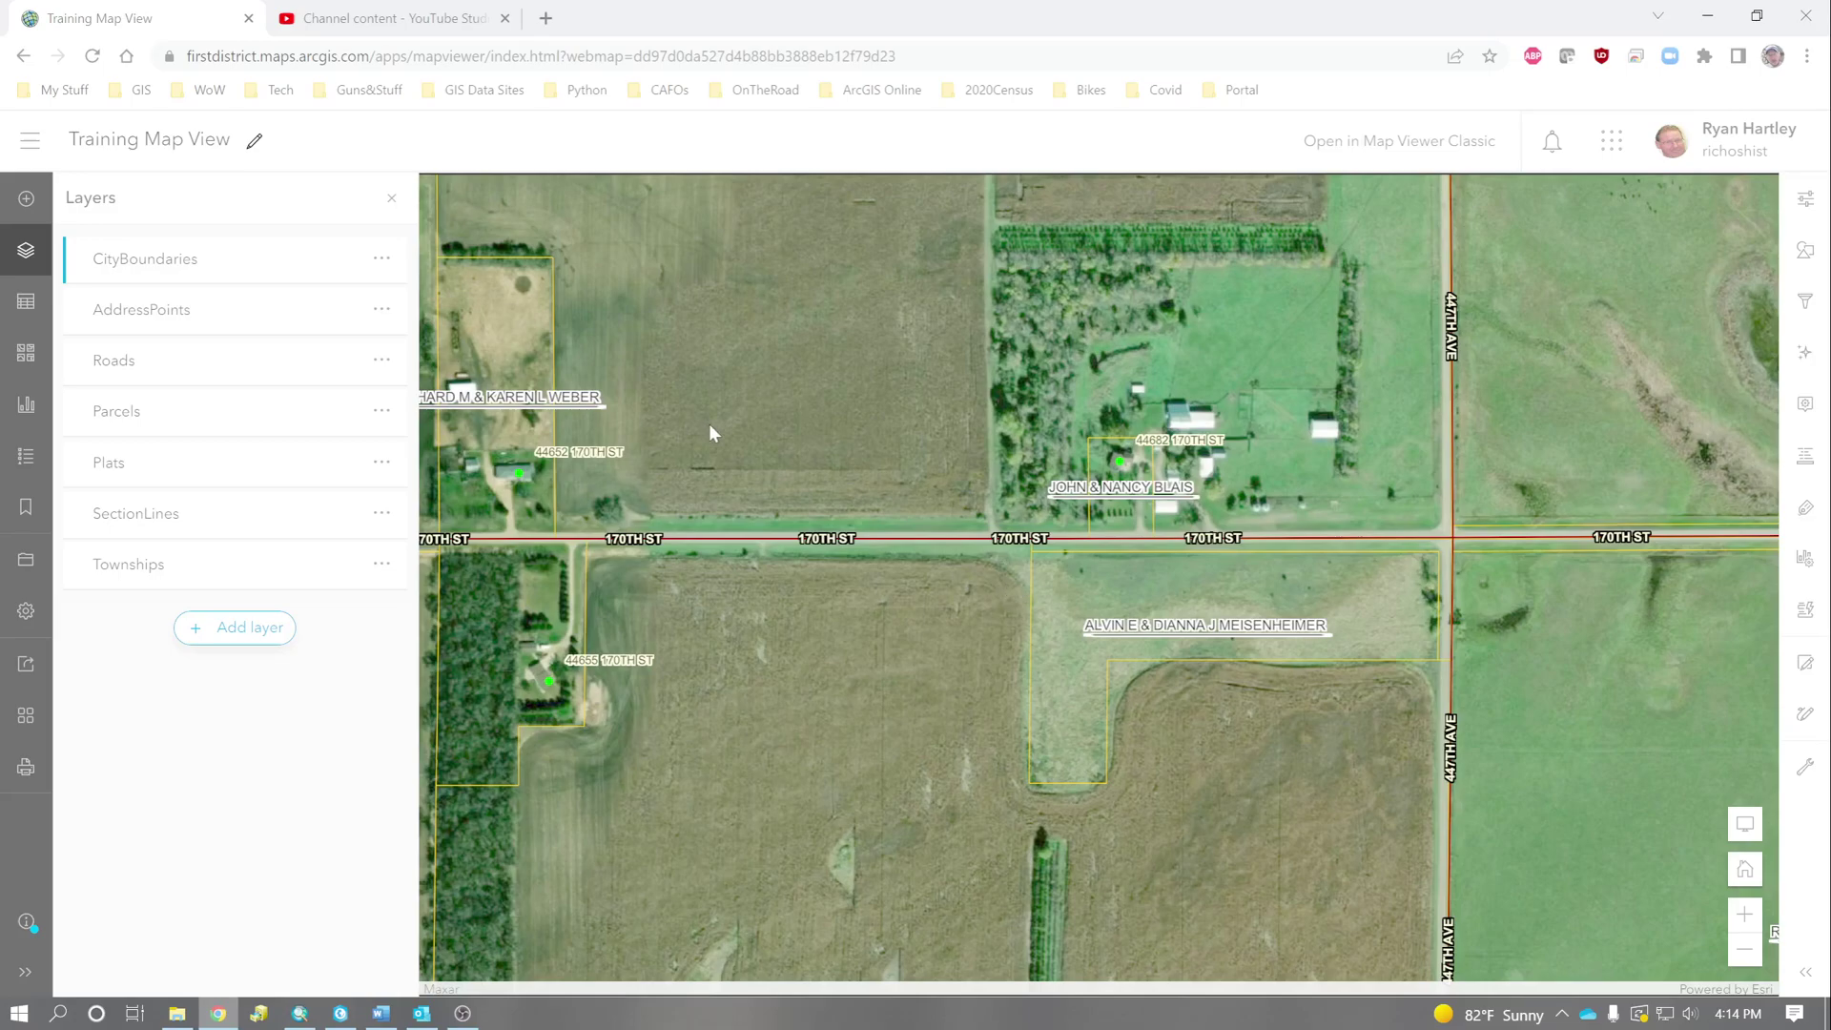
scroll(708, 423, "down", 10)
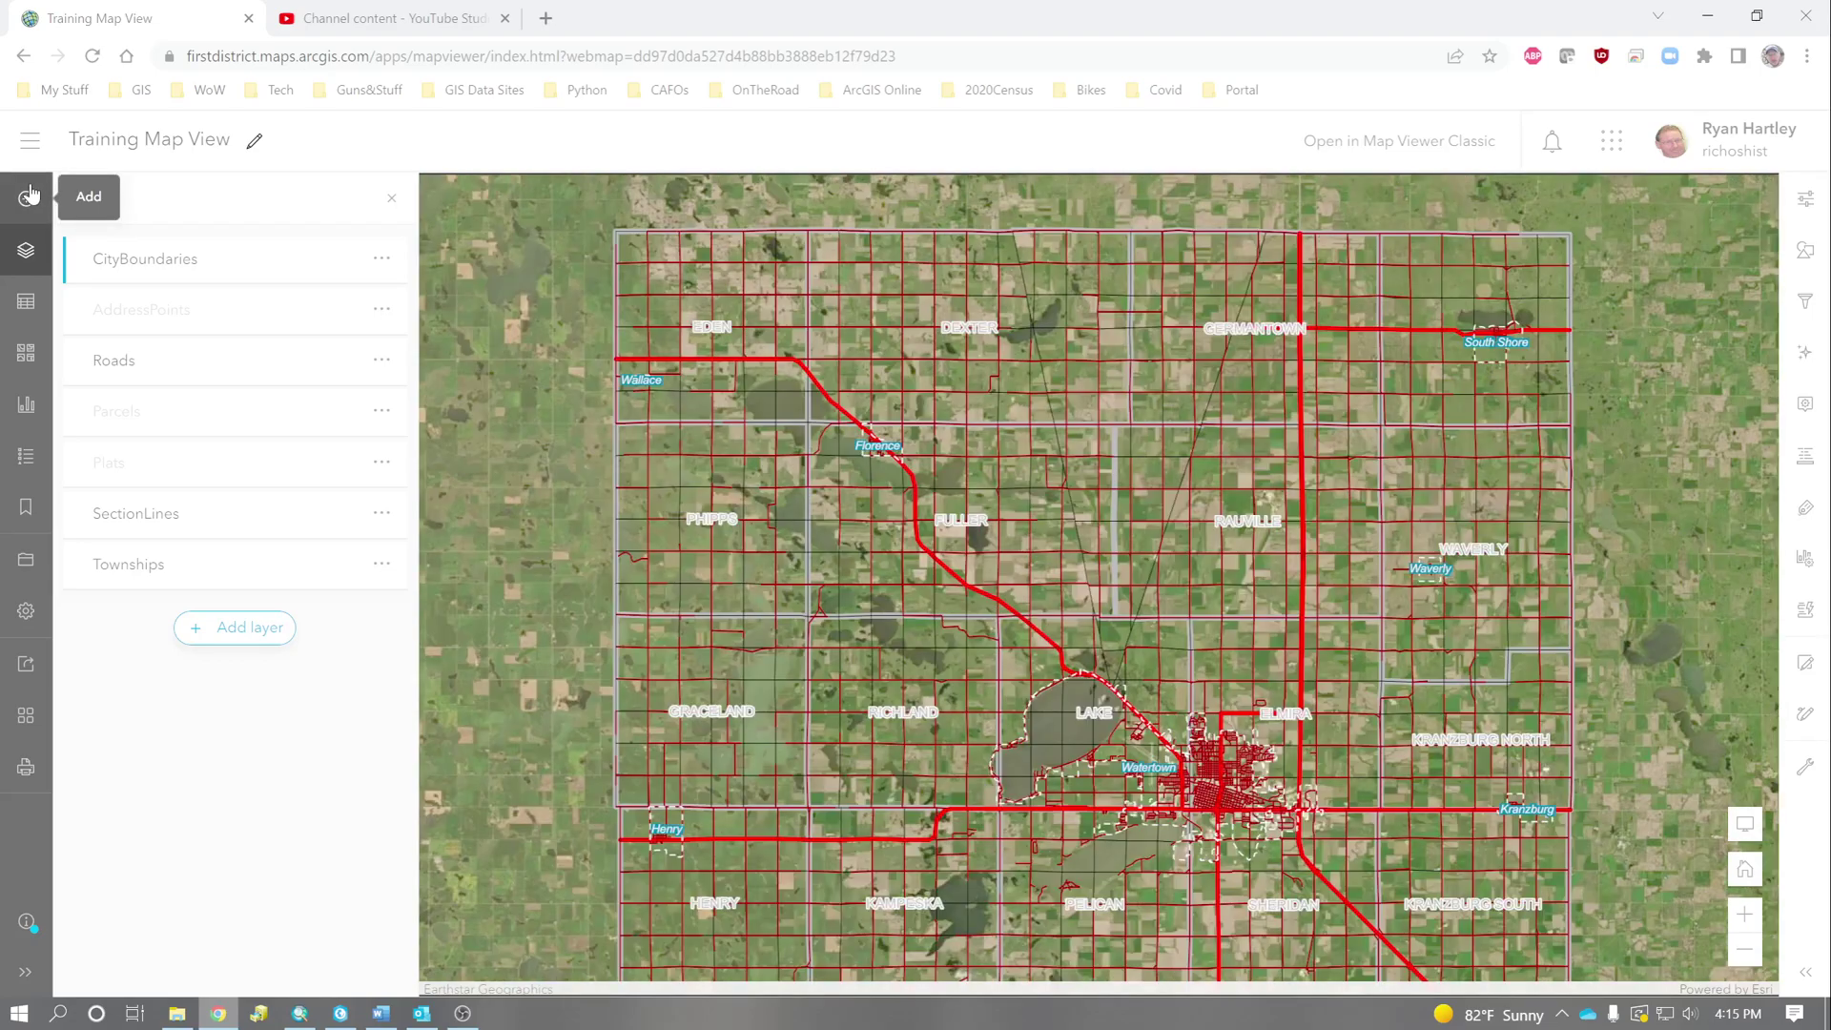
- Create a Web AppBuilder app from Training Map View with the summary 'Training'
left_click(23, 57)
left_click(1447, 493)
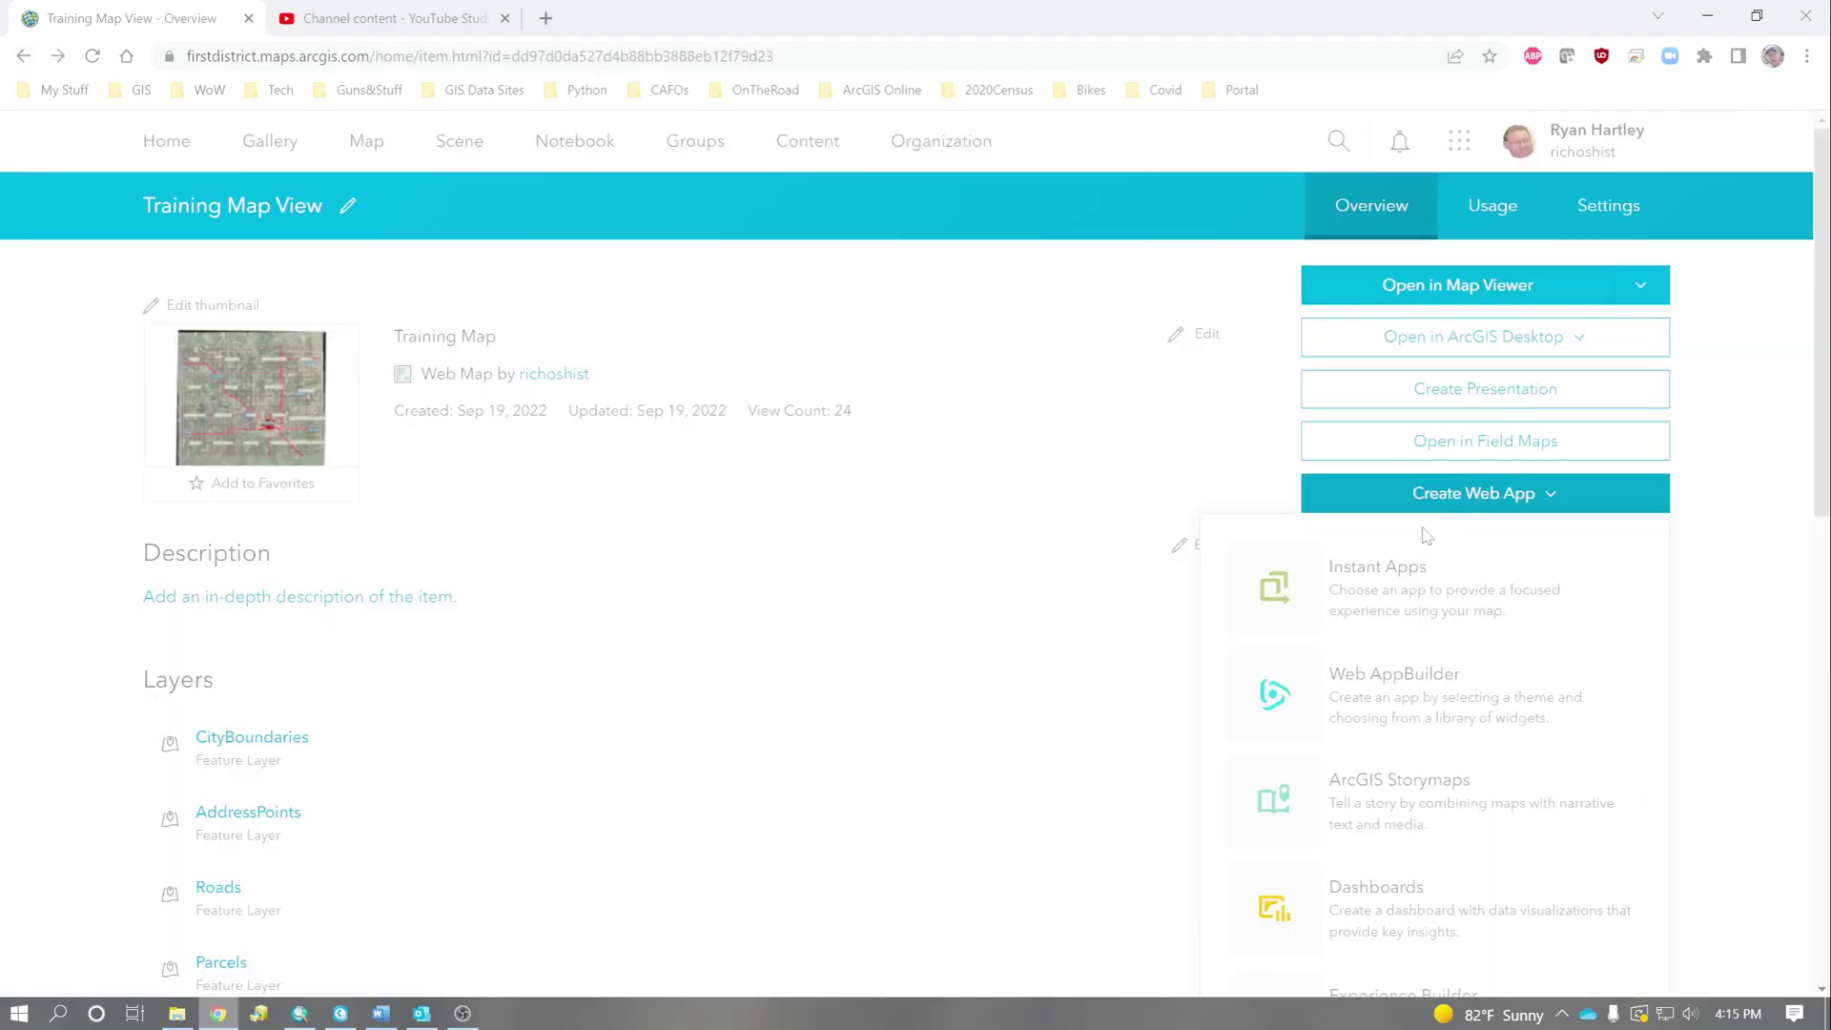
left_click(1380, 689)
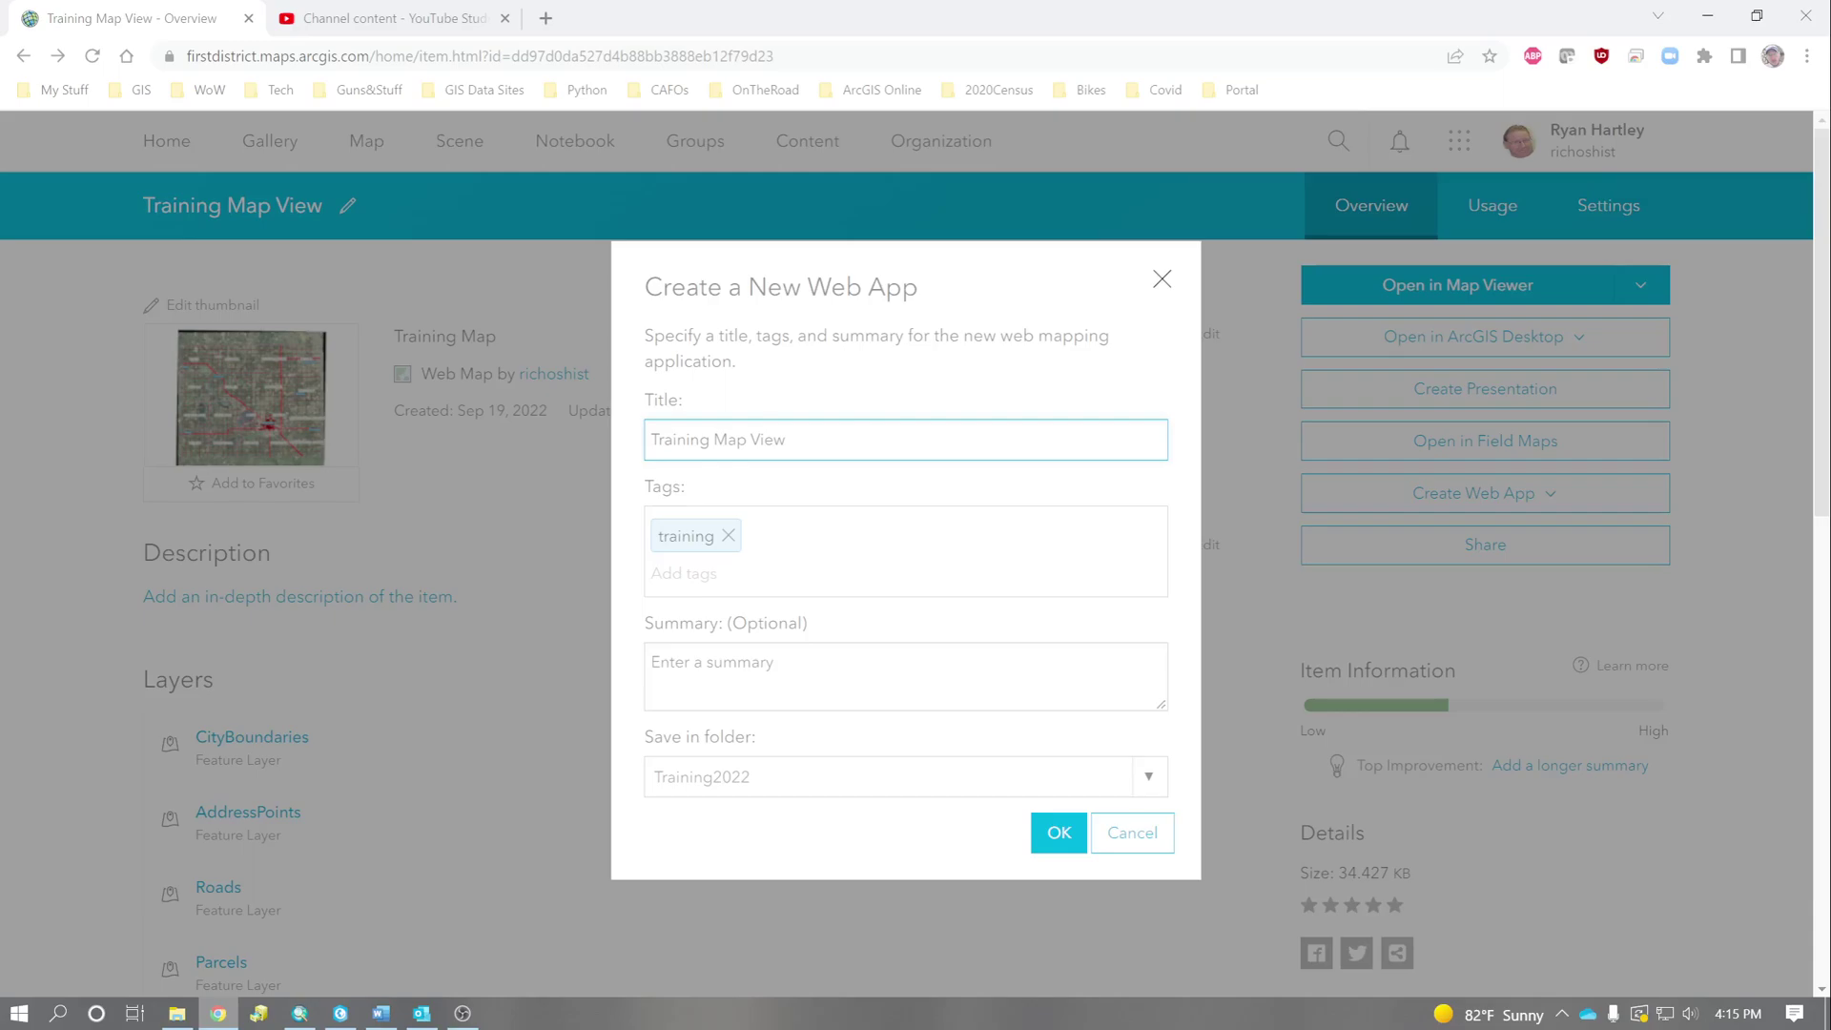
left_click(906, 677)
type("Training")
left_click(1057, 834)
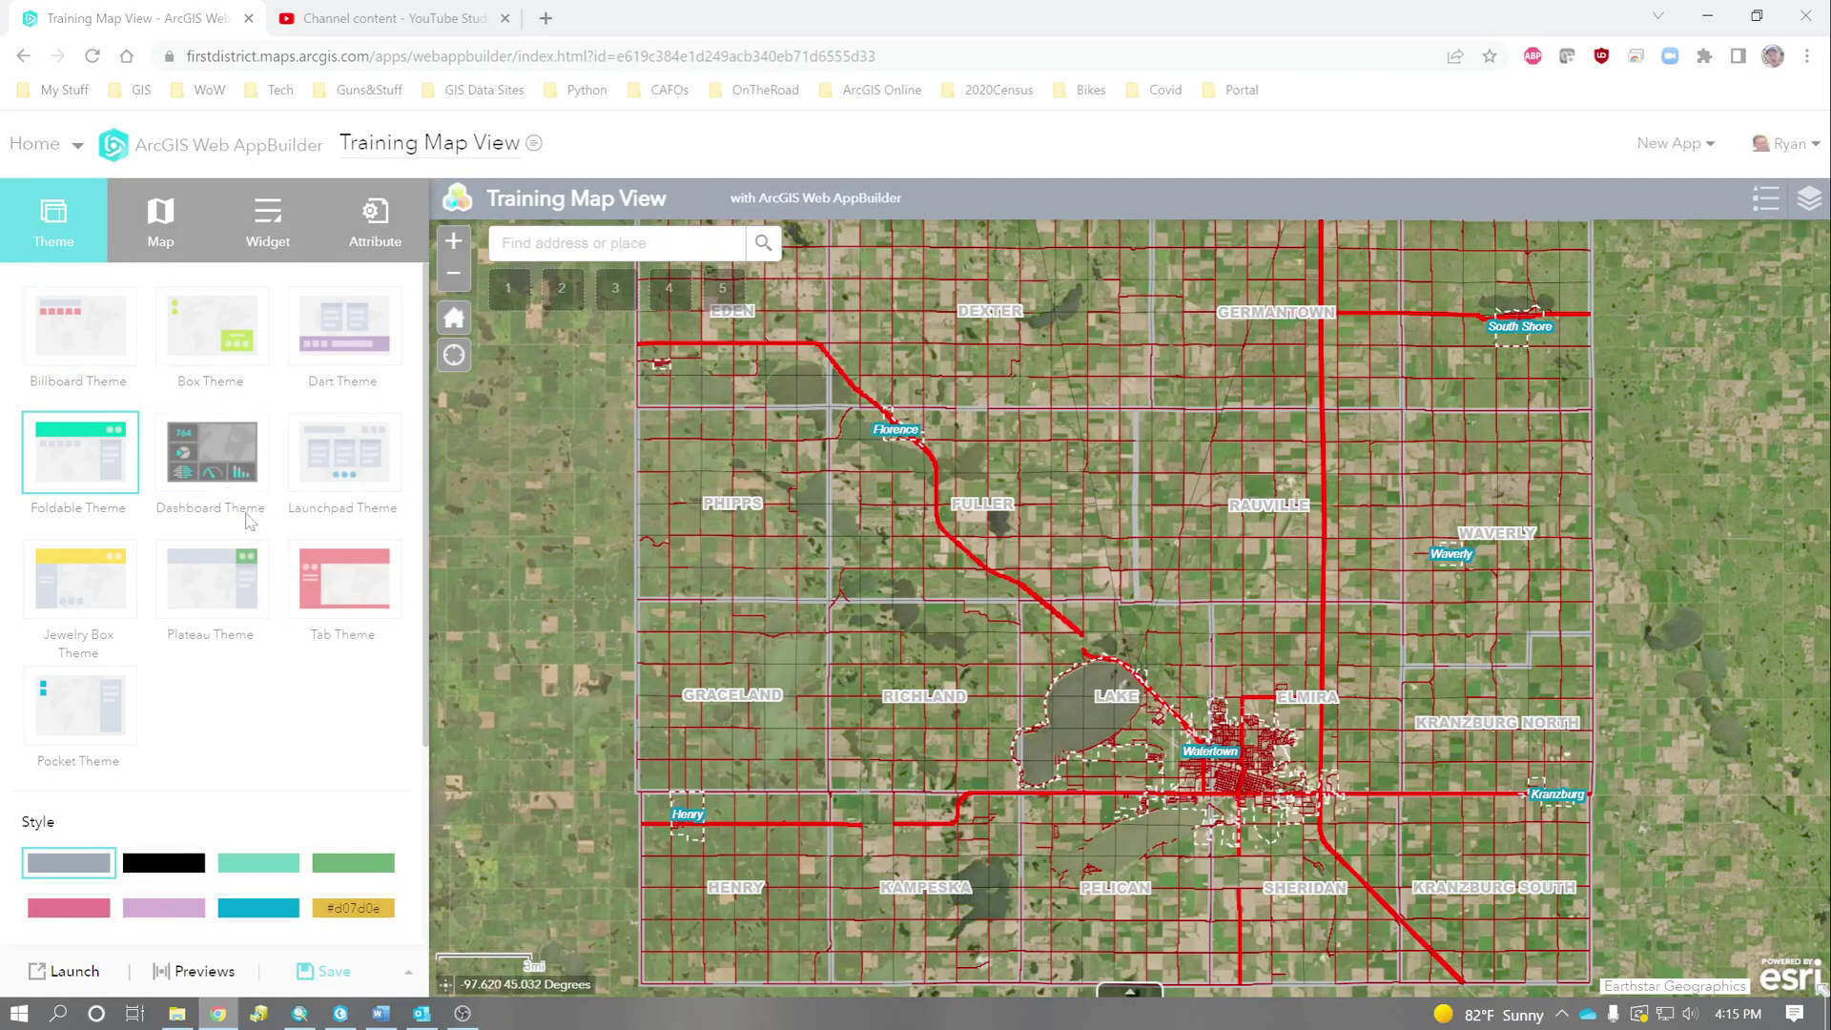
- Preview the Dashboard, Foldable, Jewelry Box and Pocket themes, then apply Tab Theme
left_click(338, 594)
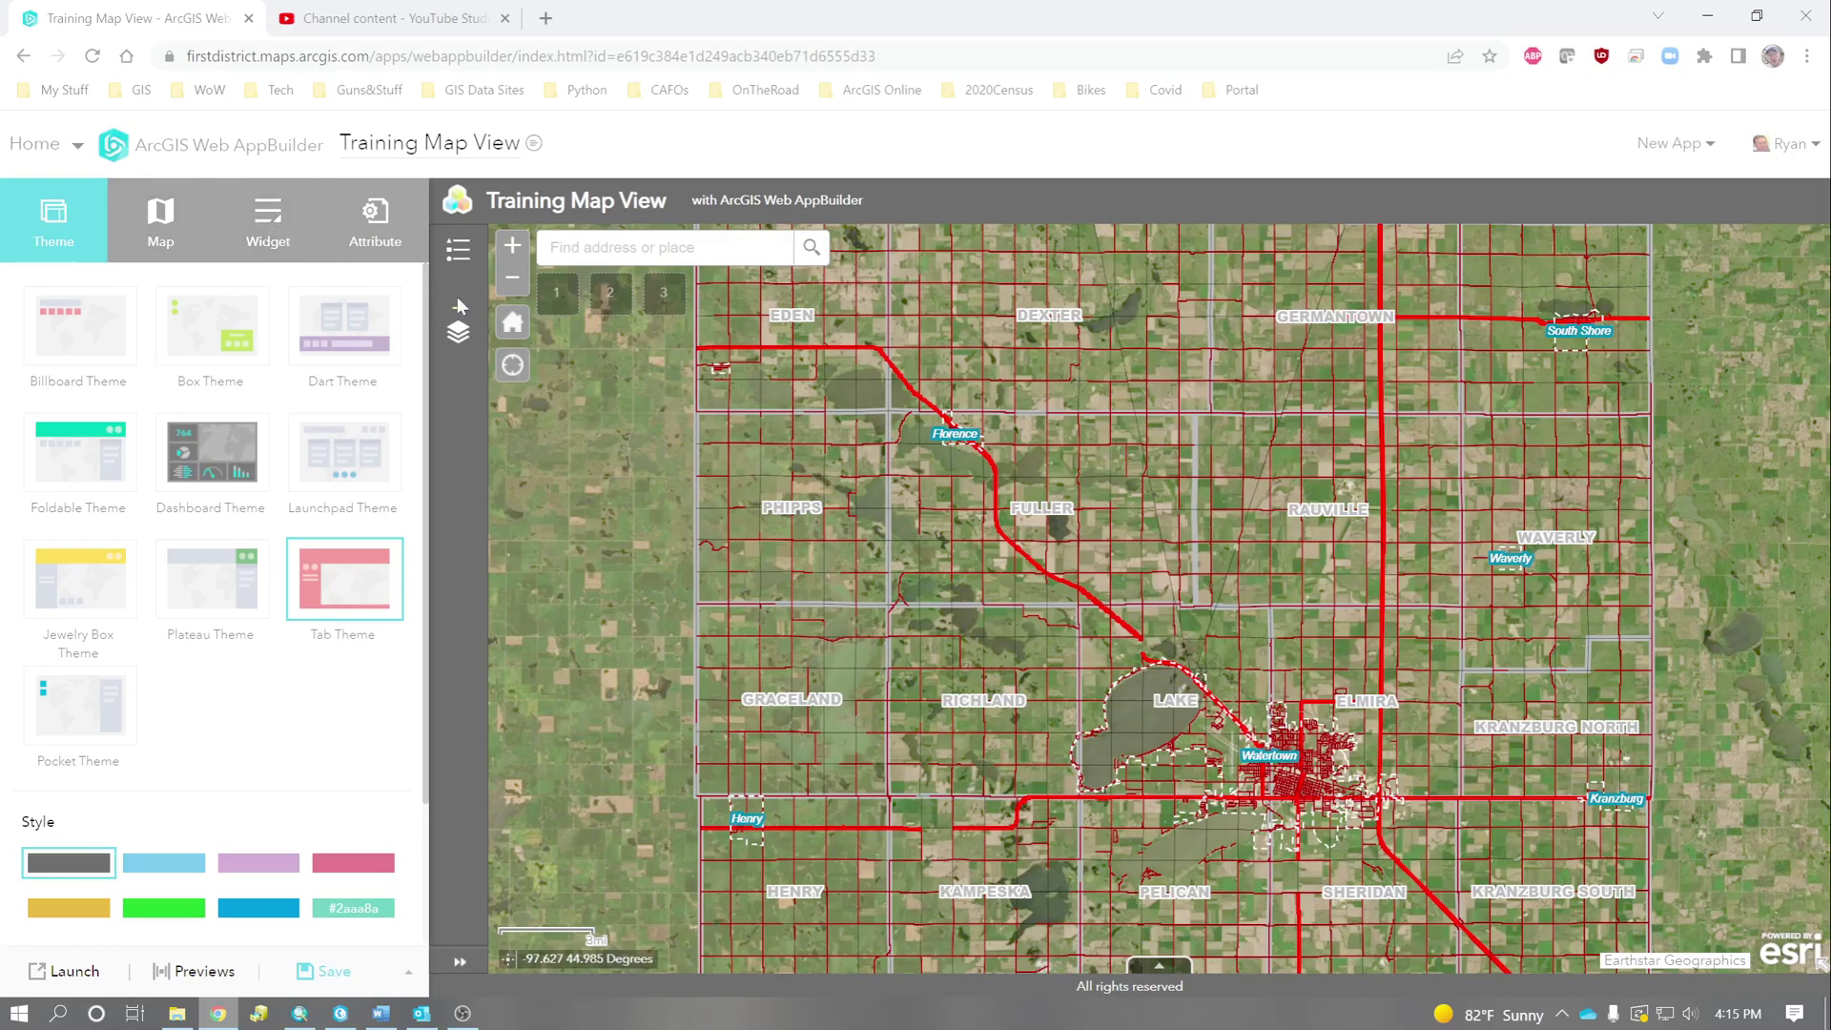
left_click(191, 471)
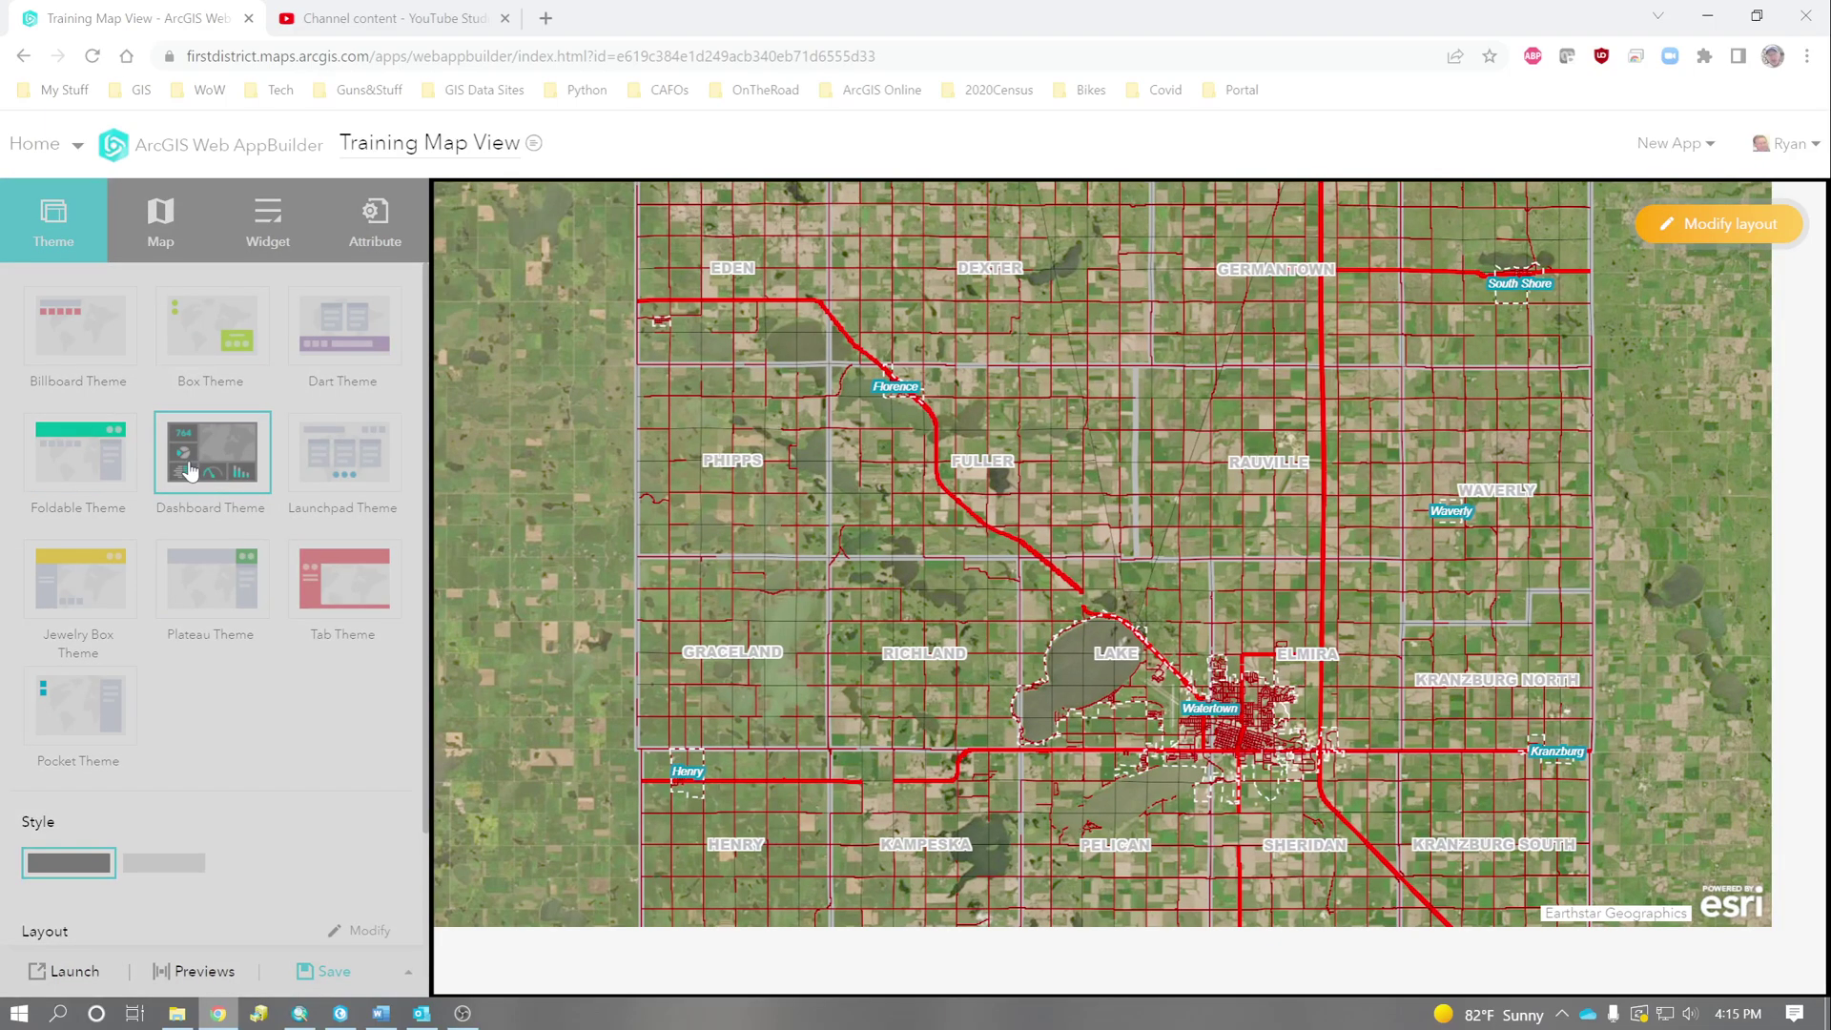
left_click(87, 463)
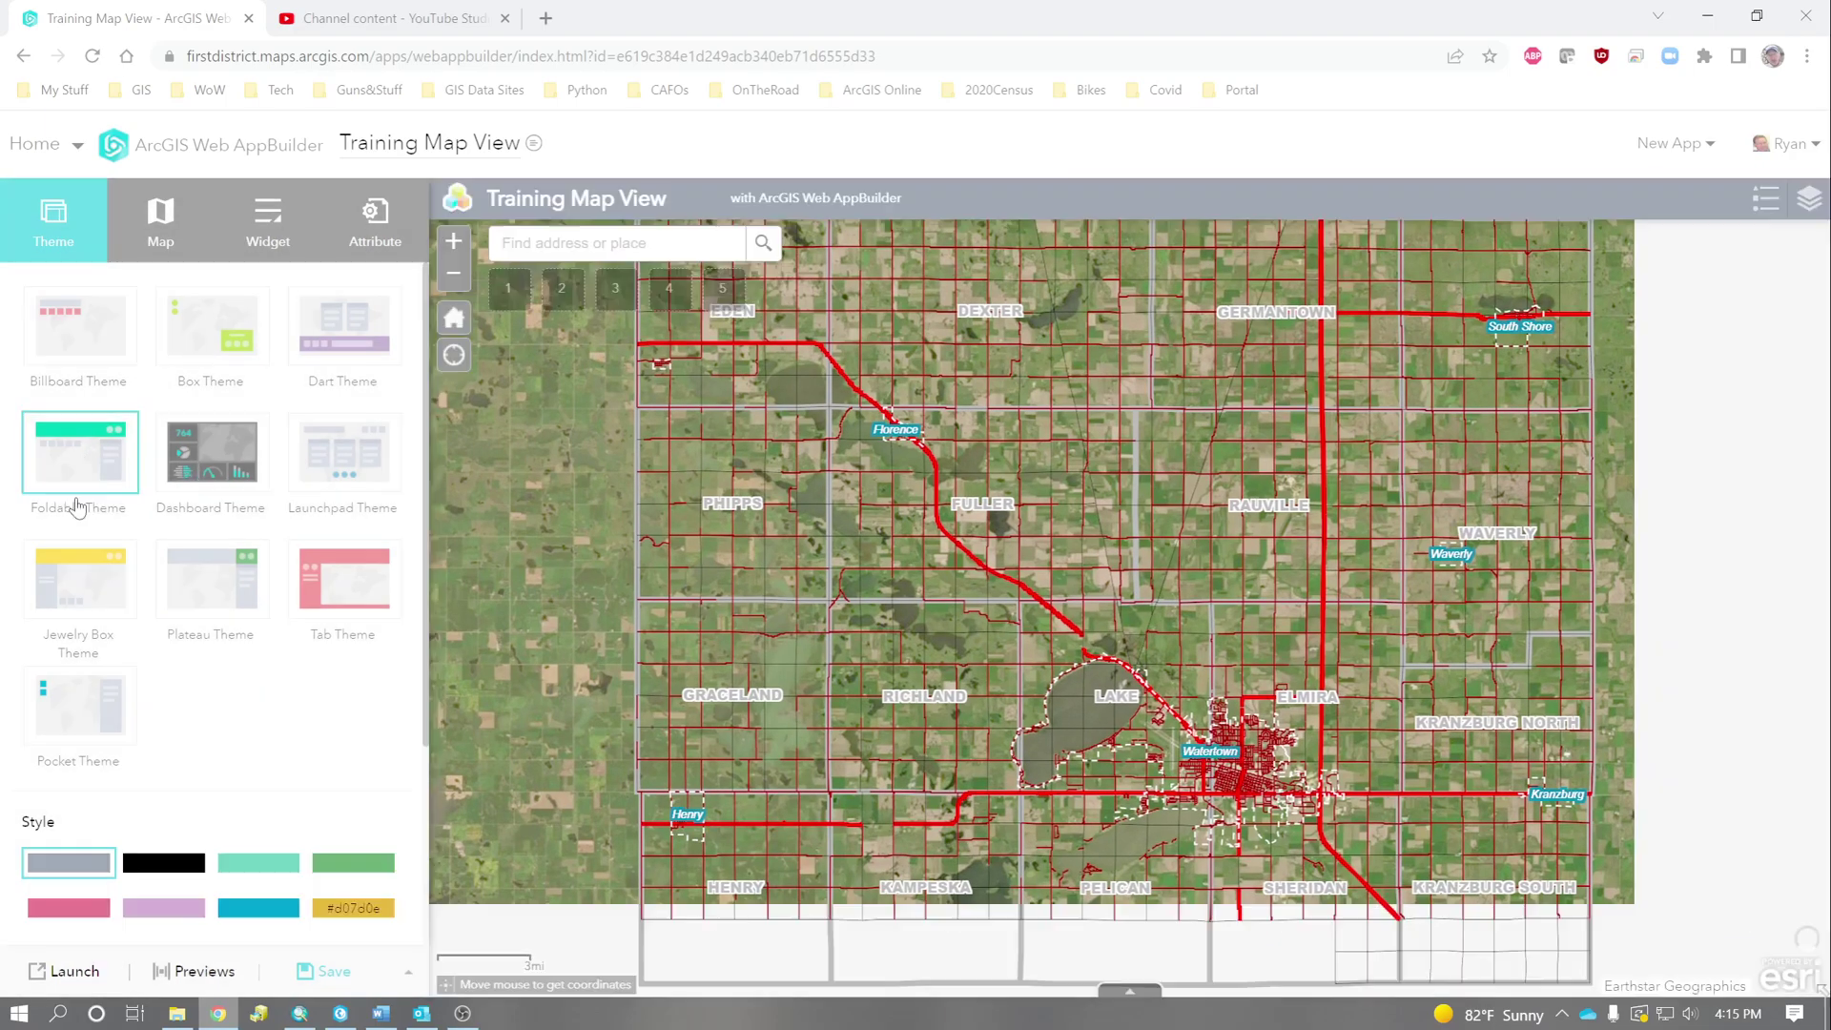
left_click(66, 593)
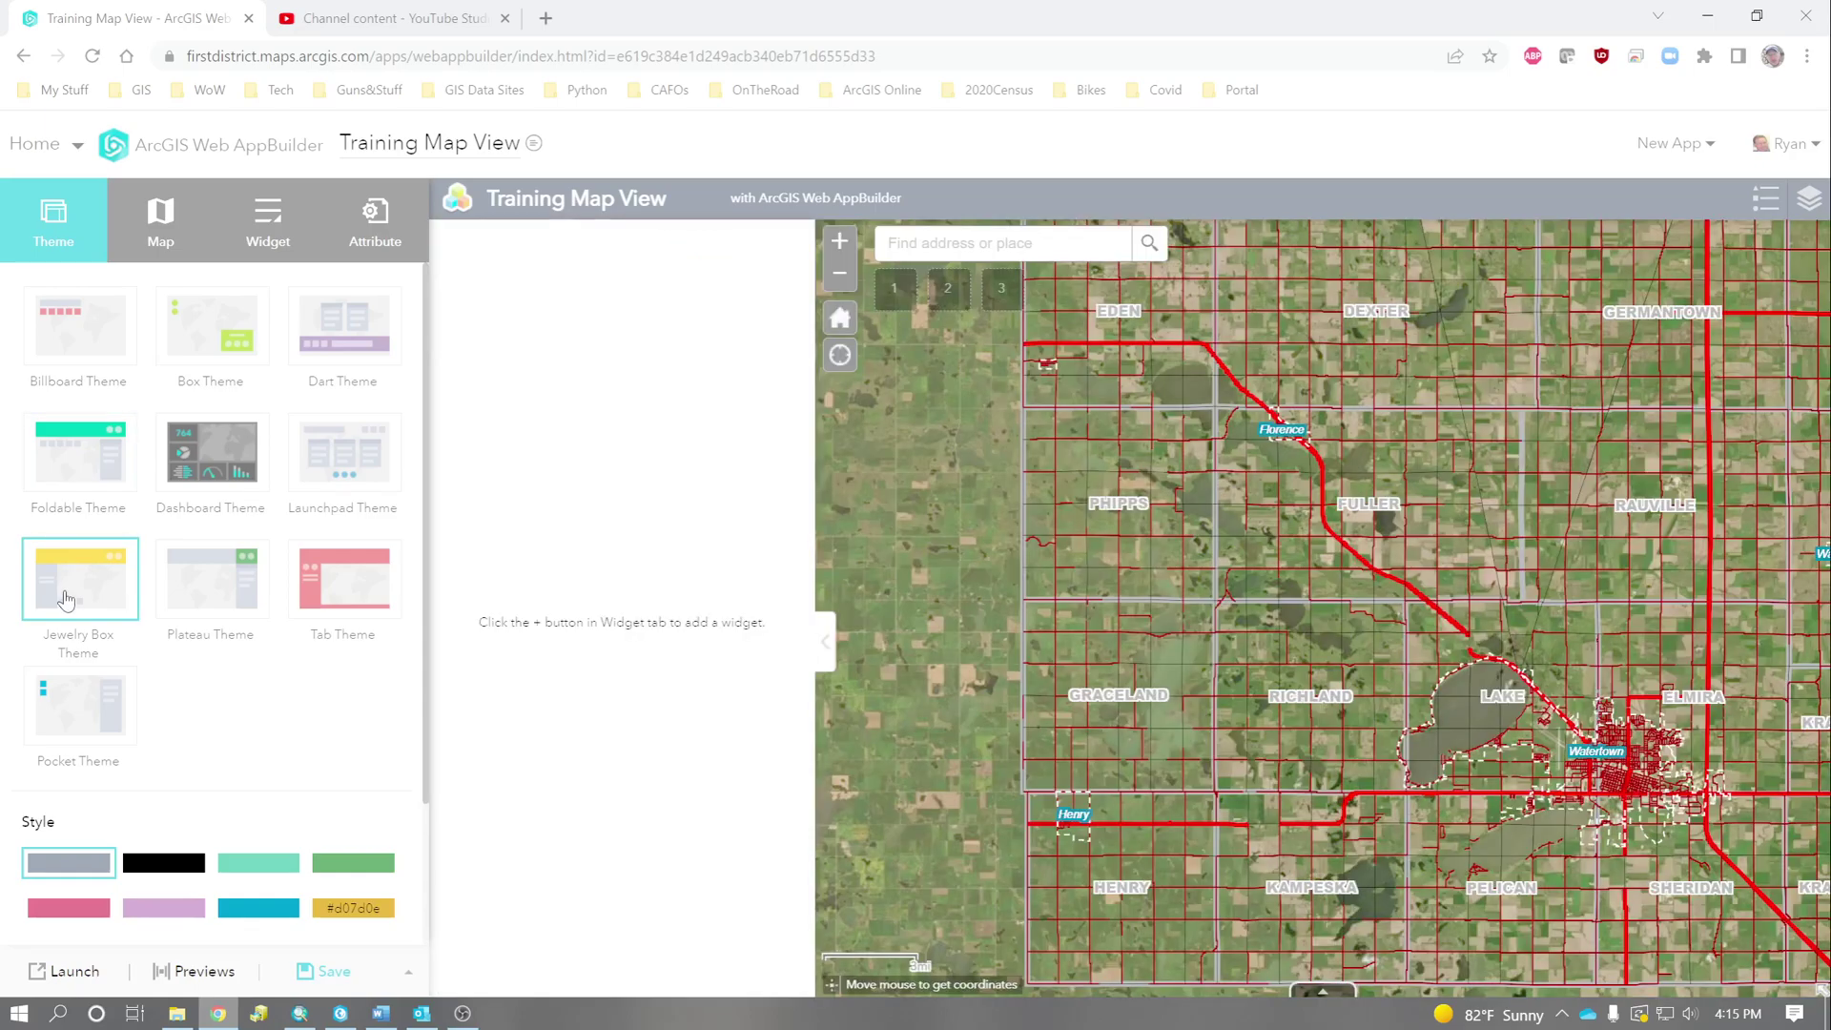
left_click(76, 724)
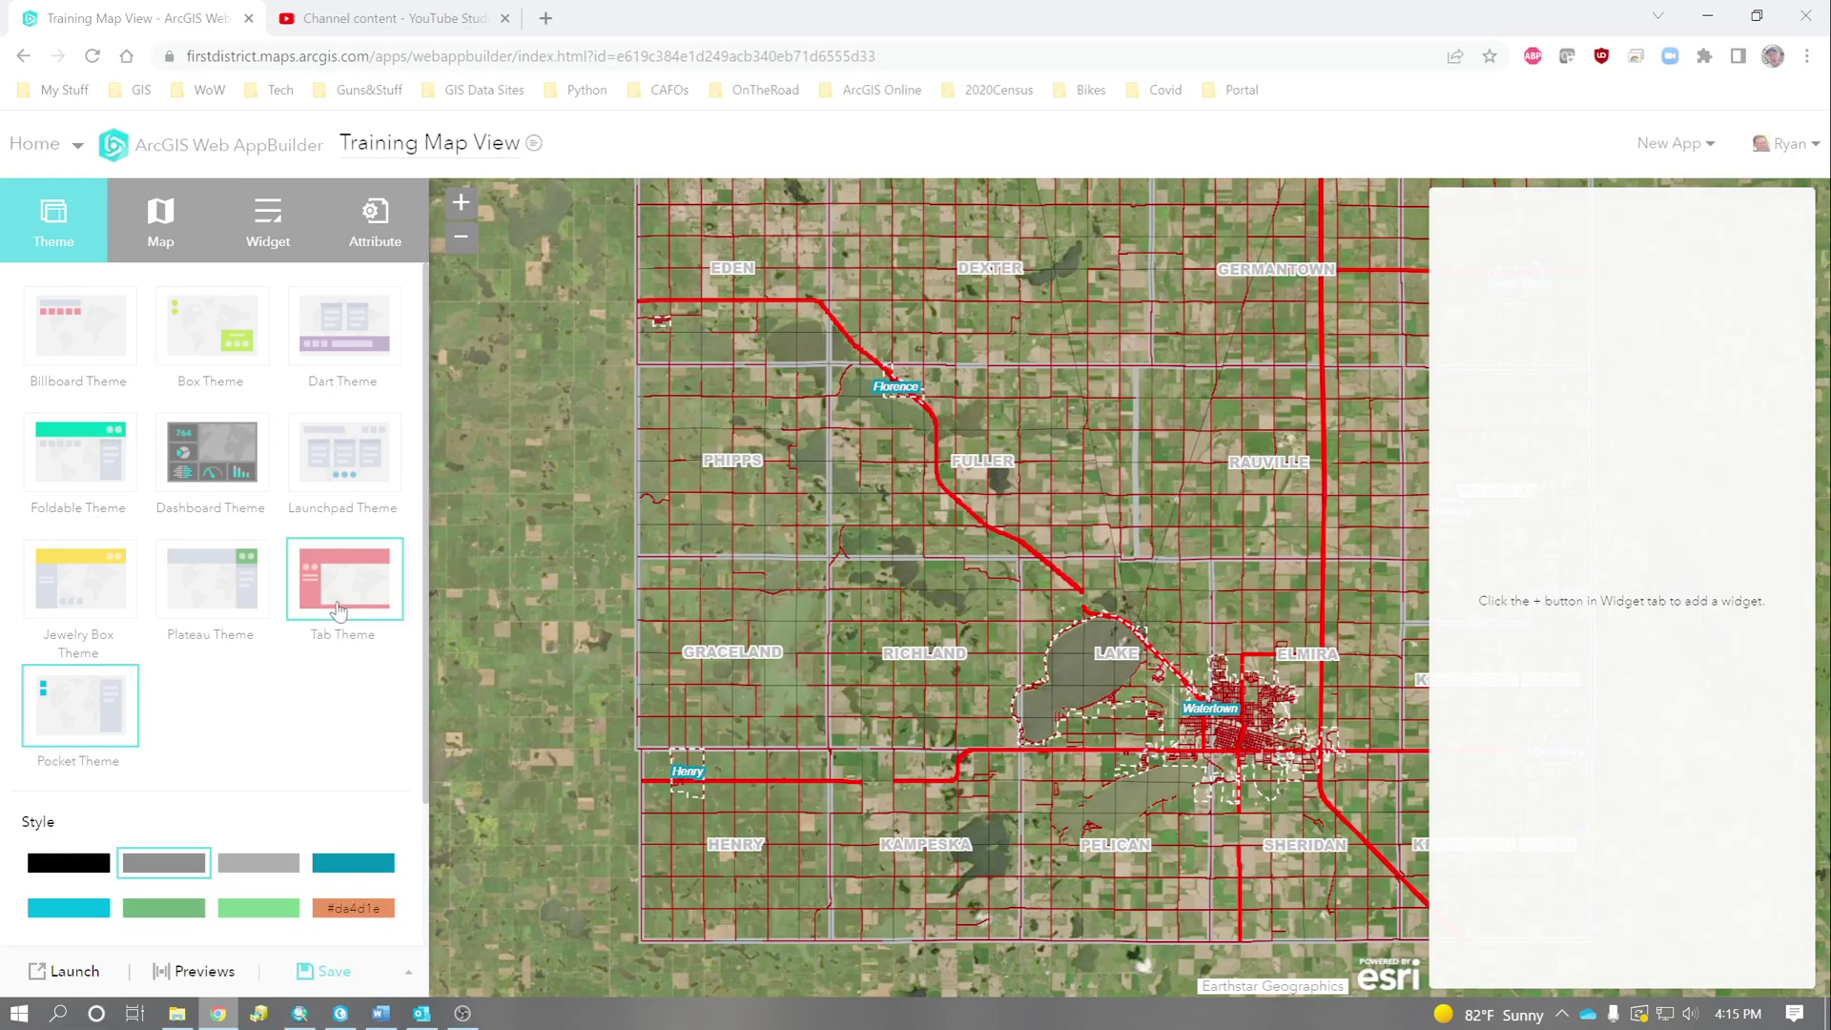
left_click(340, 610)
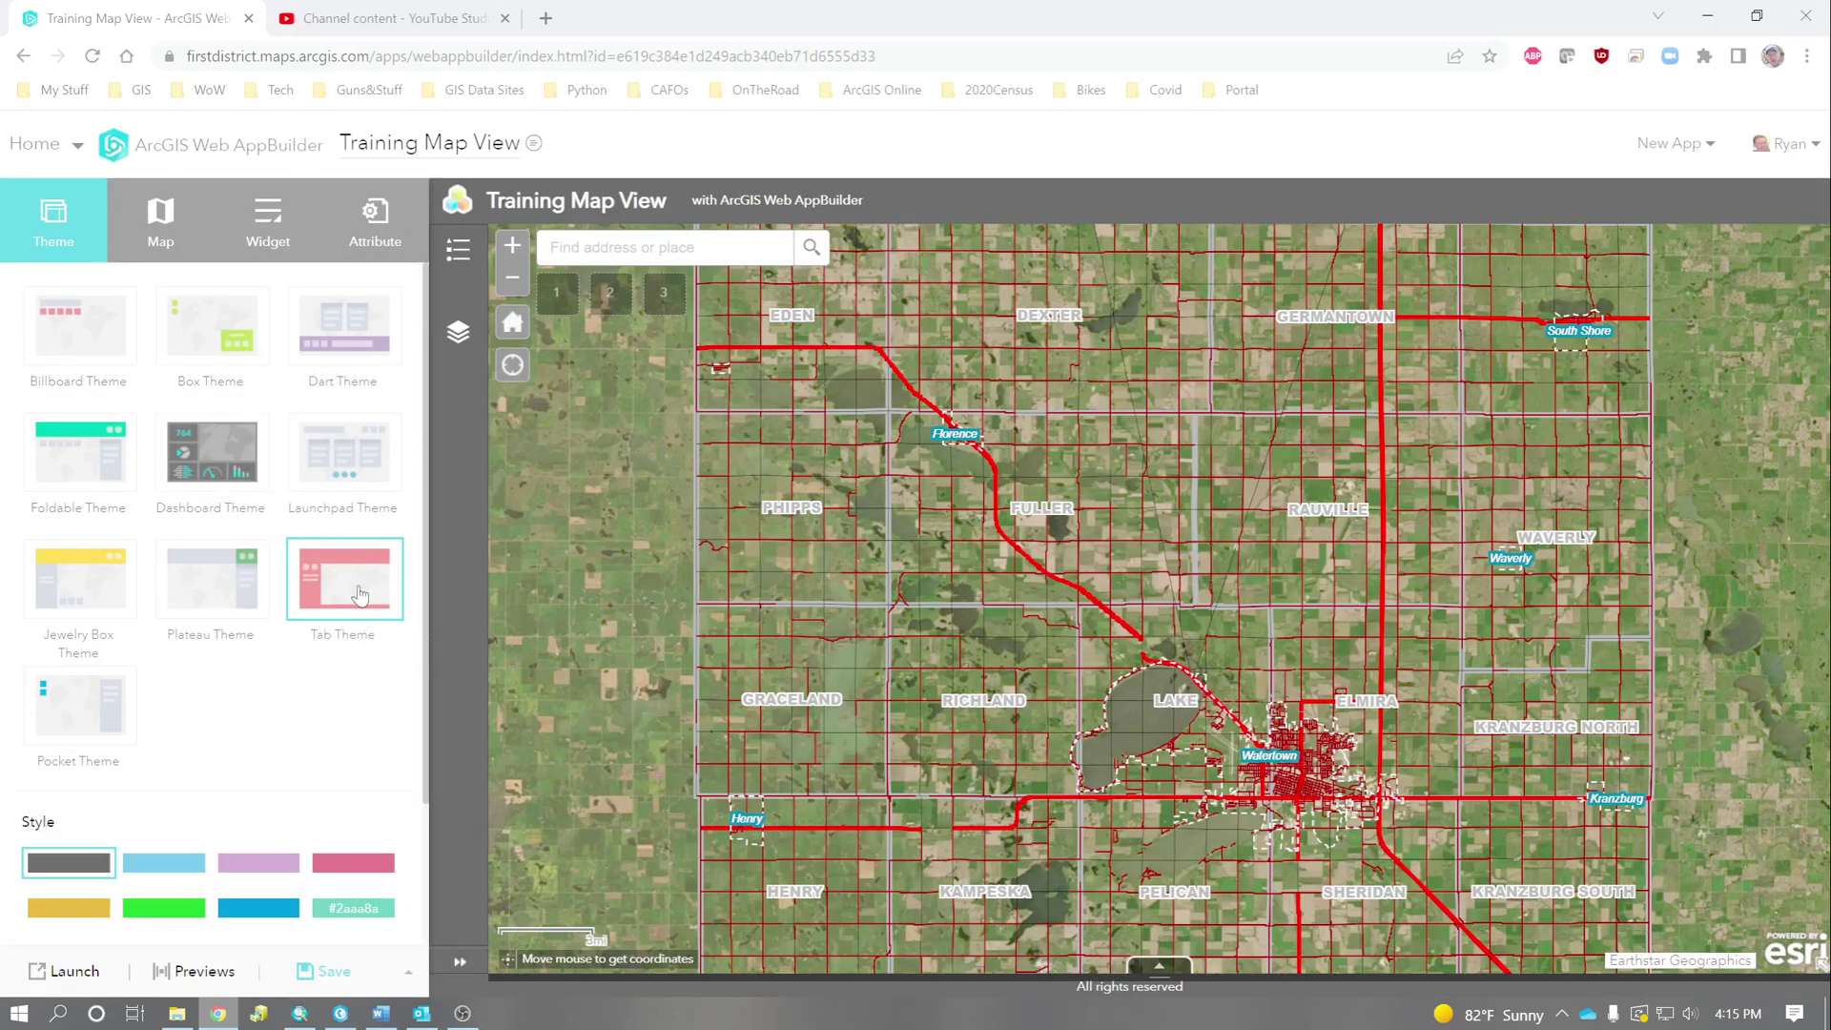
- Replace the Search widget's World geocoder with Parcels and AddressPoints feature layer sources
left_click(278, 226)
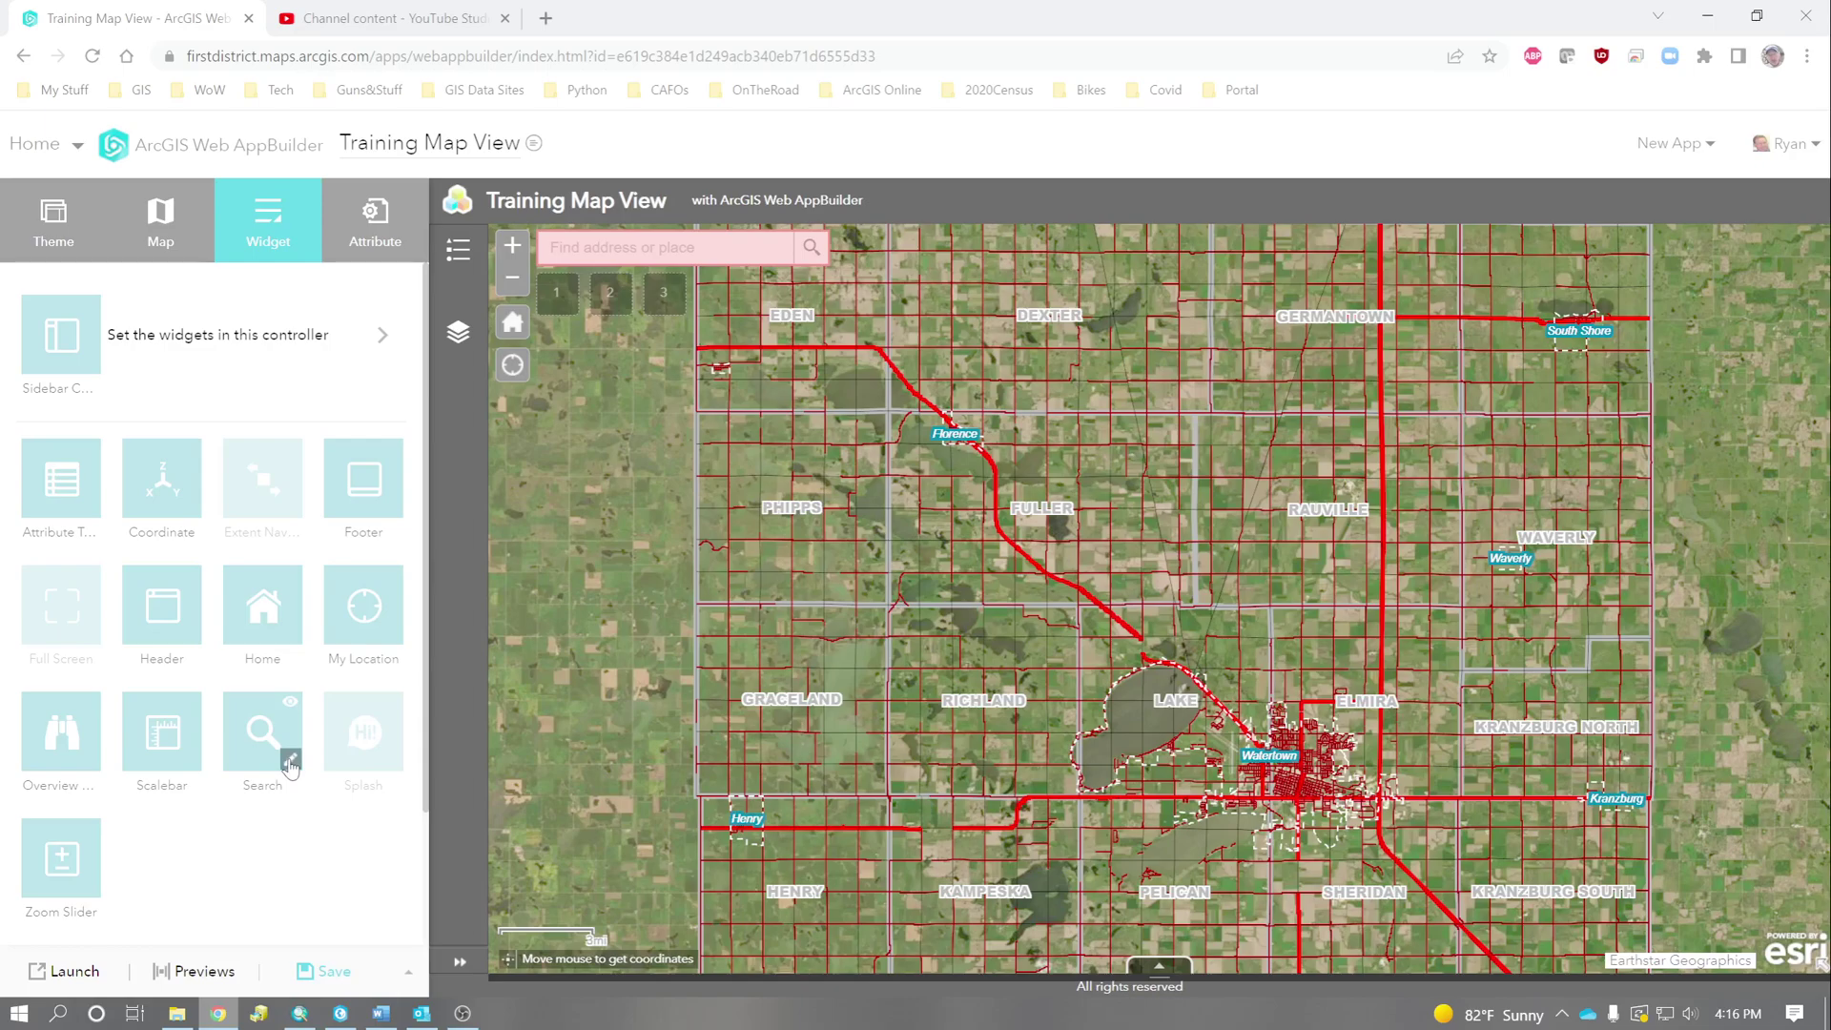
left_click(290, 762)
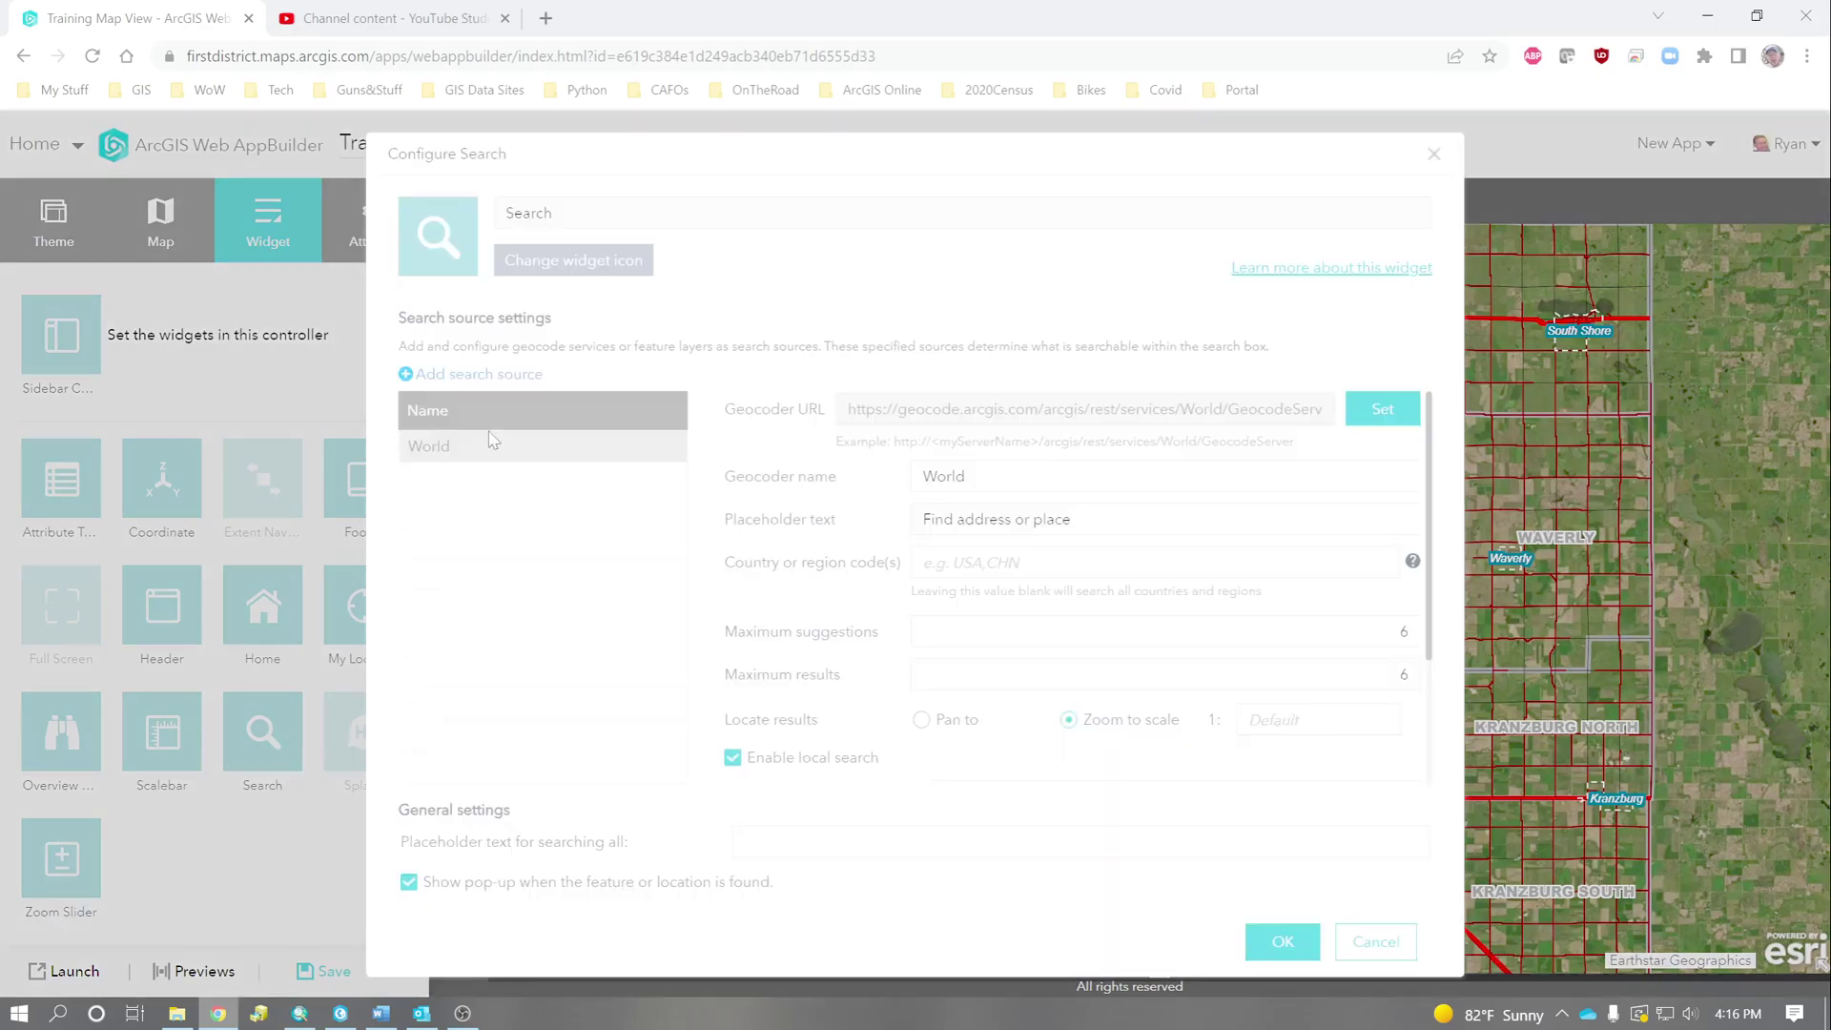
left_click(668, 446)
left_click(507, 374)
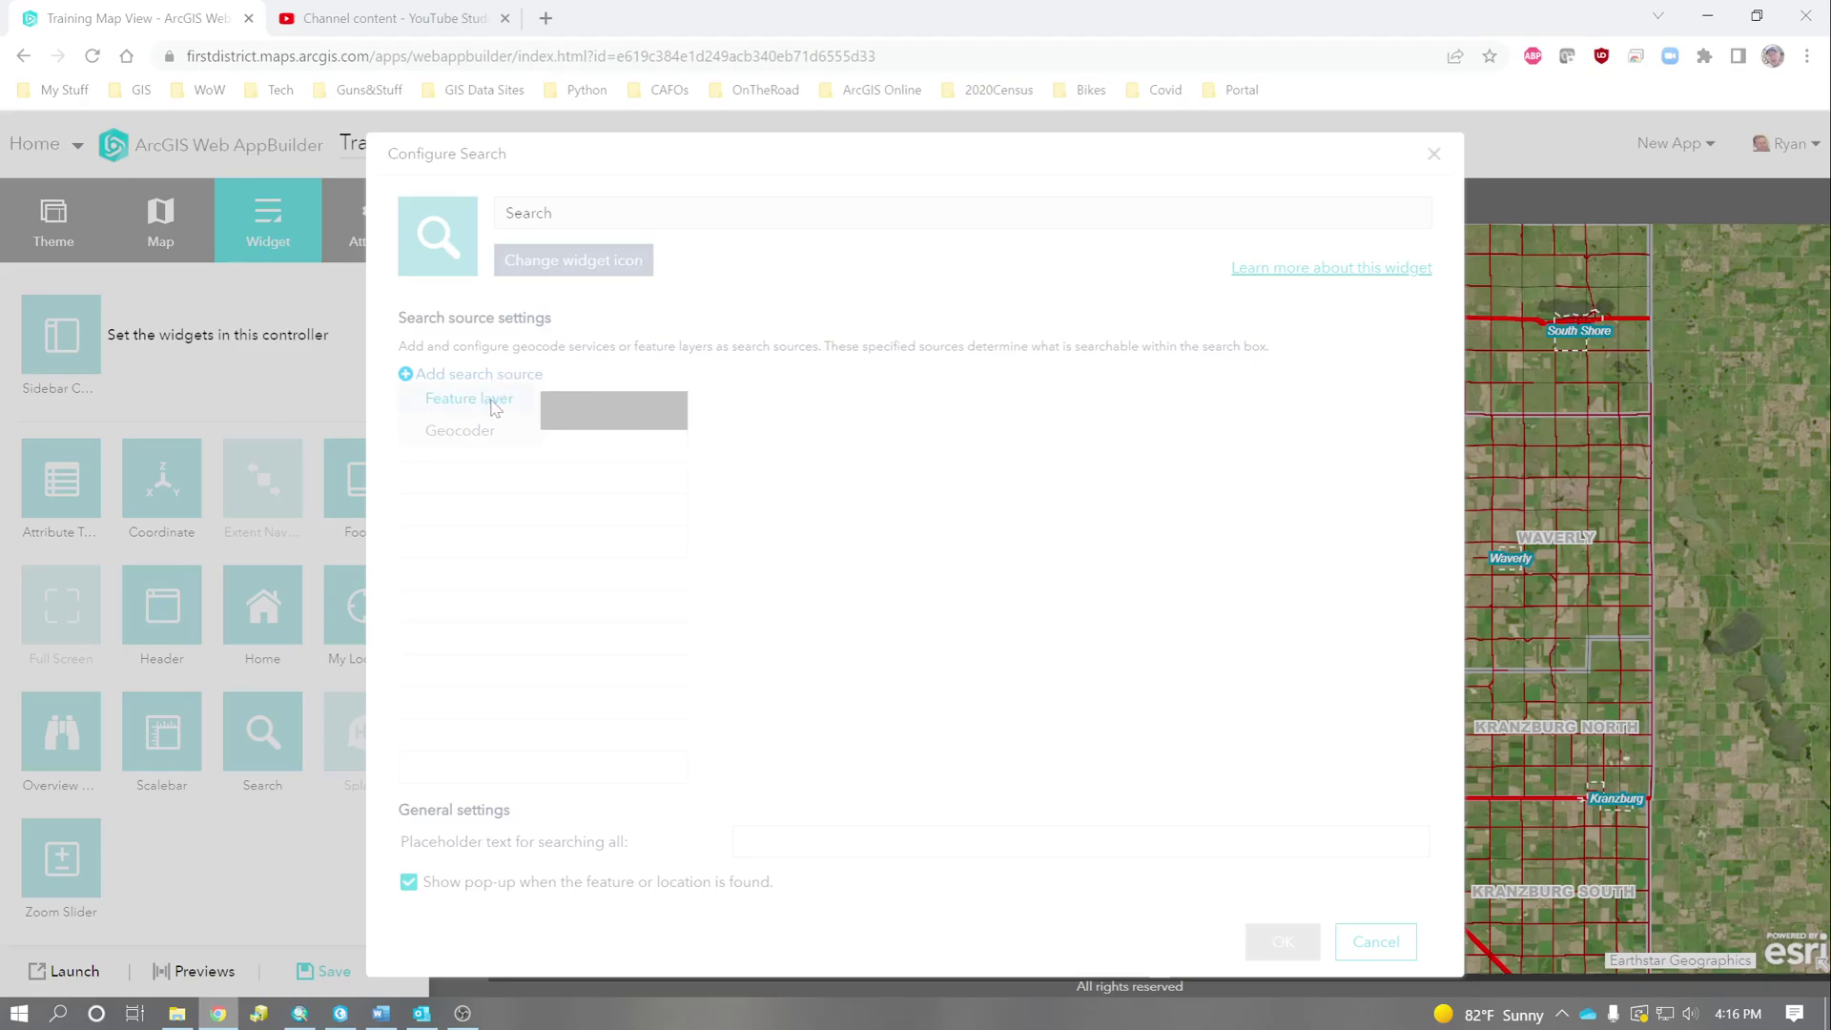
left_click(495, 404)
left_click(550, 487)
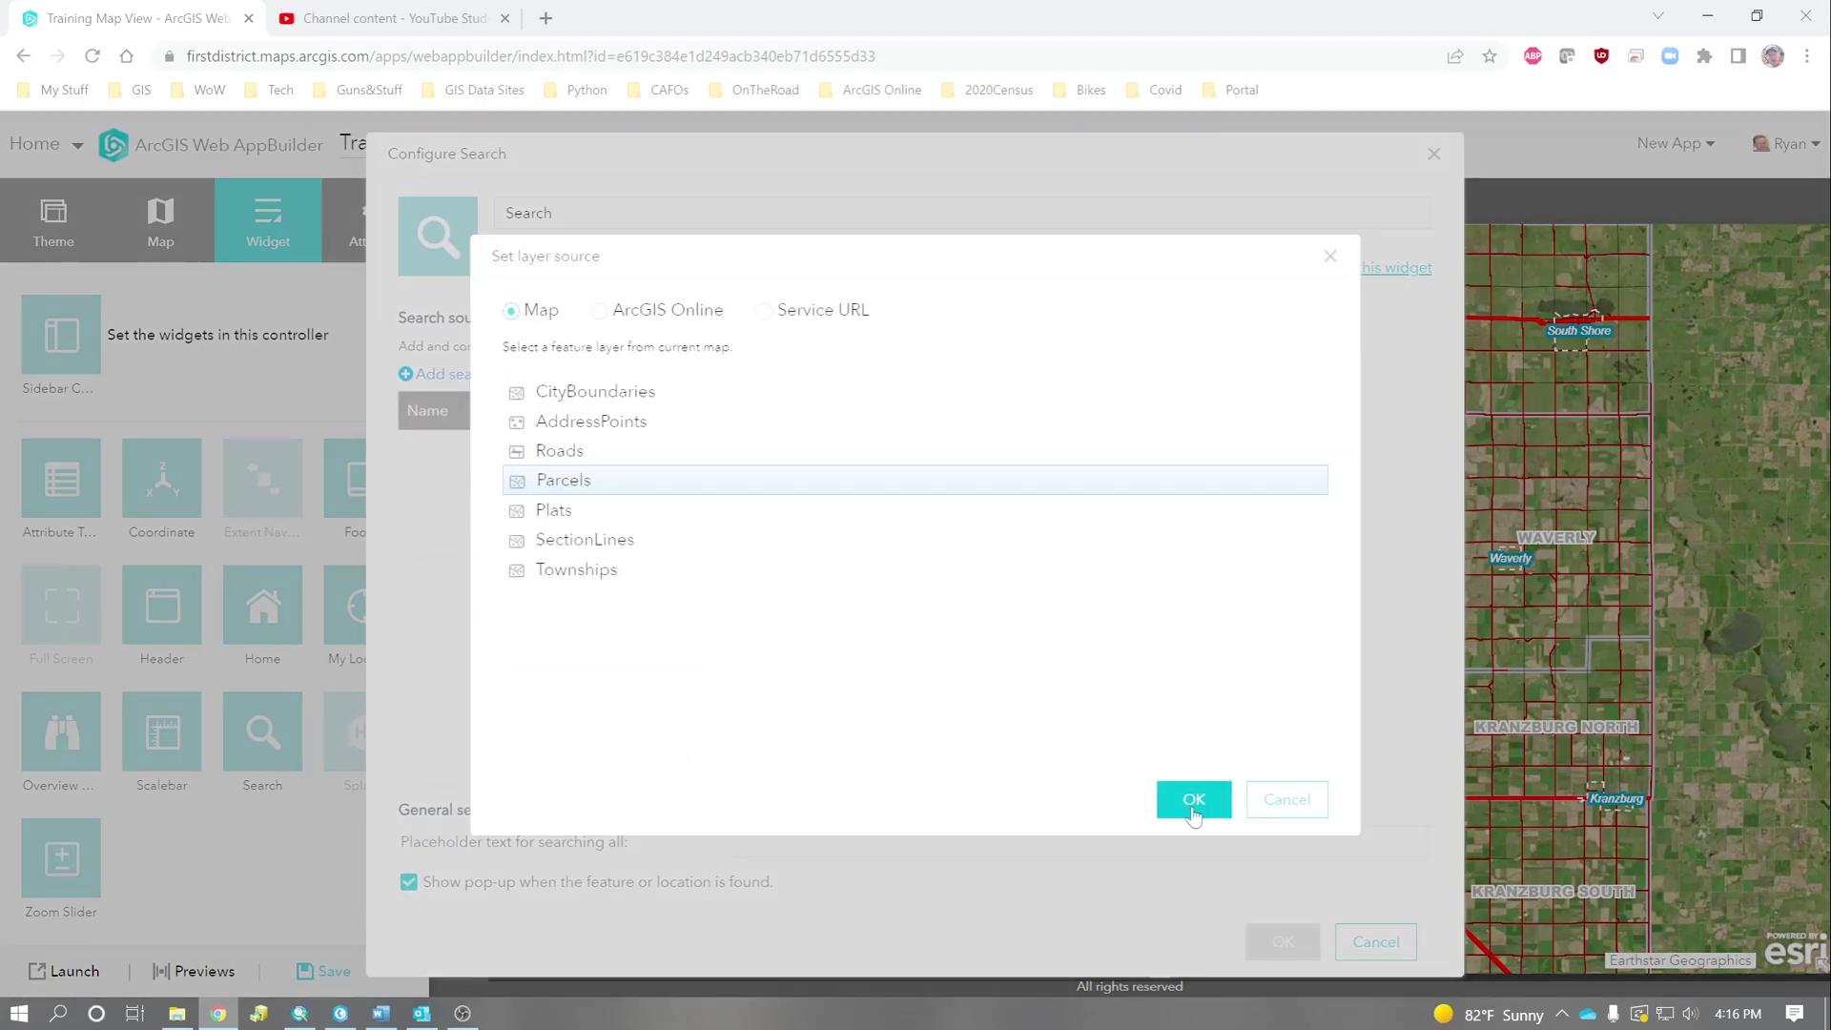
left_click(1193, 809)
left_click(478, 375)
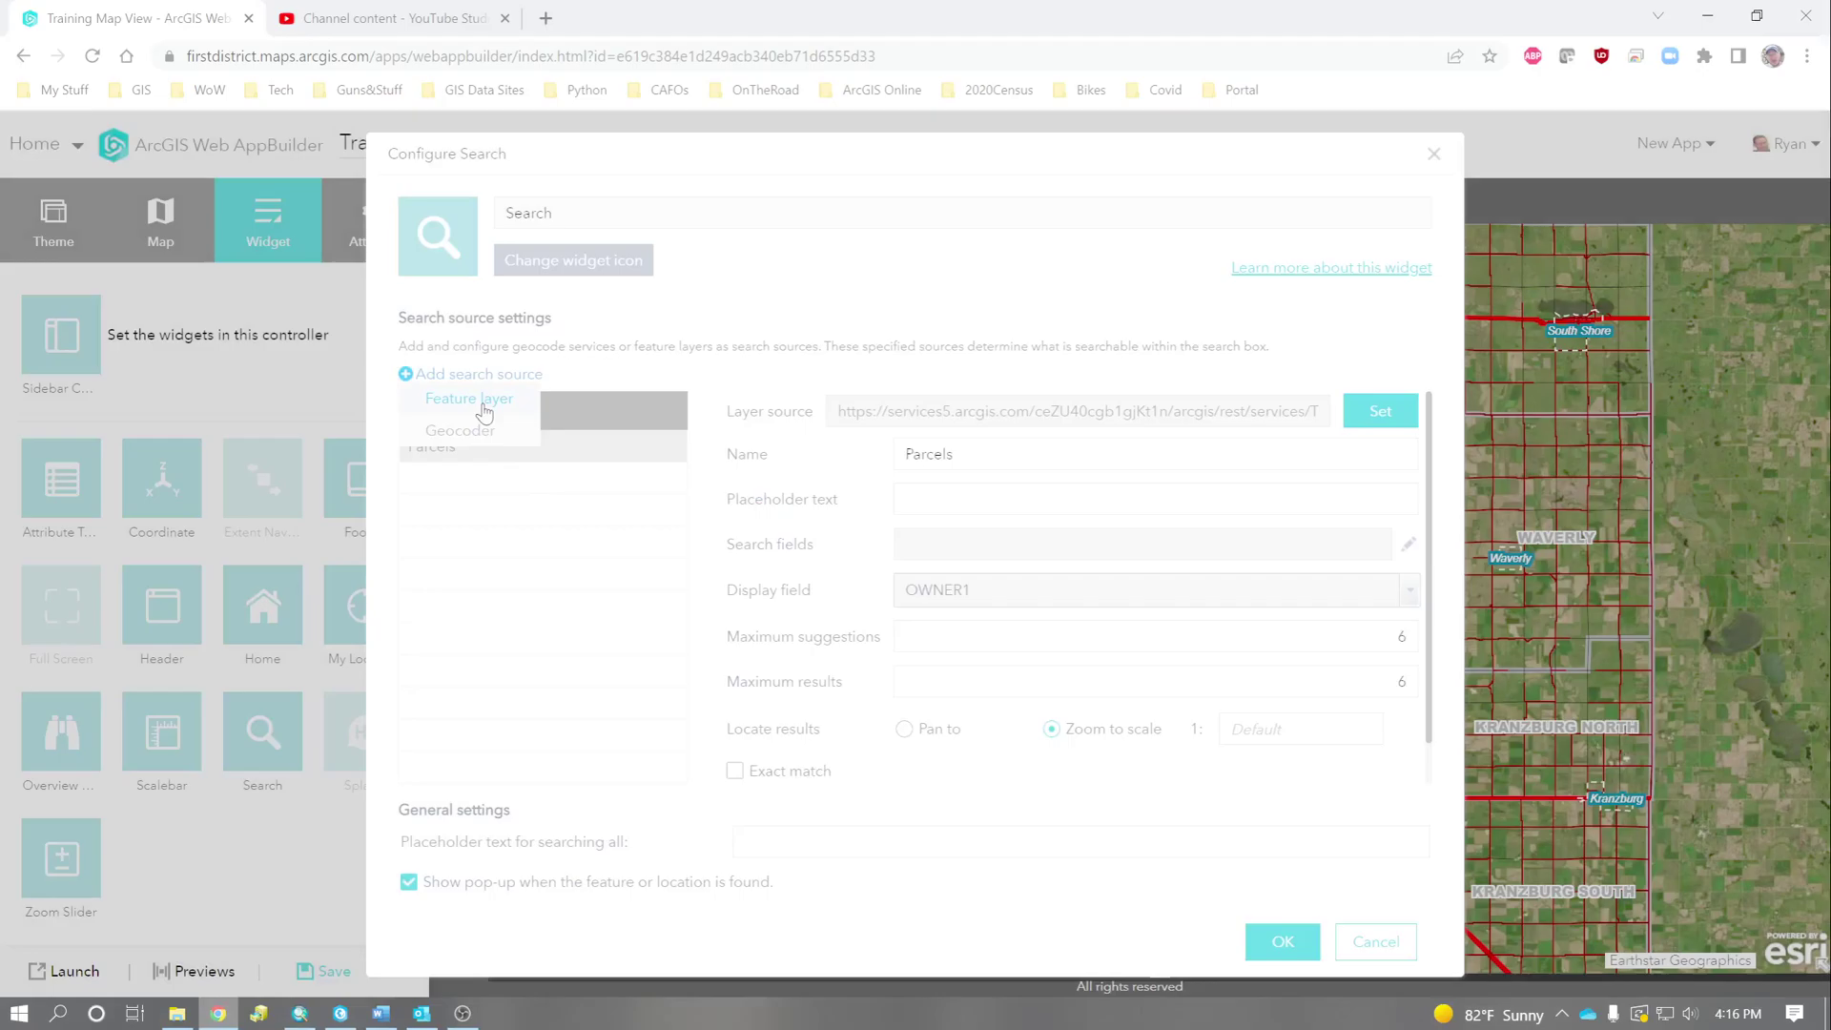
left_click(484, 408)
left_click(577, 427)
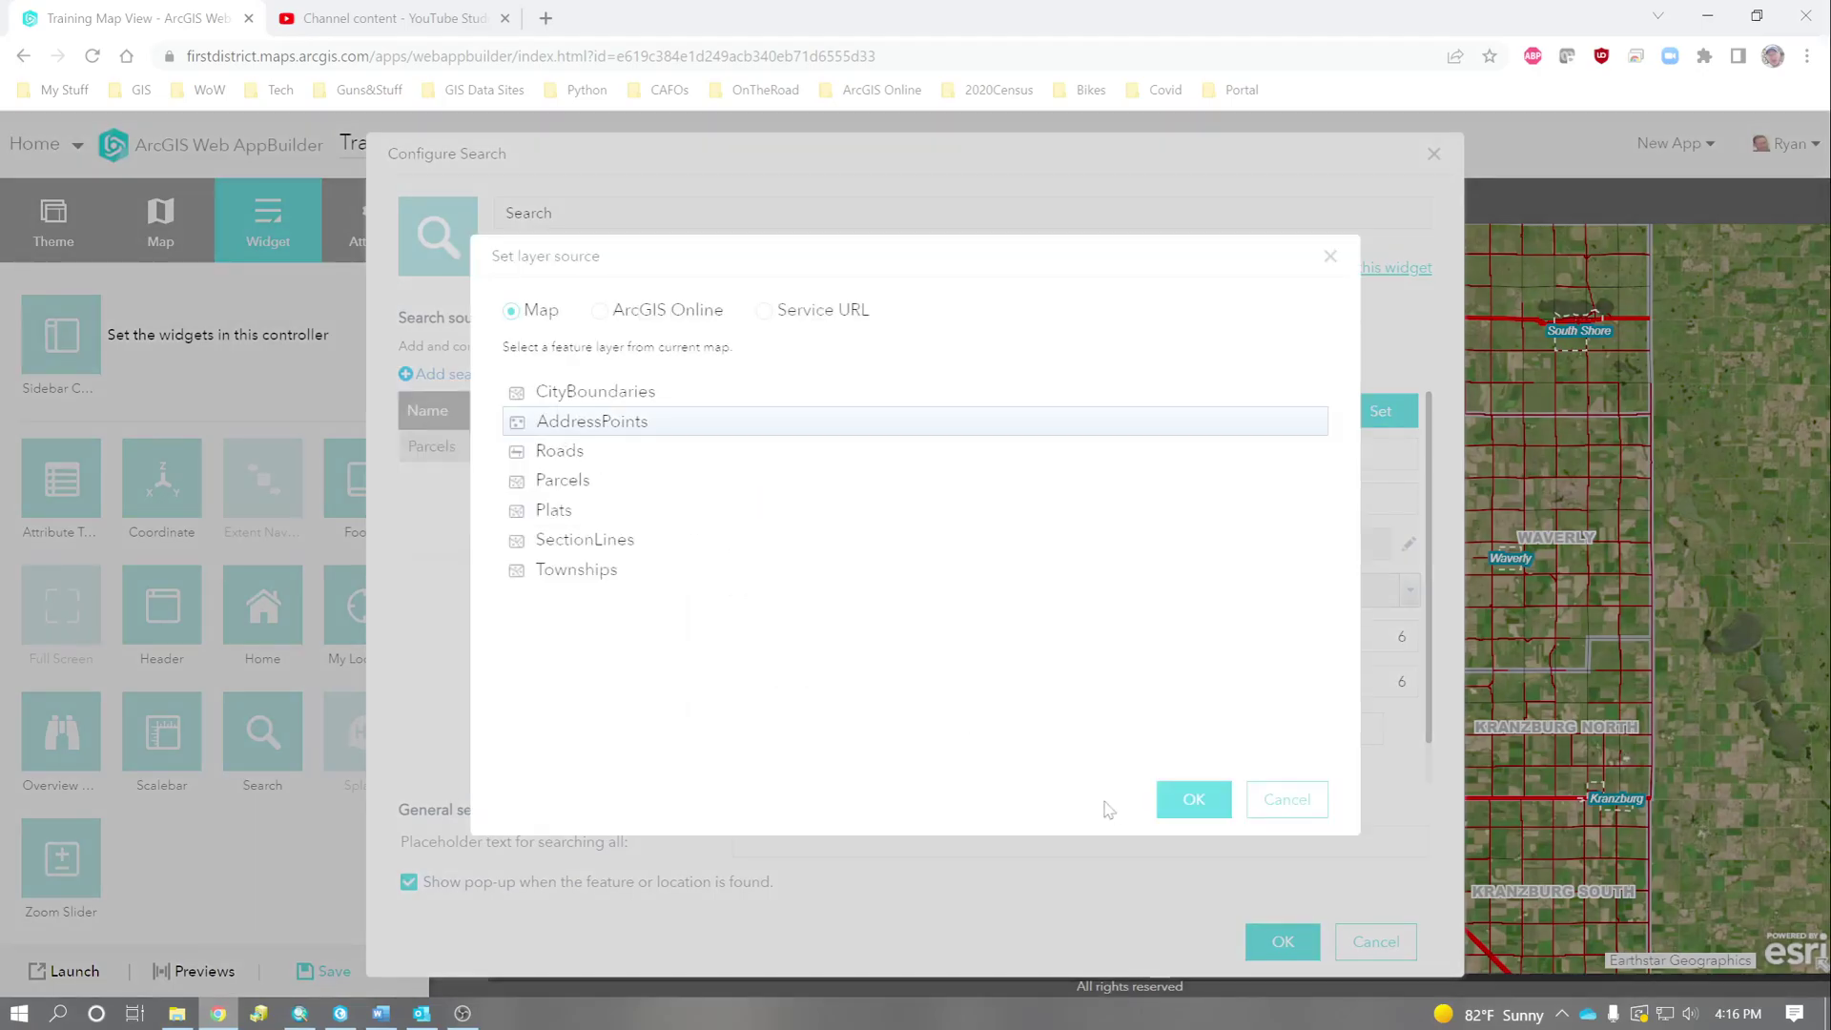
left_click(1186, 799)
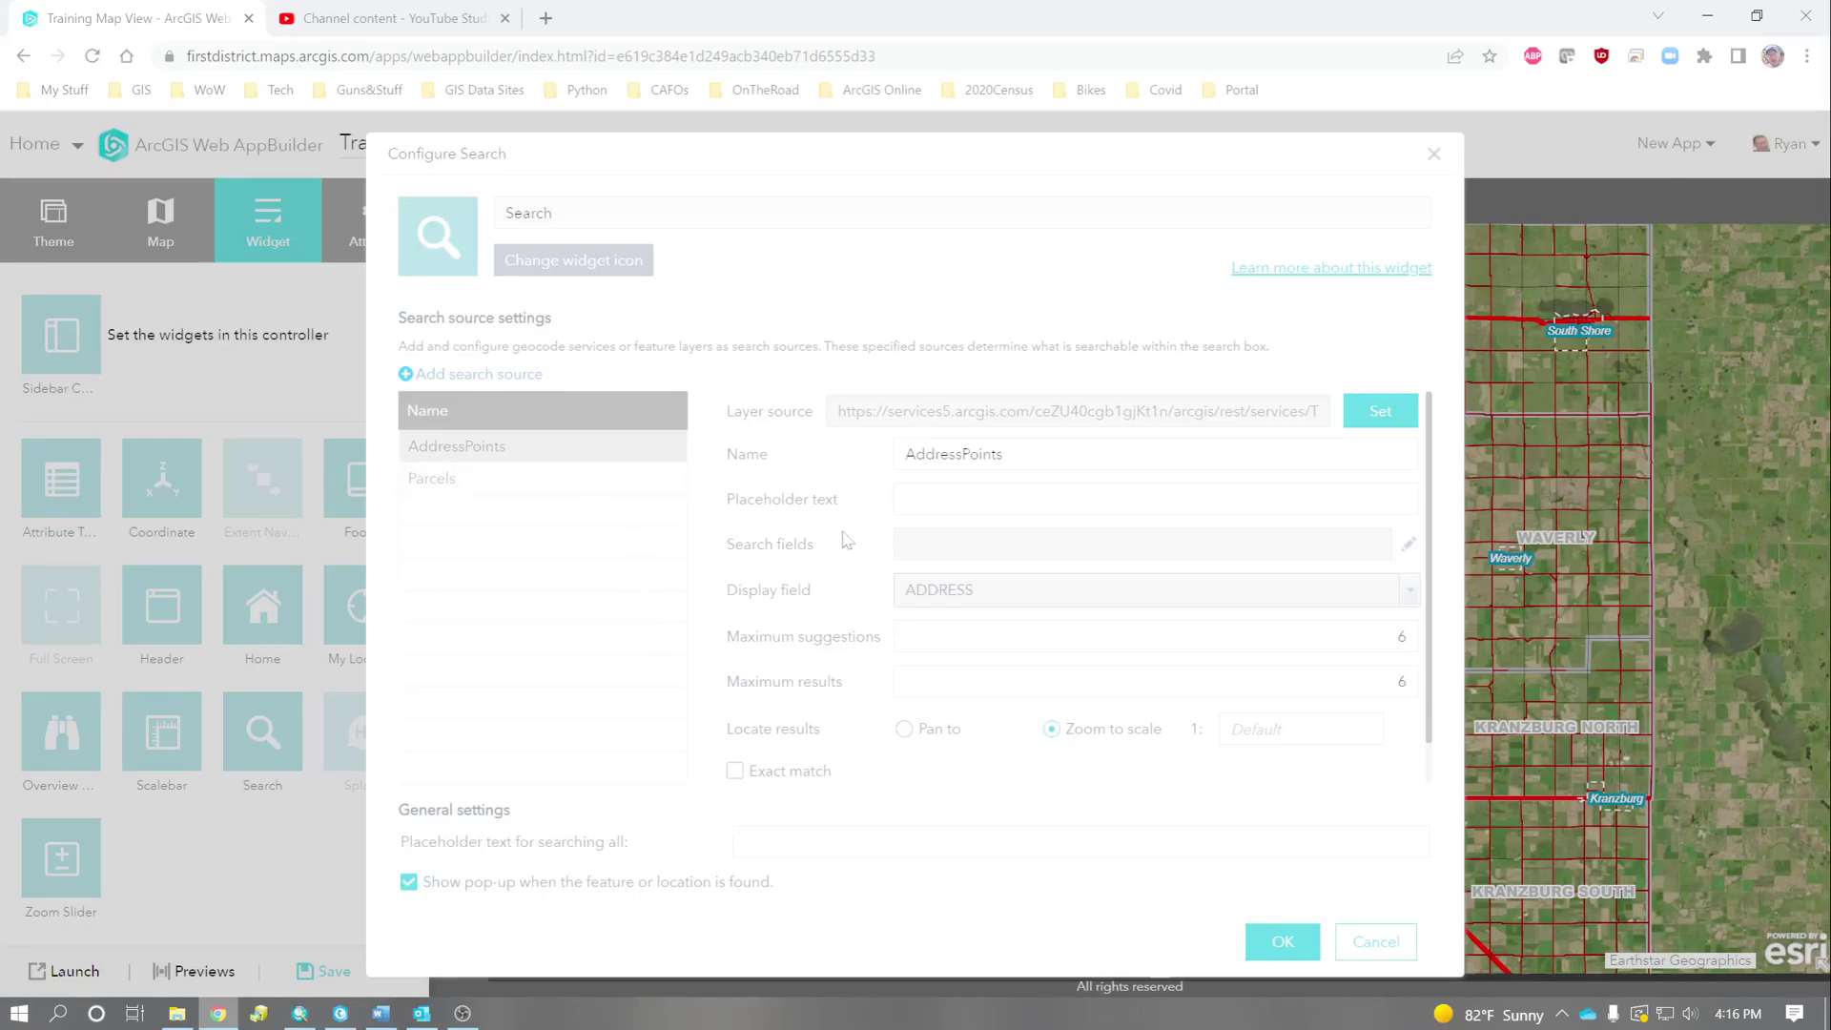
- Make the AddressPoints source search by the ADDRESS field
mouse_move(519, 460)
left_click(1408, 545)
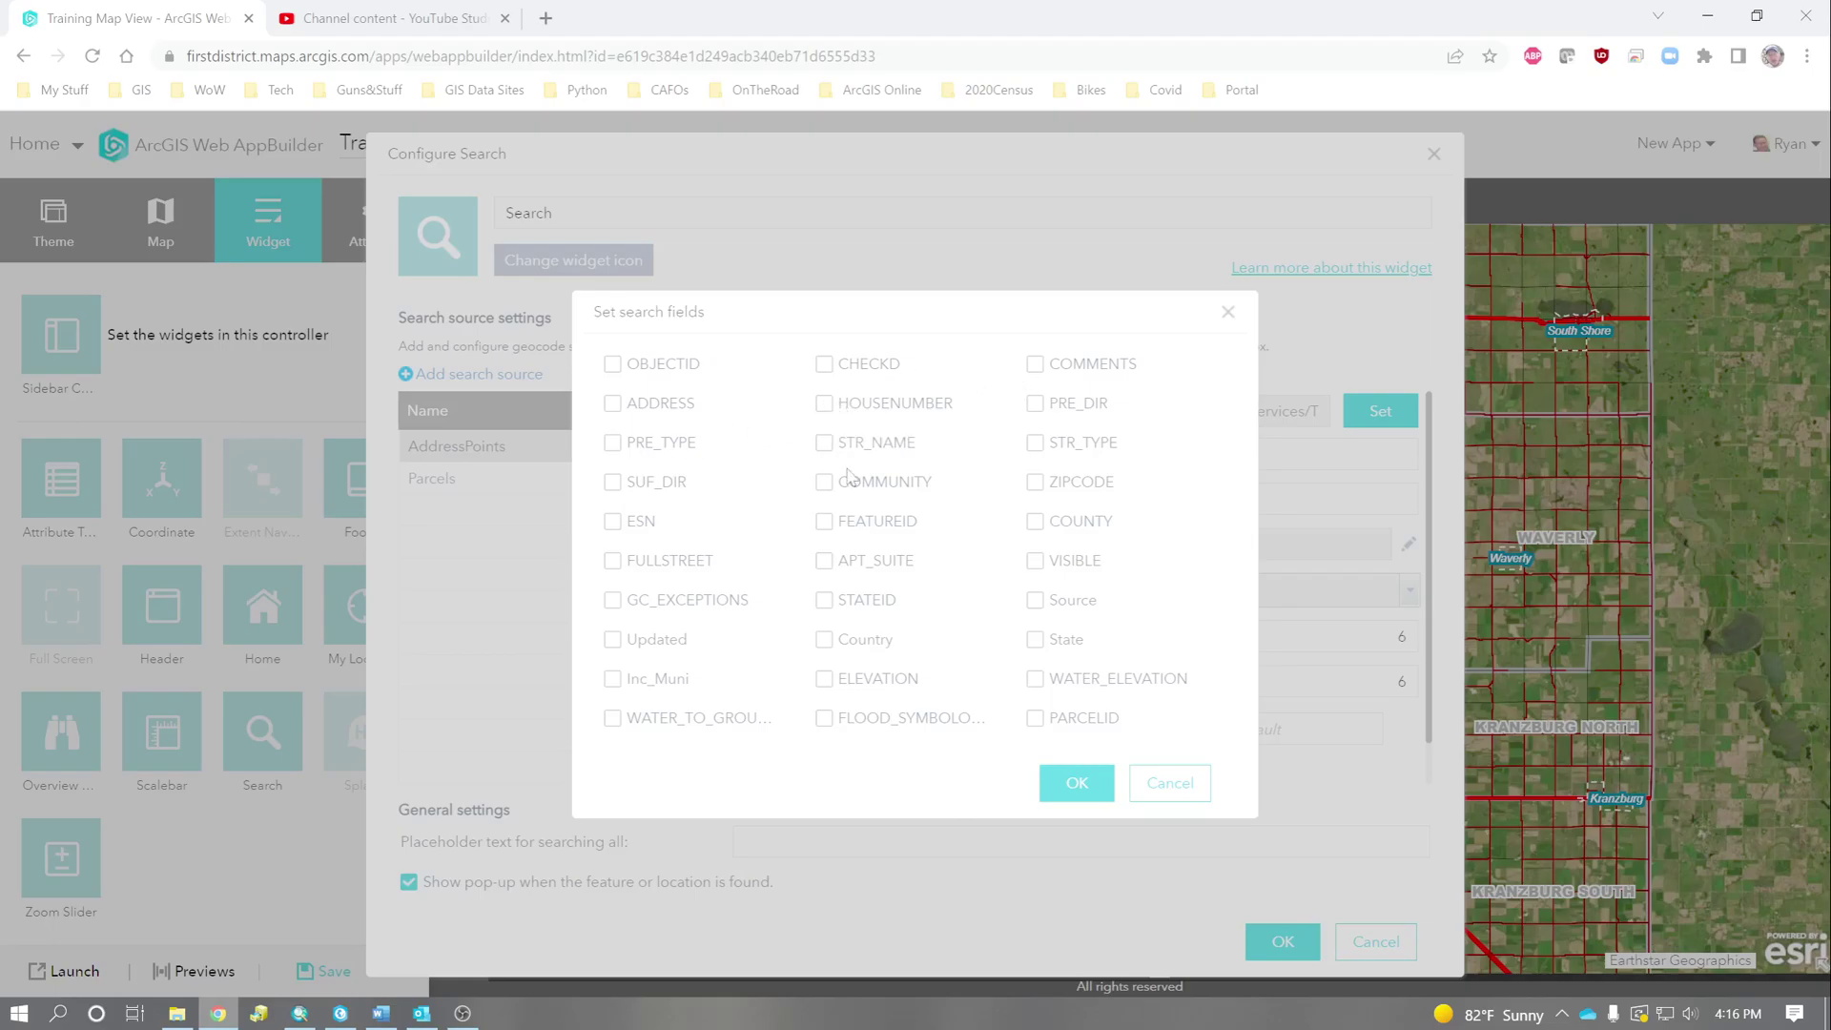
left_click(611, 404)
left_click(1072, 790)
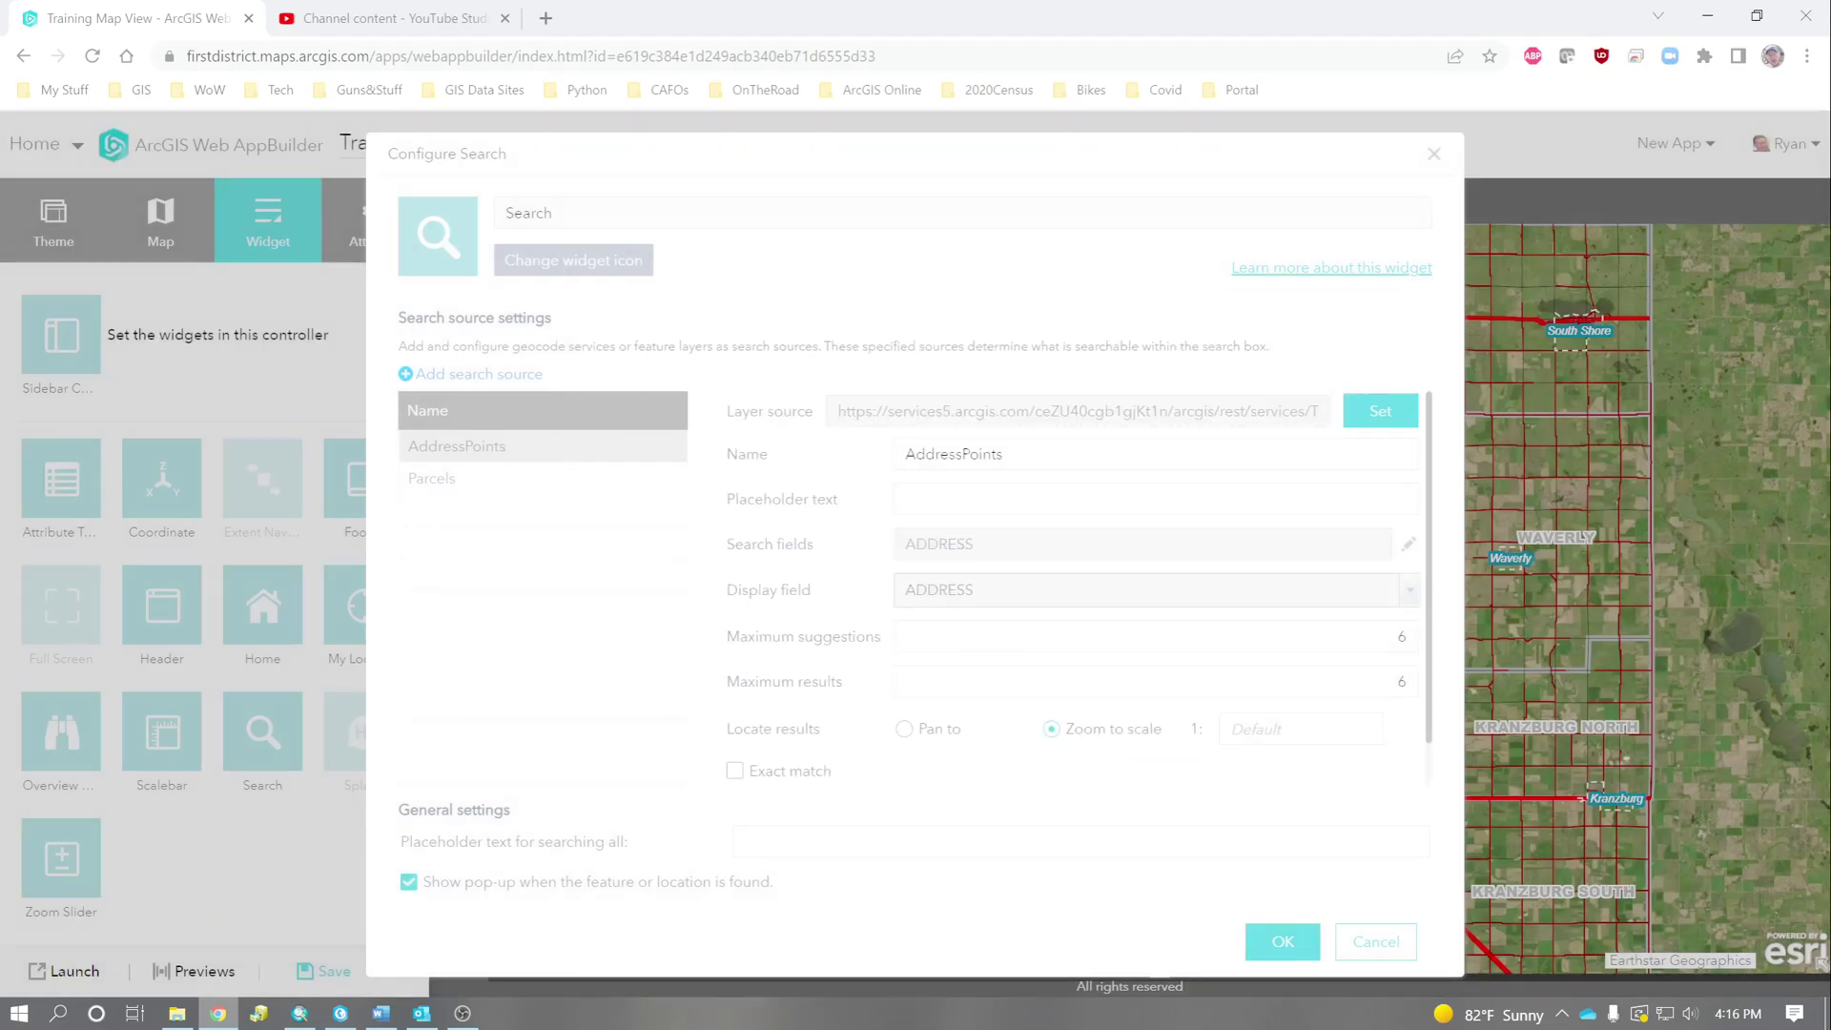
- Search Parcels by PARCEL_ID, OWNER1, OWNER2, PROPERTY_A and MAILING_ADDRESS, then save the Search settings
left_click(494, 479)
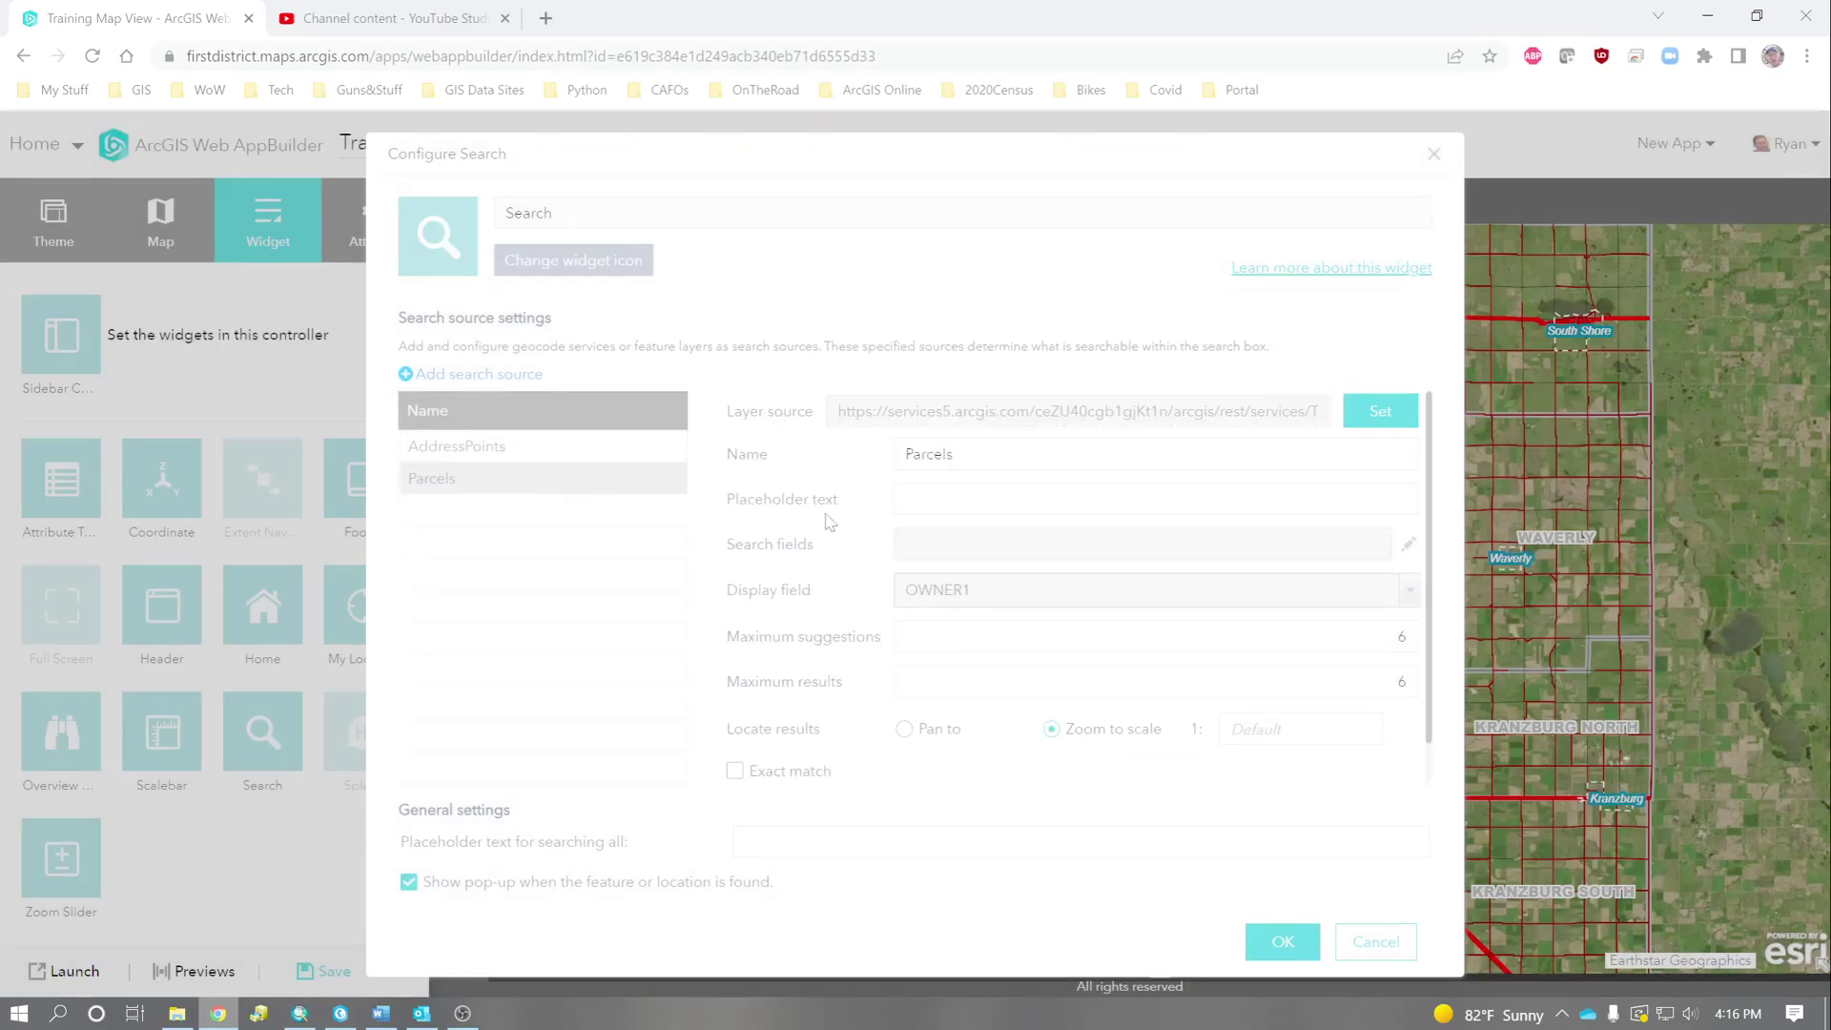
left_click(1409, 548)
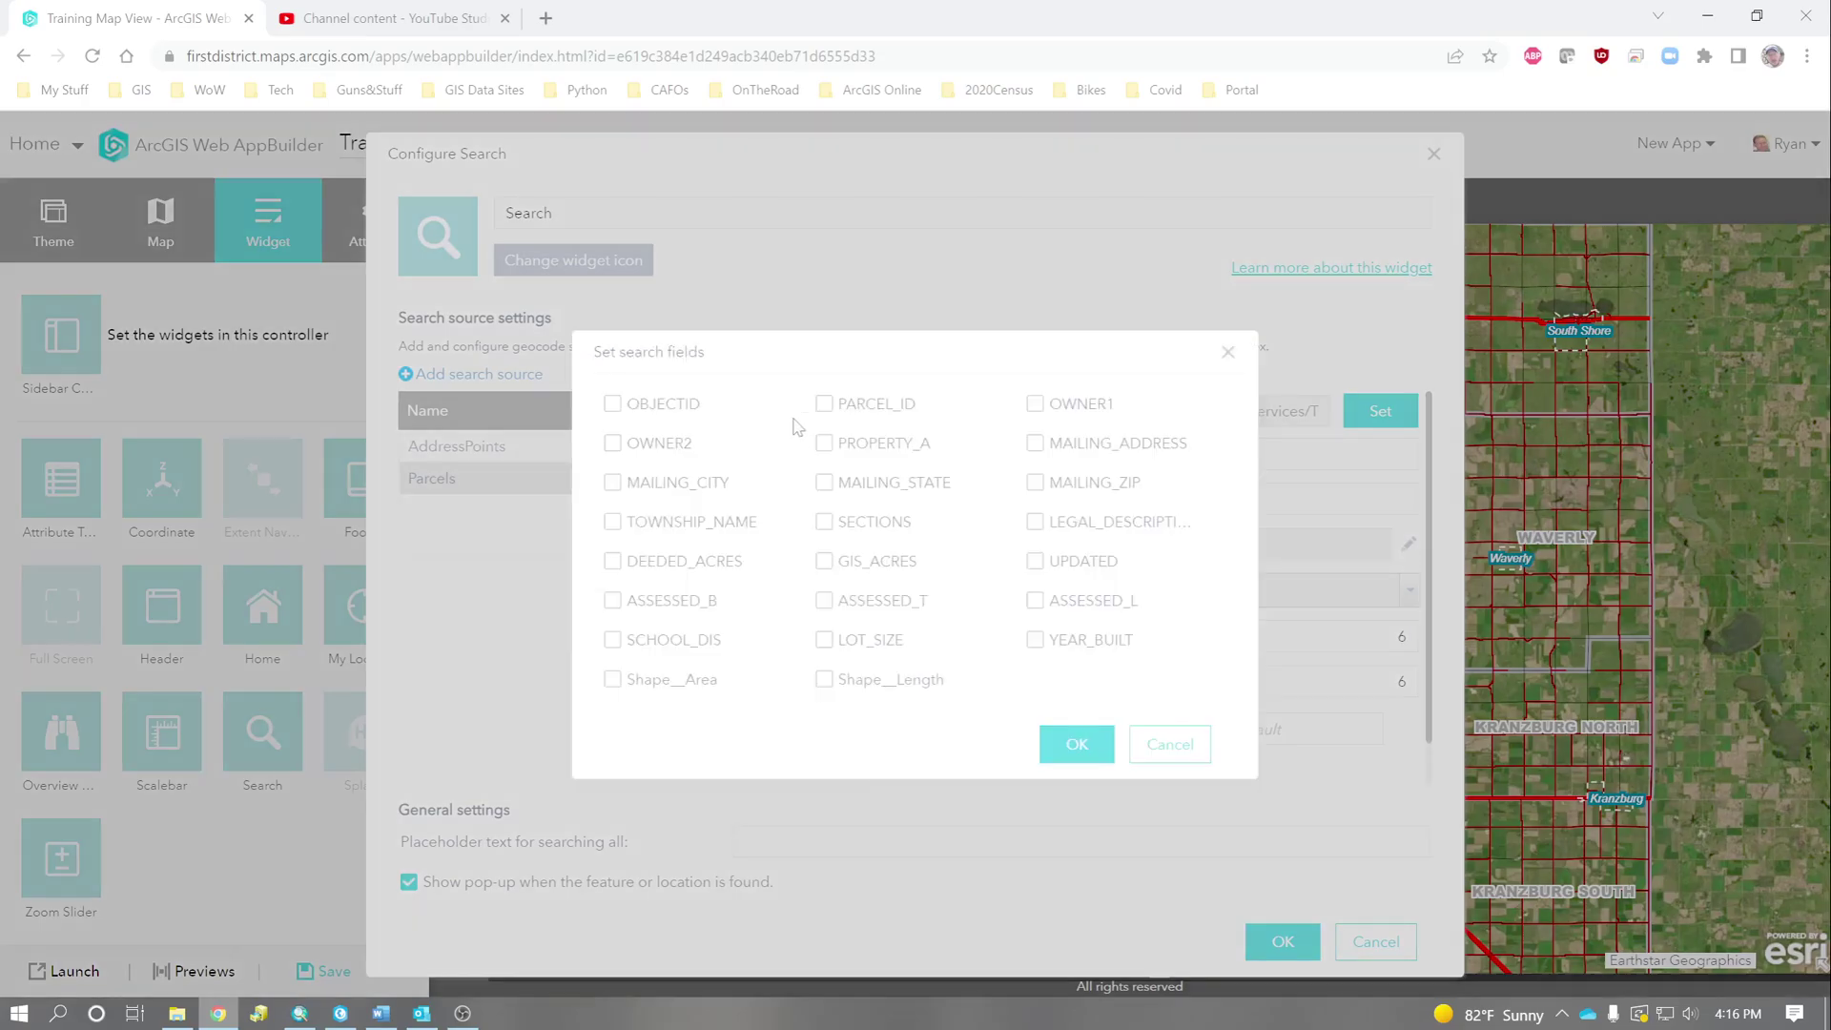
left_click(826, 408)
left_click(1035, 407)
left_click(613, 445)
left_click(824, 444)
left_click(1034, 445)
left_click(1061, 745)
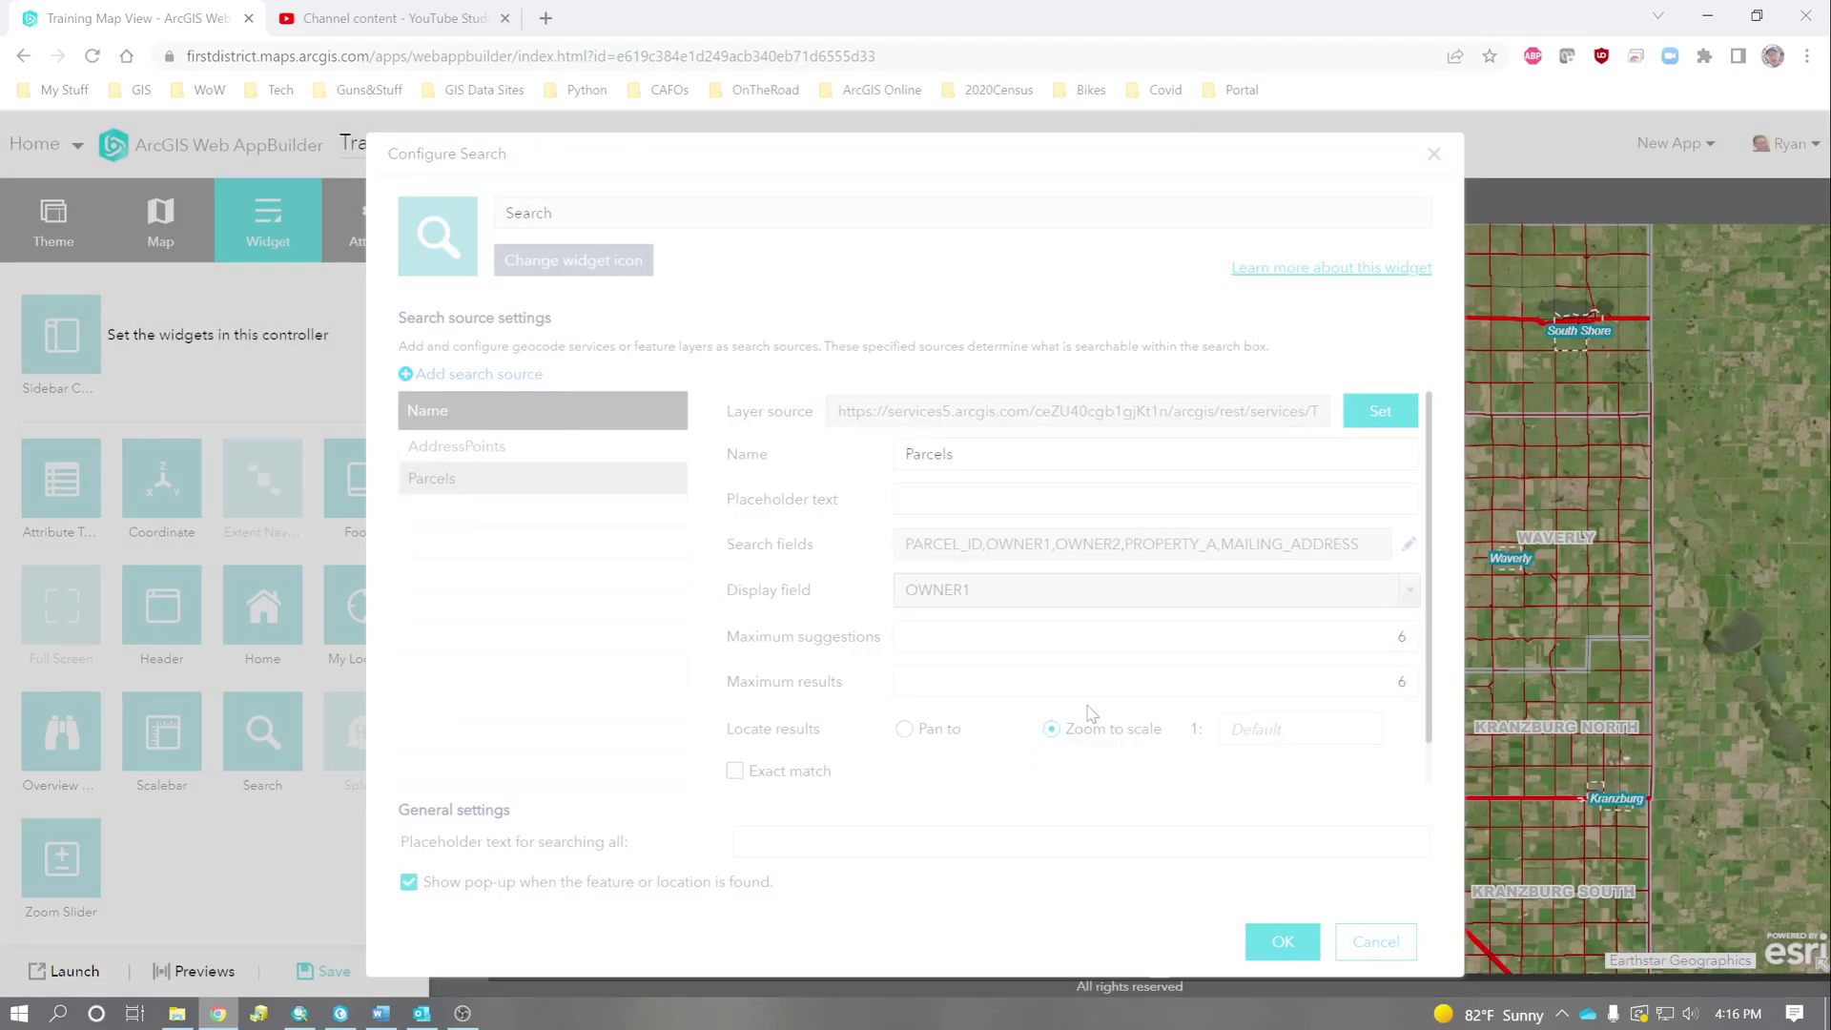
left_click(1283, 941)
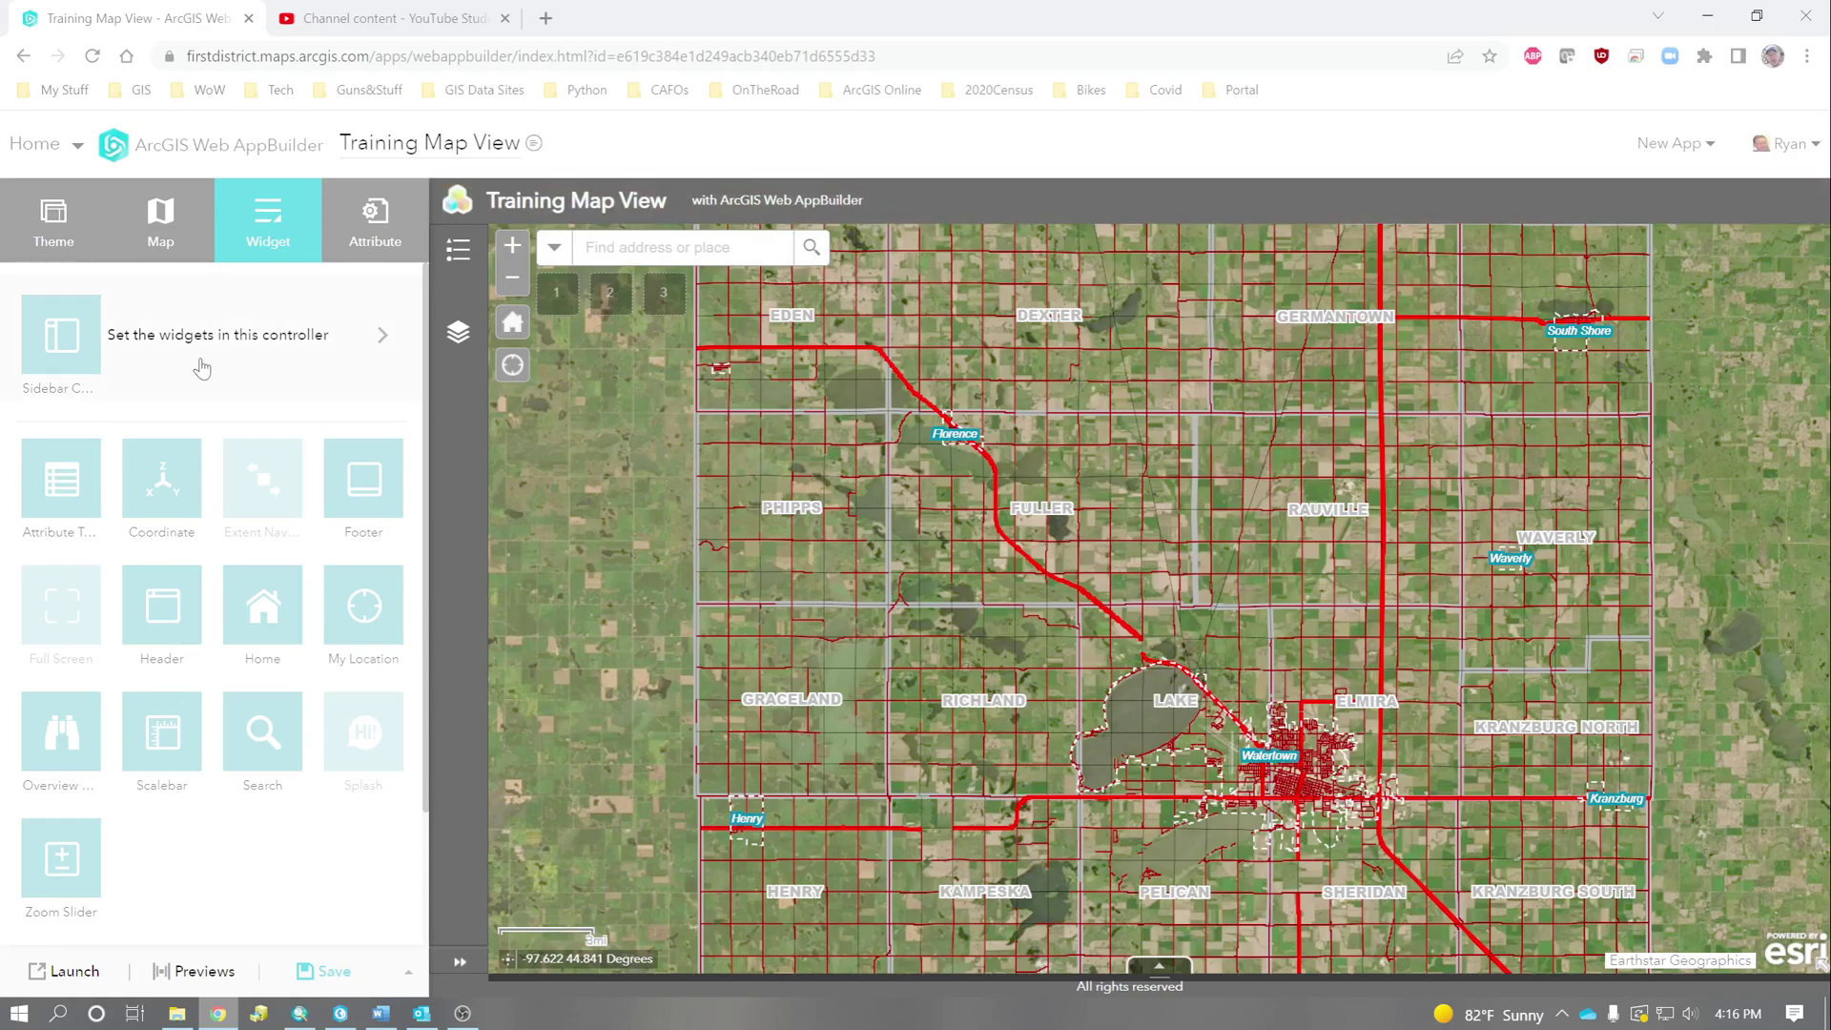
- Add the Smart Editor widget to the sidebar controller
left_click(315, 334)
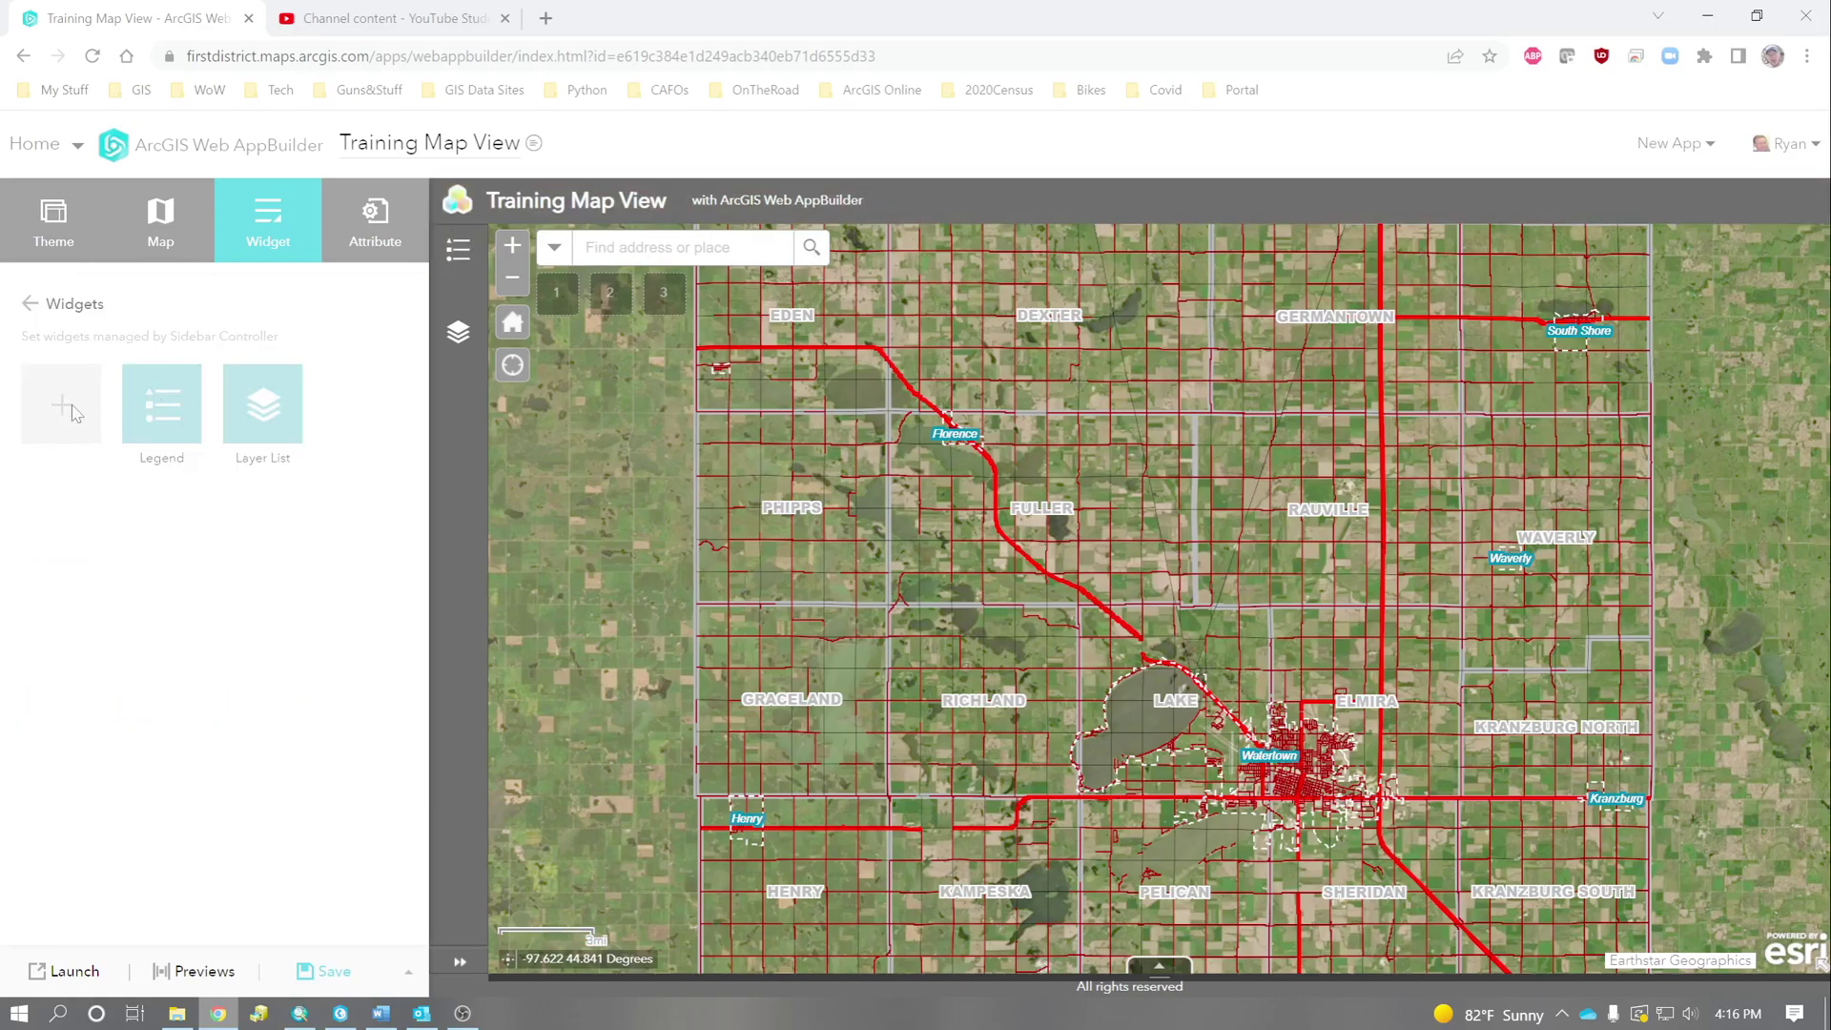
left_click(63, 405)
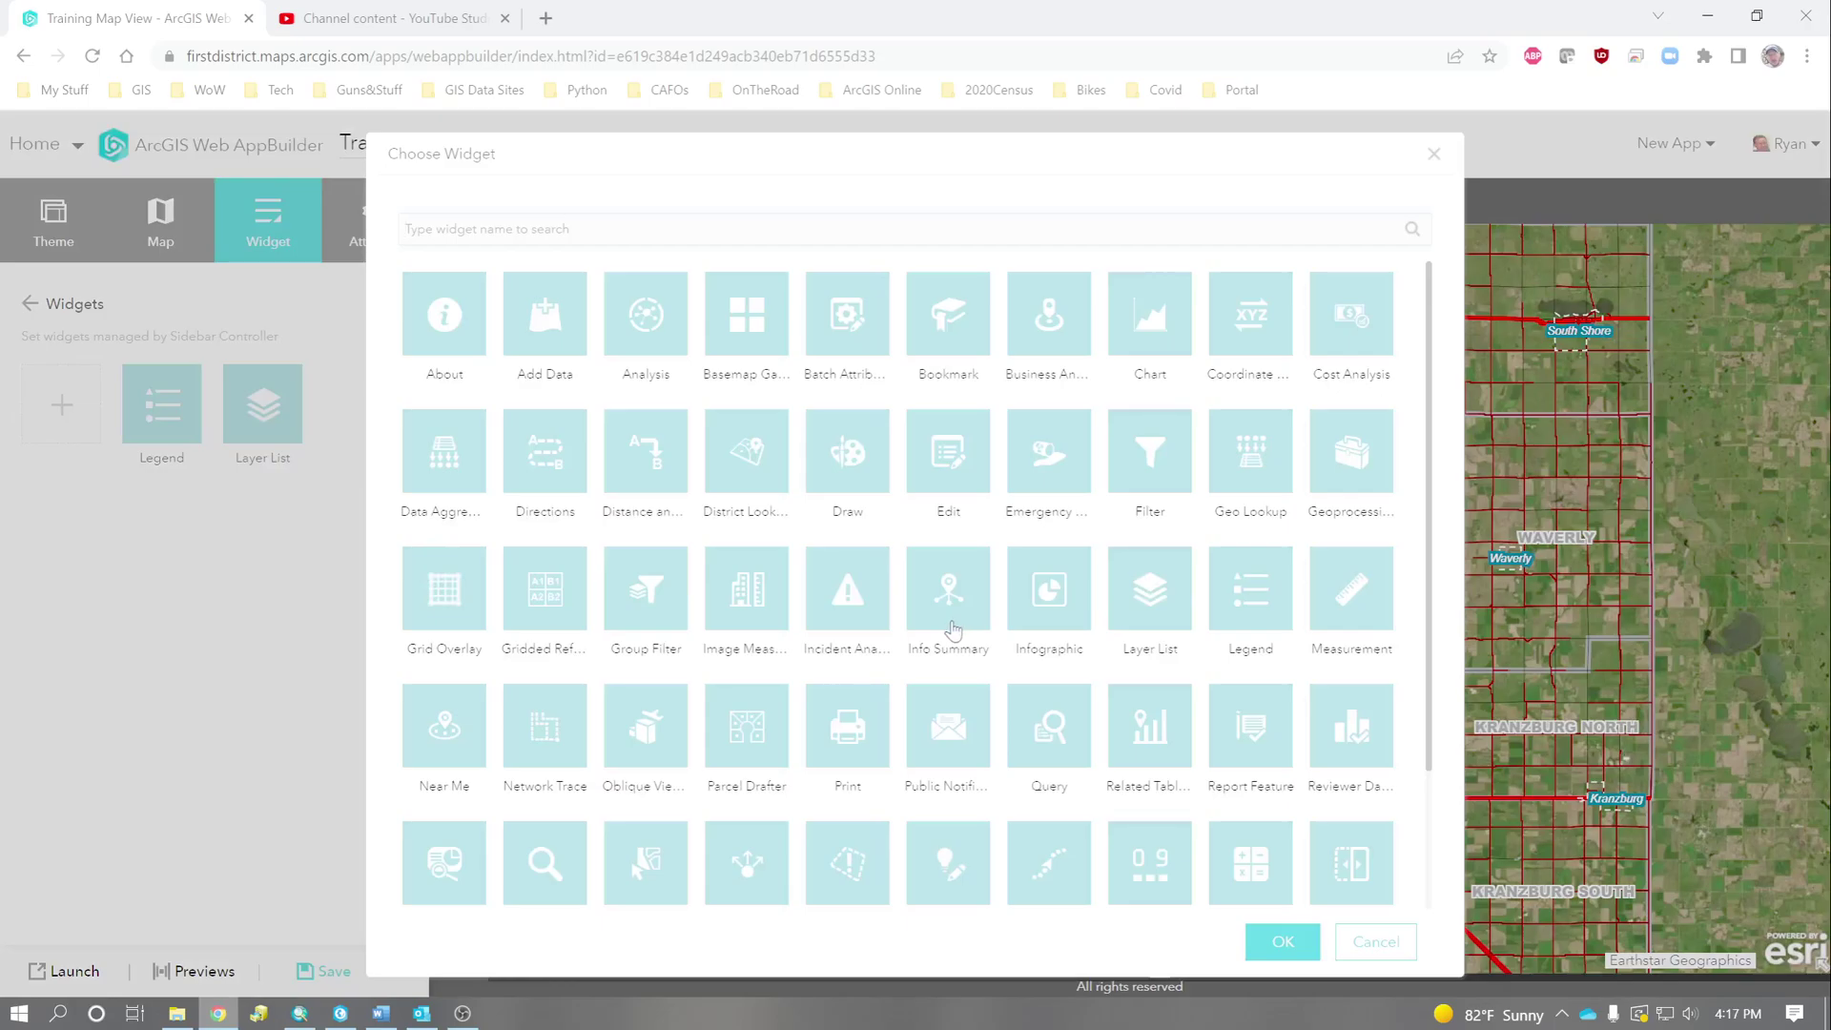
scroll(946, 629, "down", 2)
left_click(942, 708)
left_click(1282, 941)
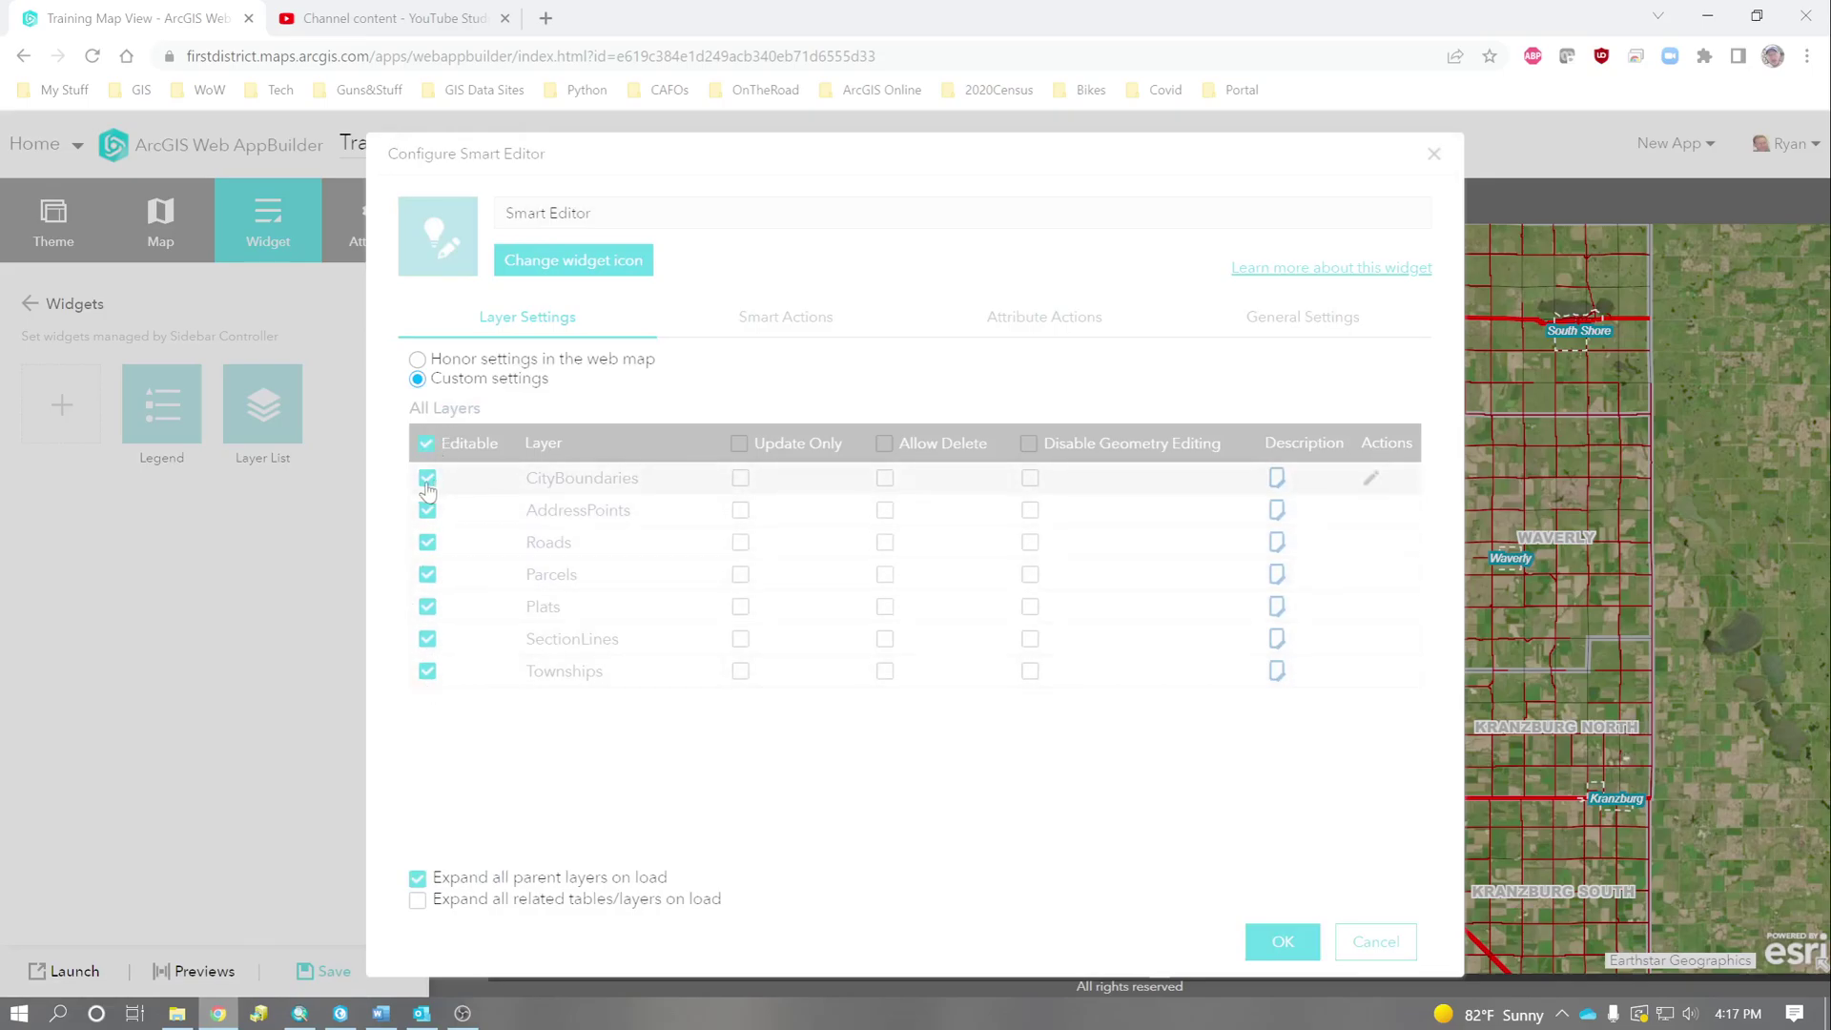
- Make CityBoundaries, Roads, Plats, SectionLines and Townships non-editable, allow deletes, and save
left_click(427, 478)
left_click(428, 542)
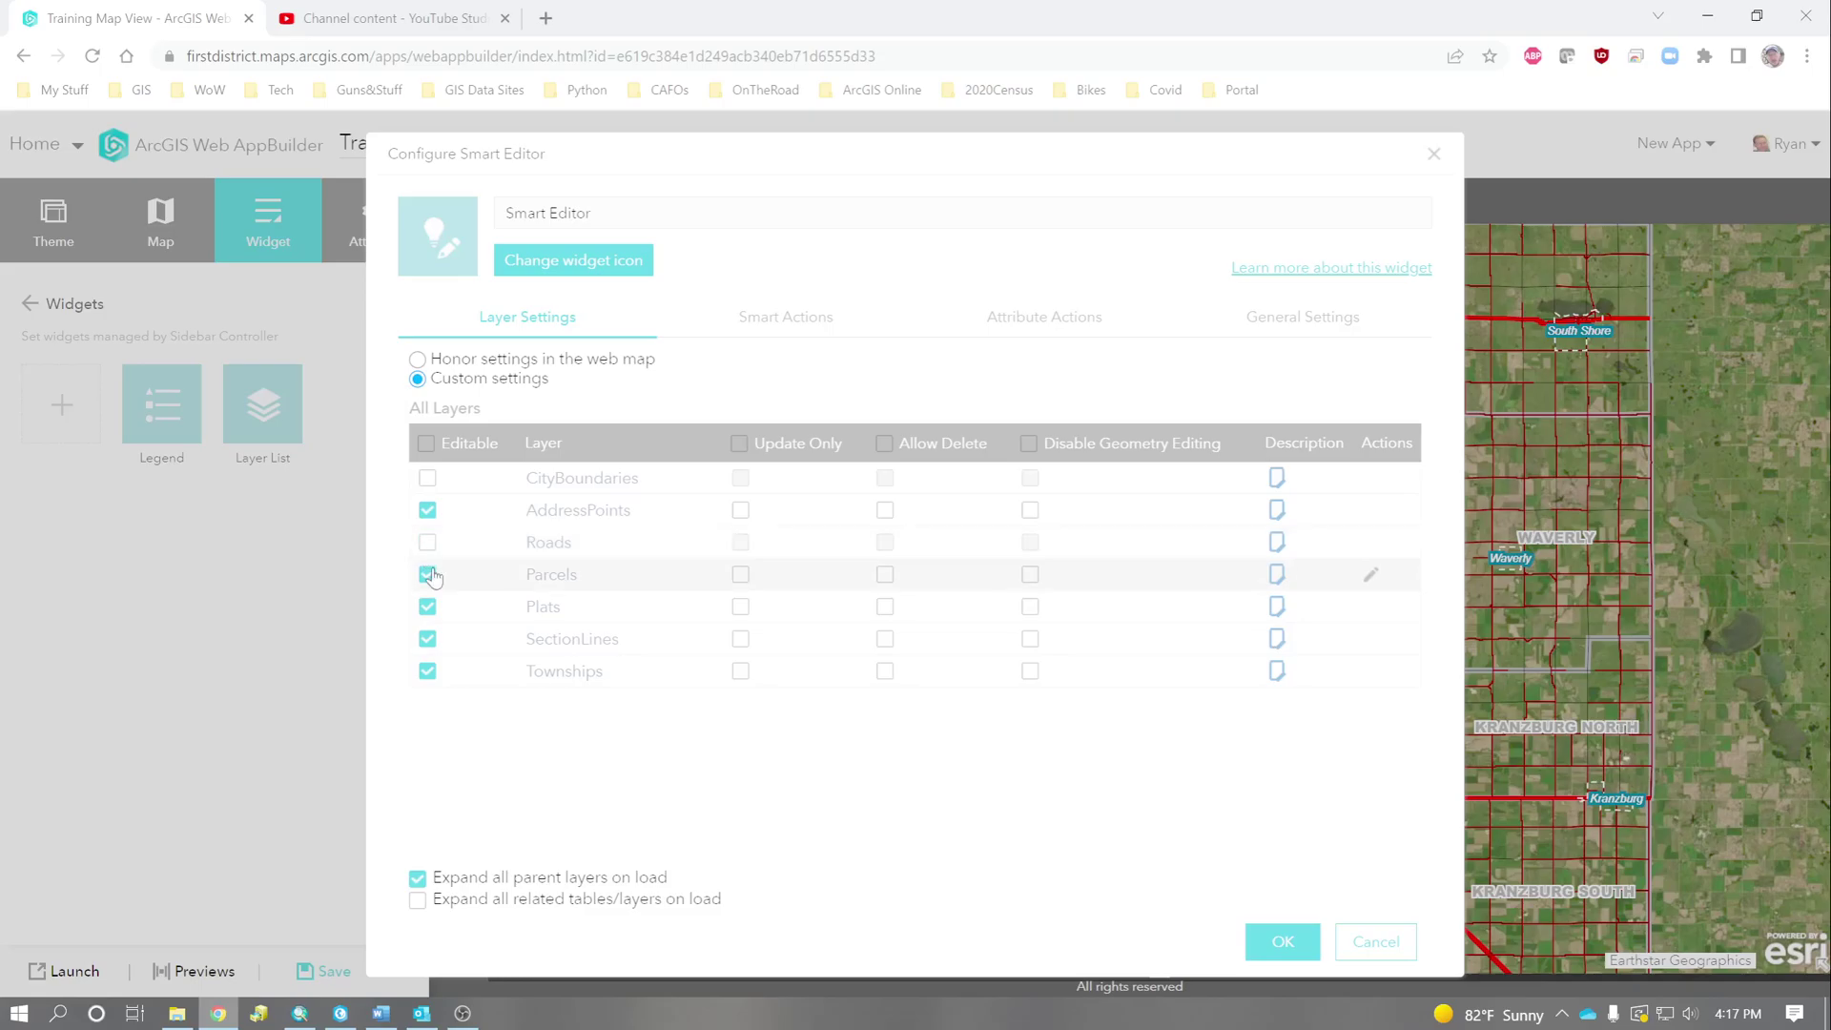
left_click(427, 606)
left_click(428, 639)
left_click(428, 670)
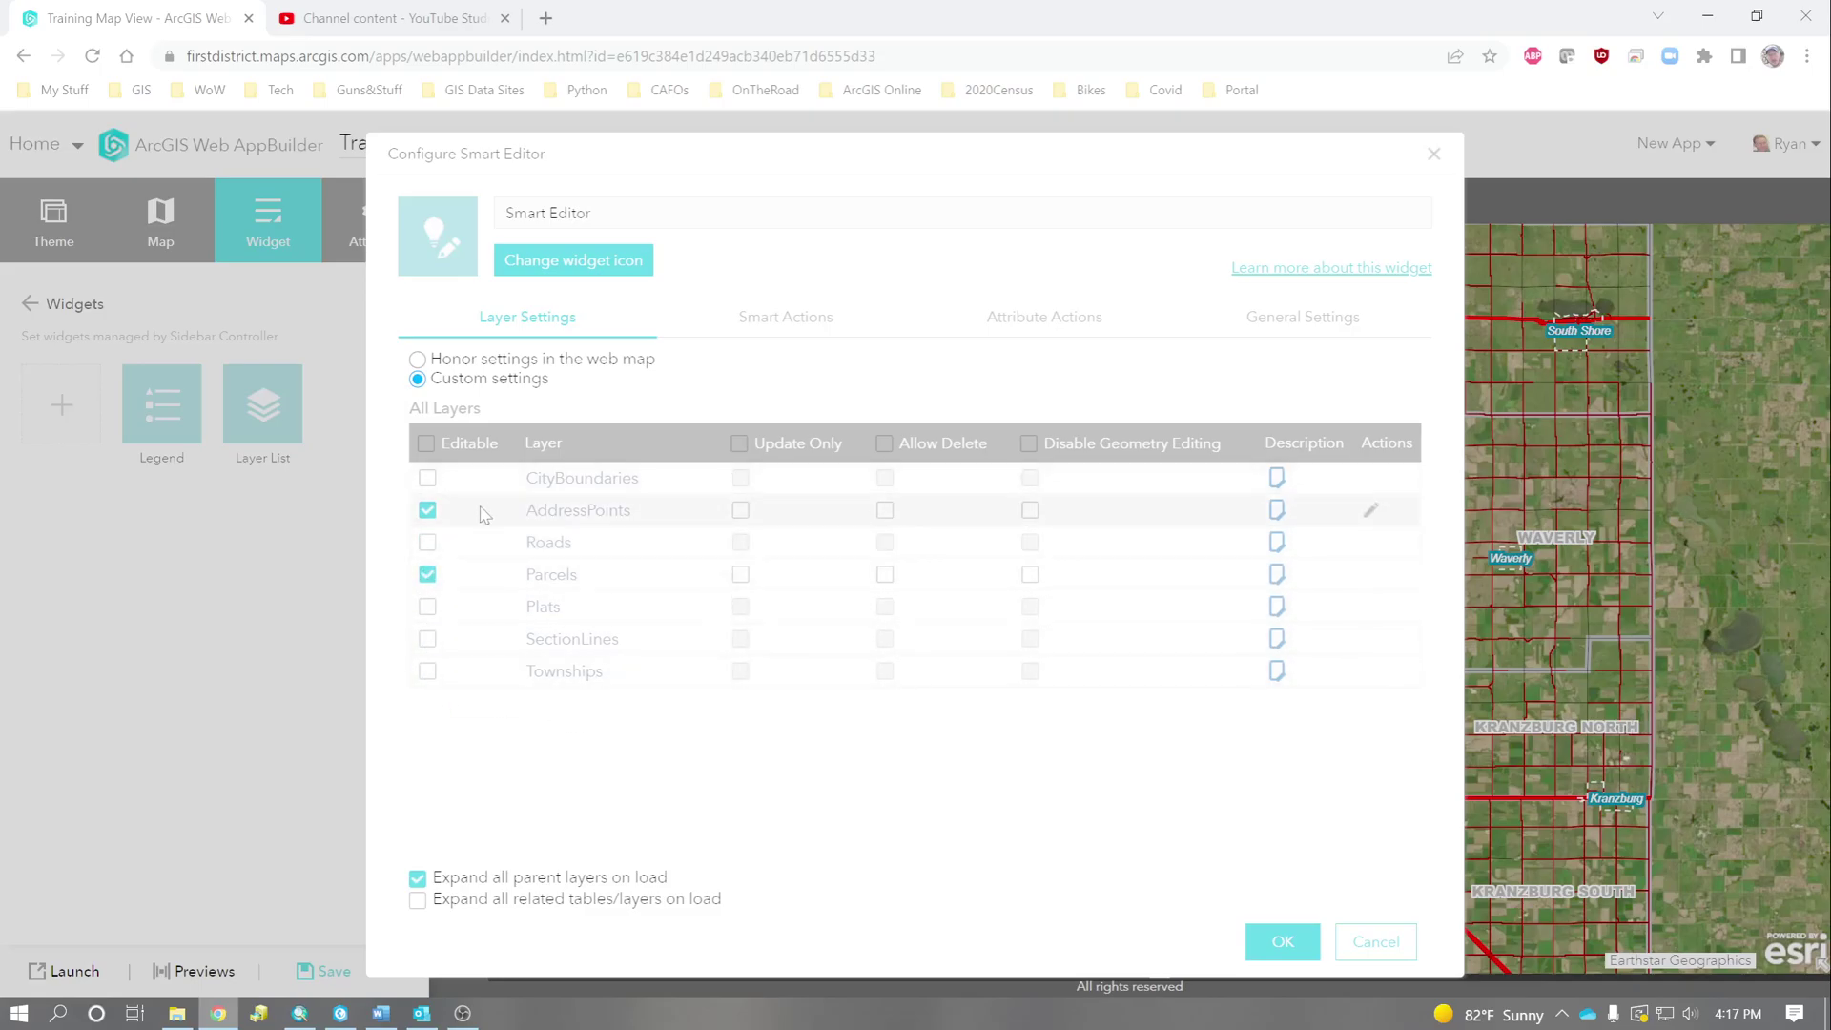
left_click(884, 442)
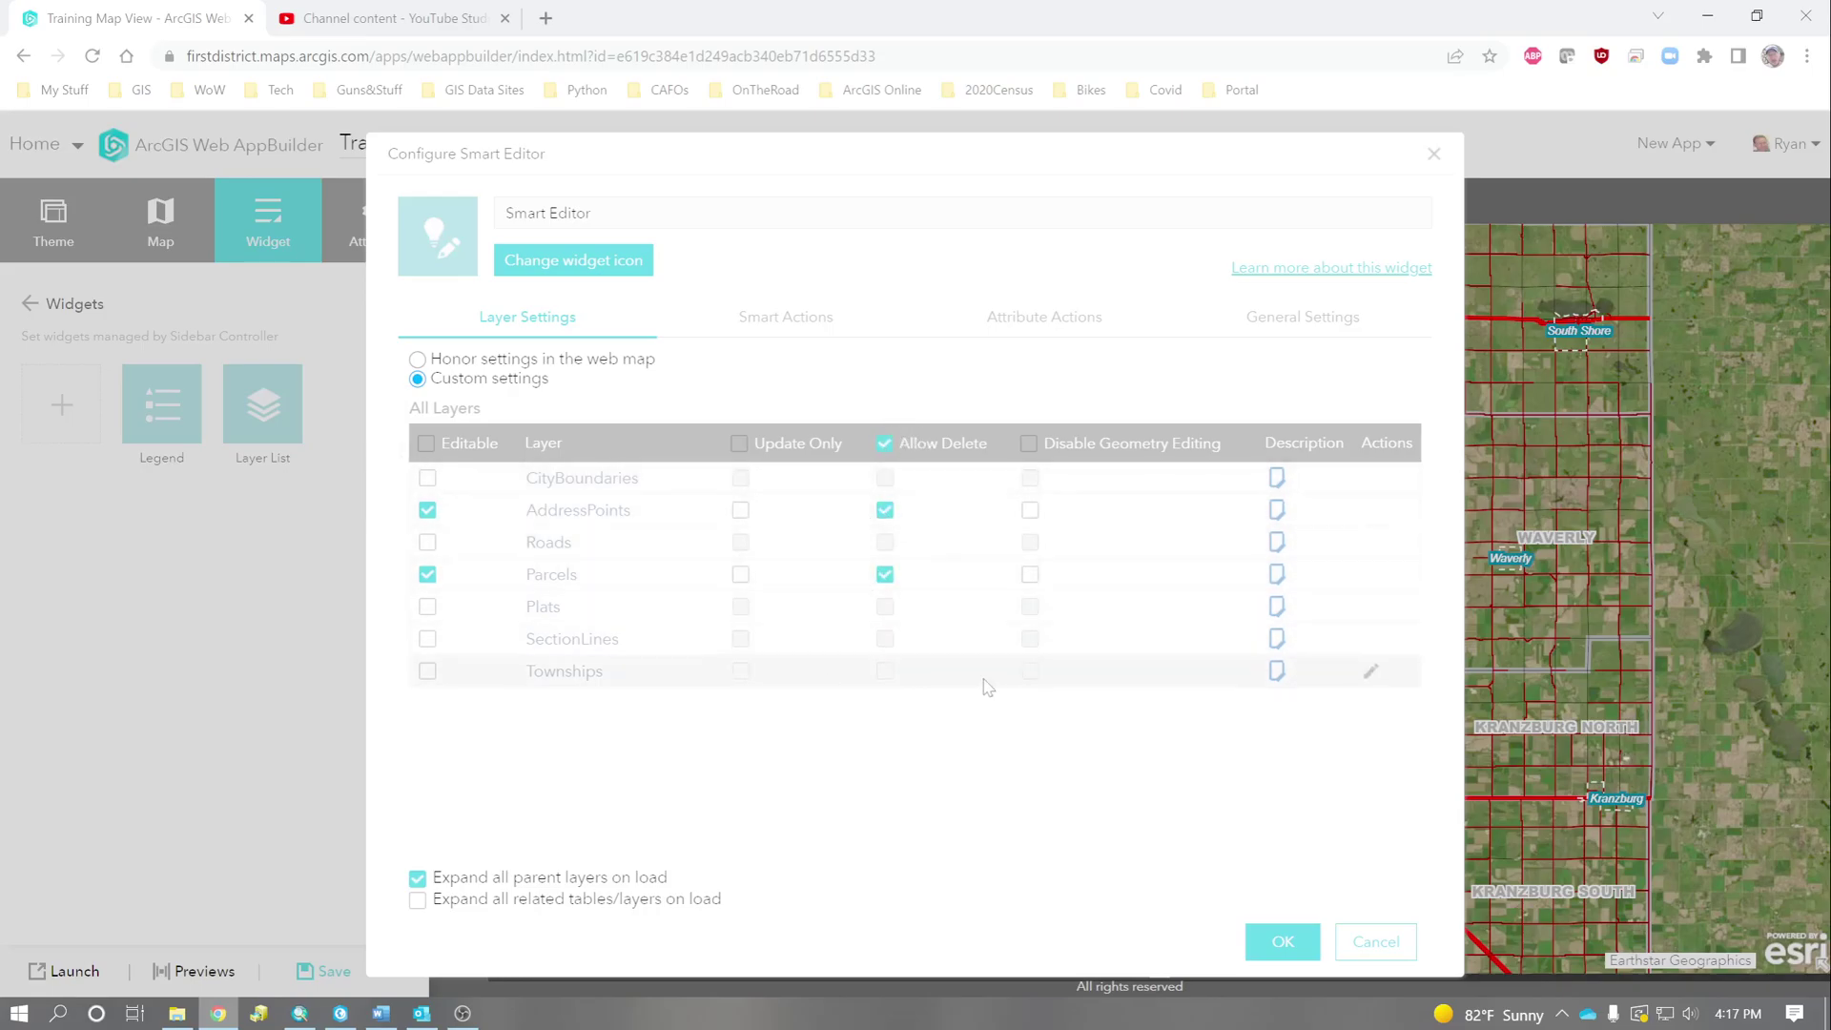
left_click(1283, 943)
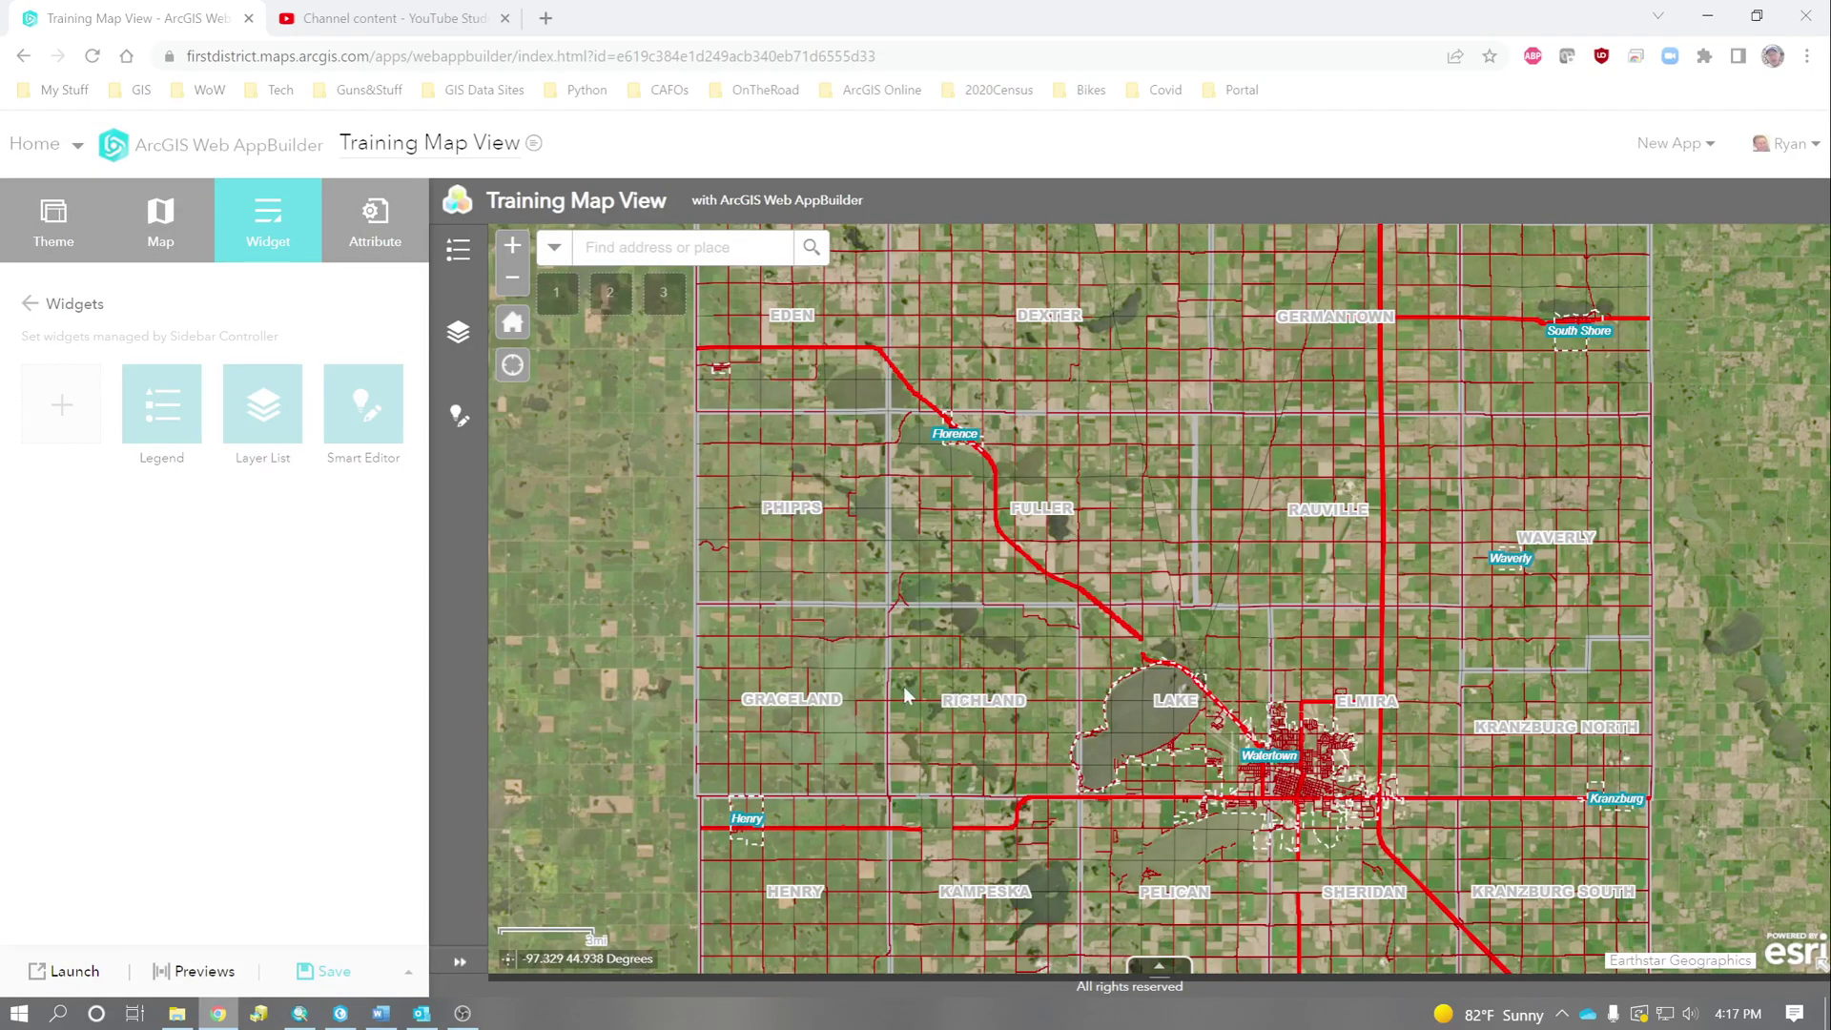
- Add a Measurement widget with Feet (US) as length unit and measure graphics as a layer
left_click(37, 315)
scroll(143, 820, "down", 2)
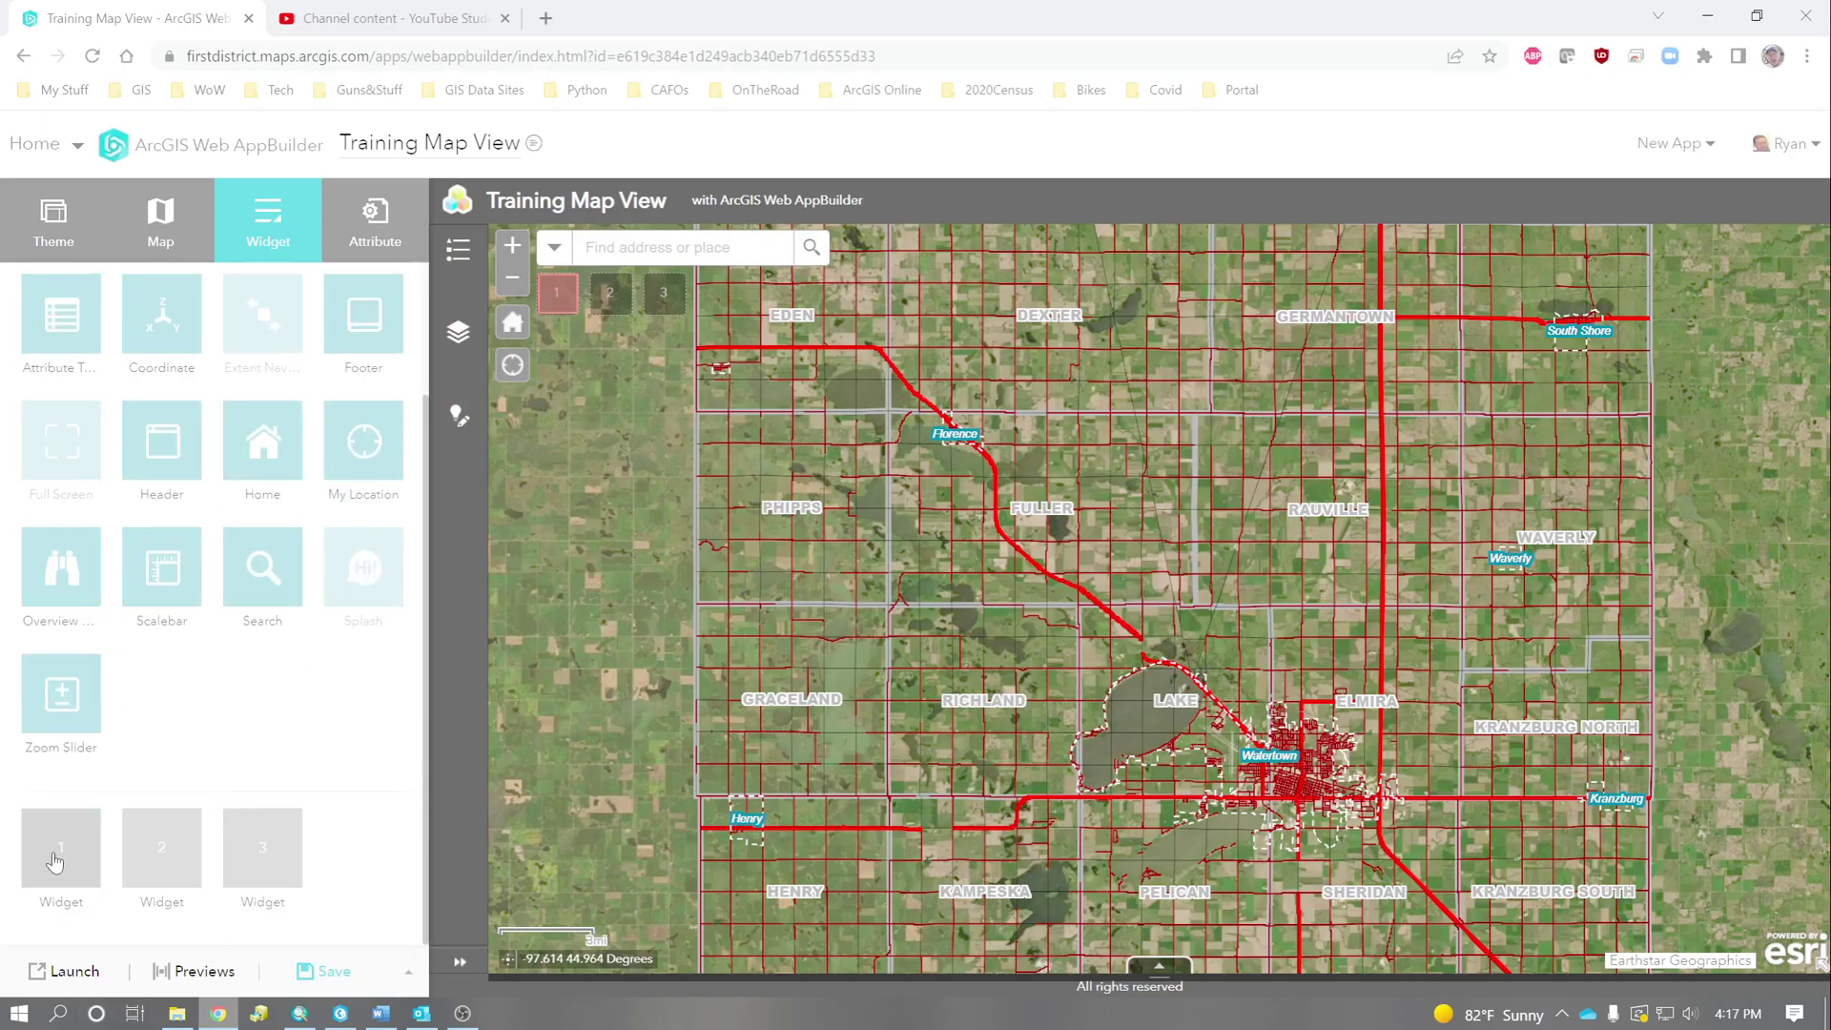
left_click(57, 849)
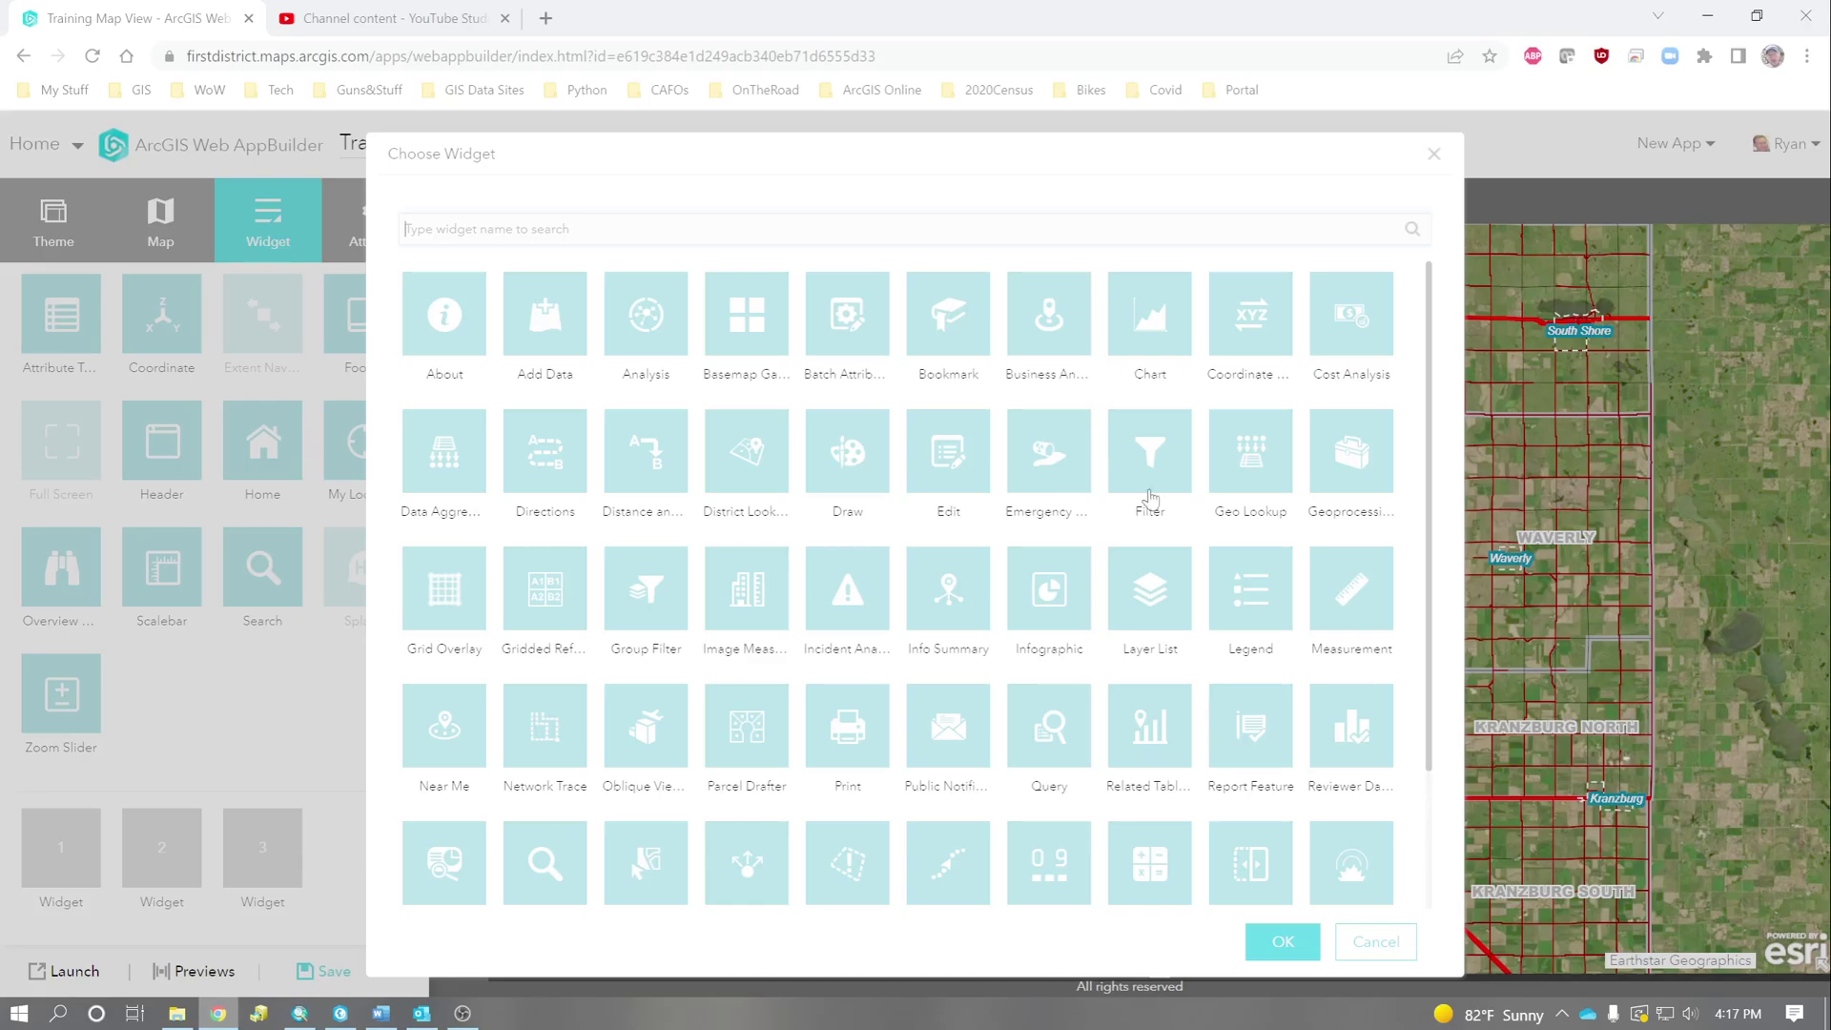
left_click(1368, 601)
left_click(1280, 944)
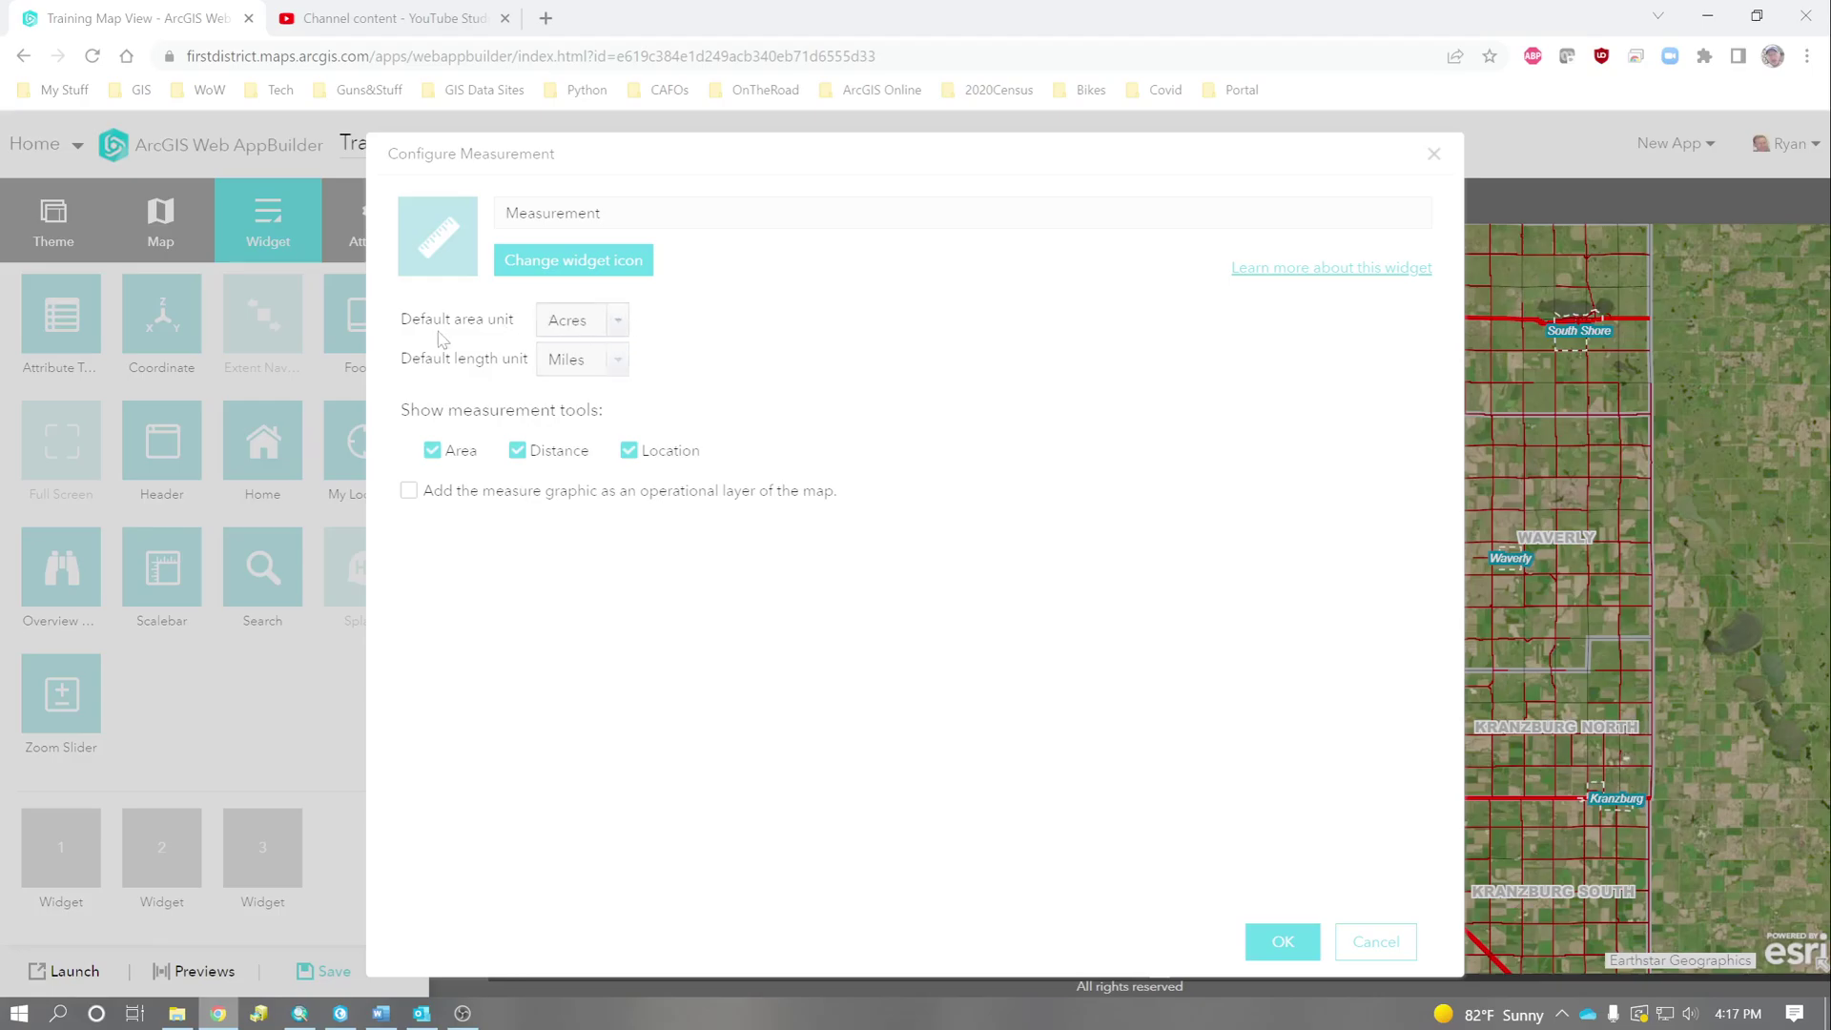
left_click(618, 361)
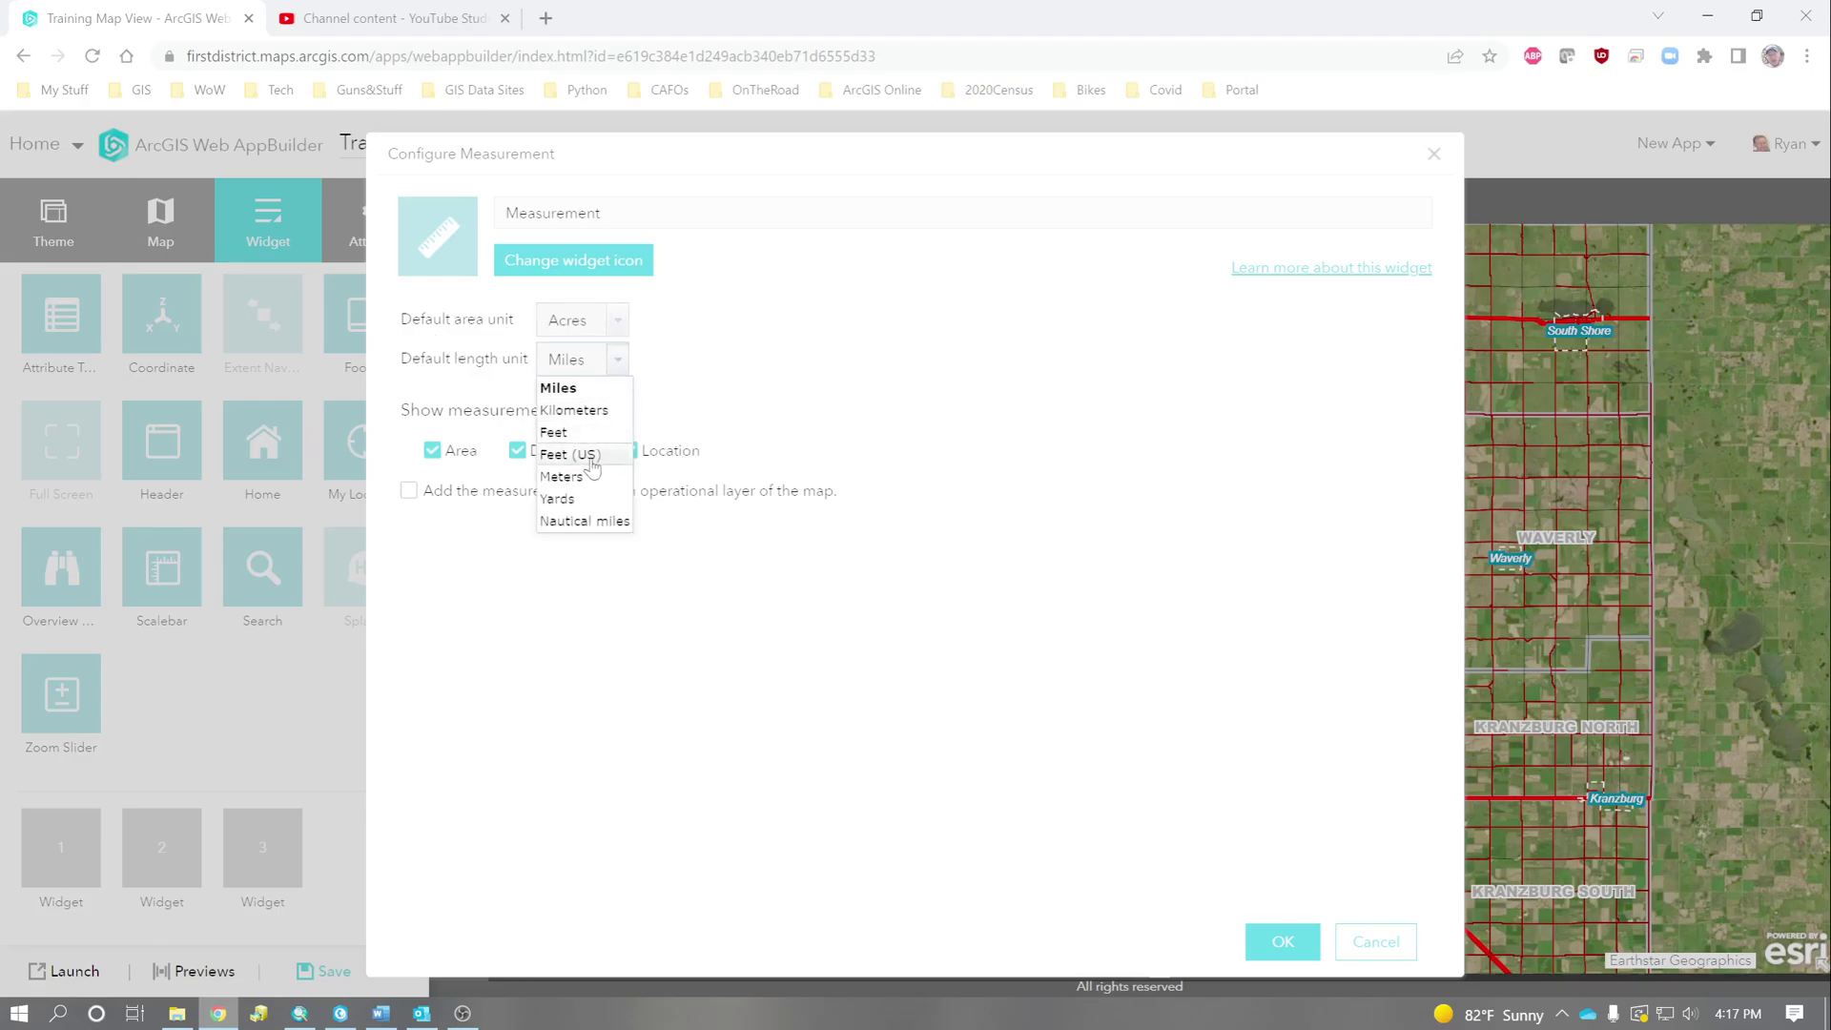
left_click(590, 457)
left_click(408, 490)
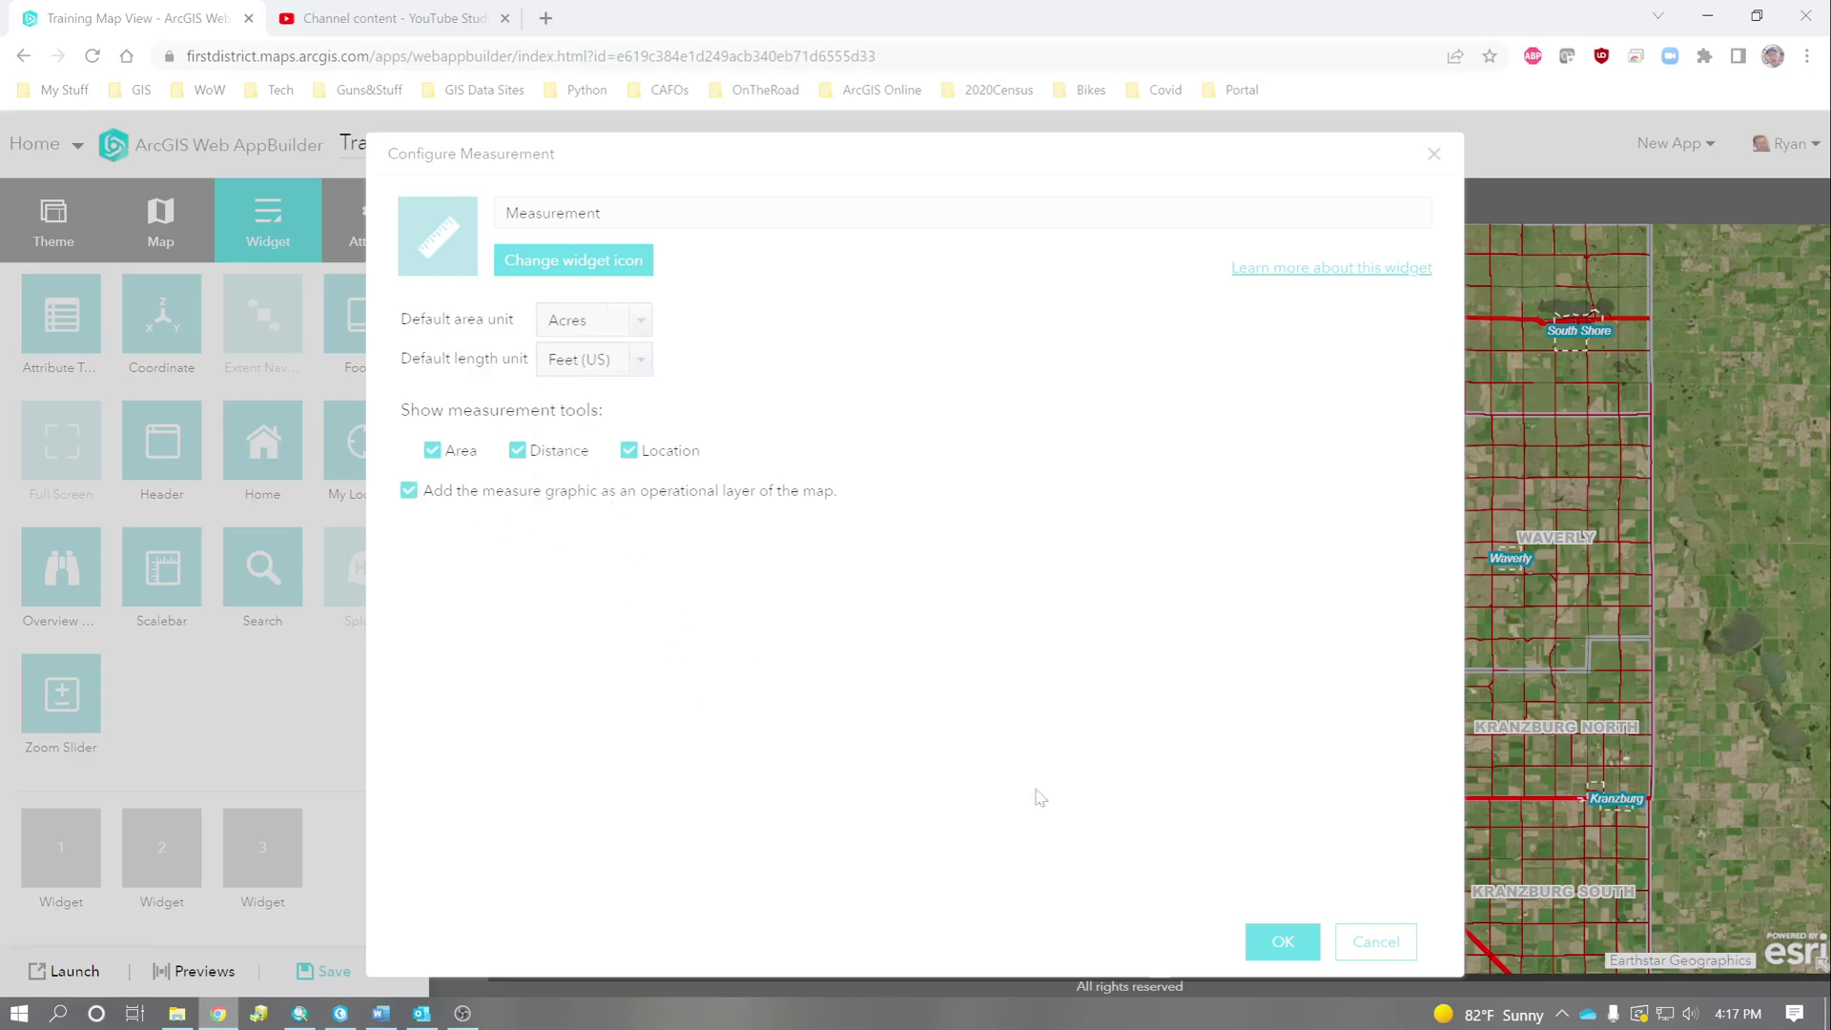
left_click(1310, 956)
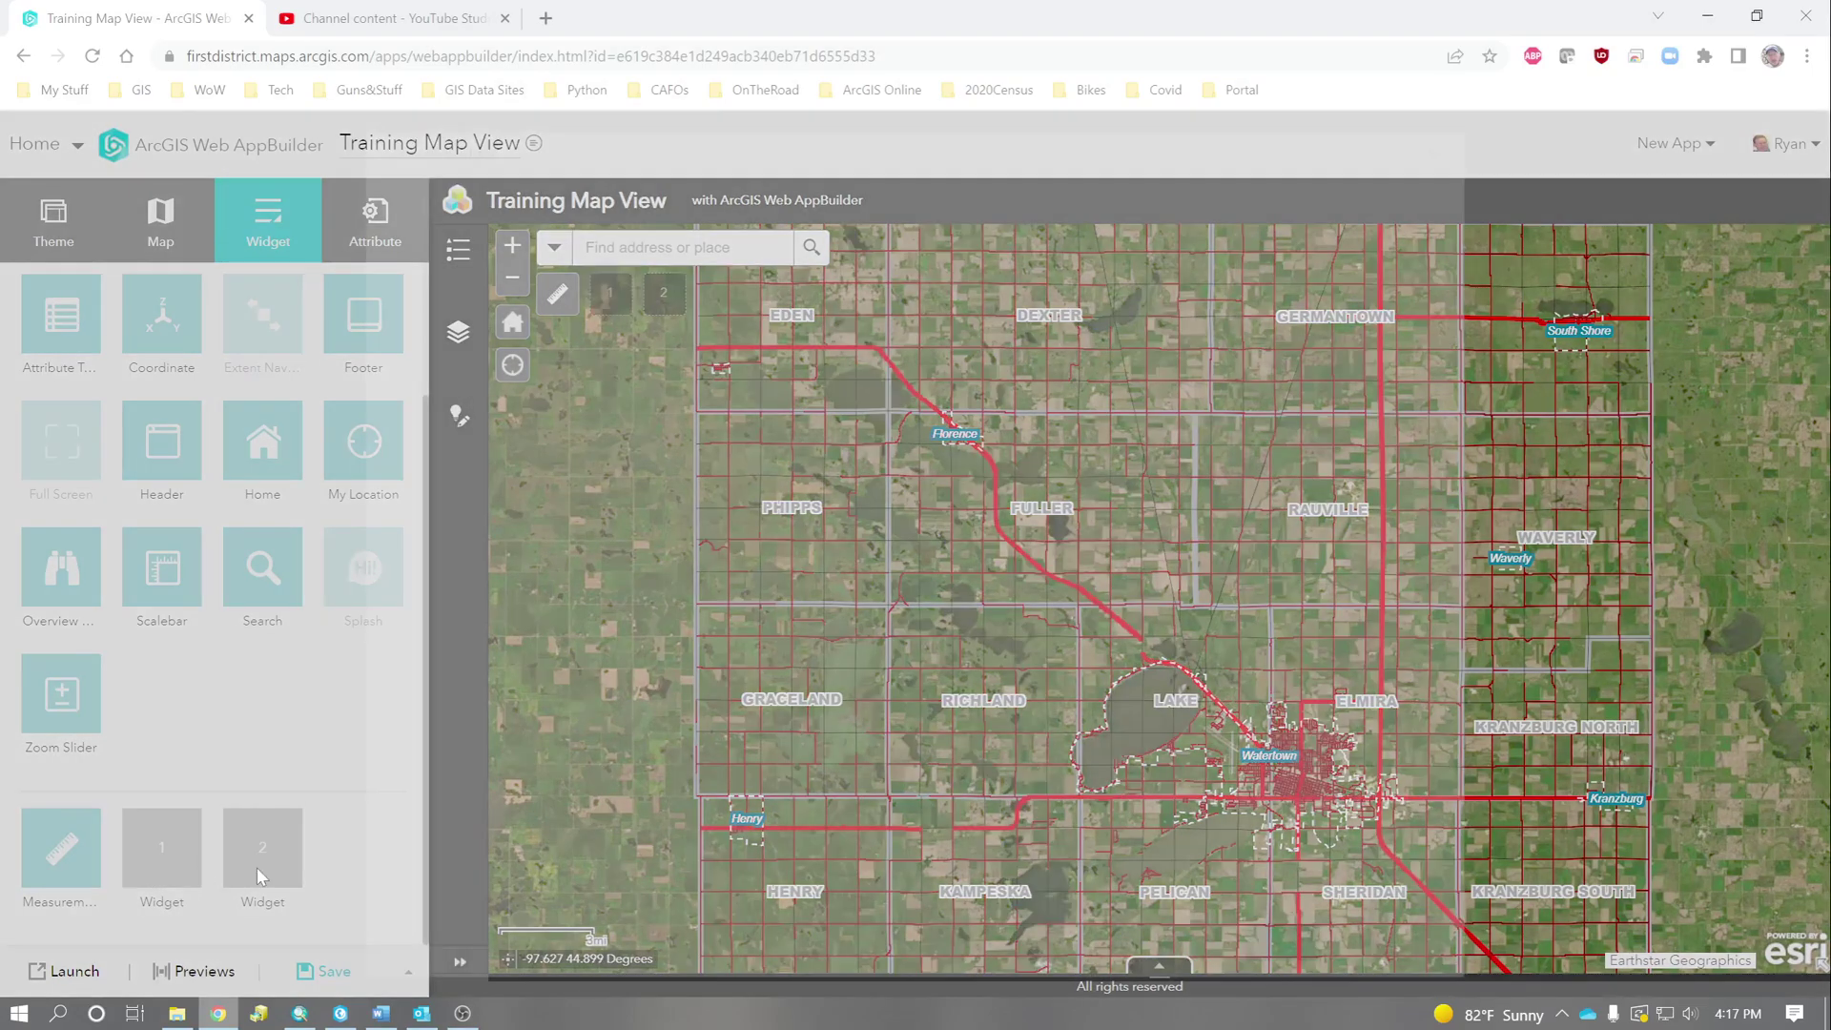
- Add a Print widget to the next slot with its default settings
left_click(255, 858)
left_click(841, 744)
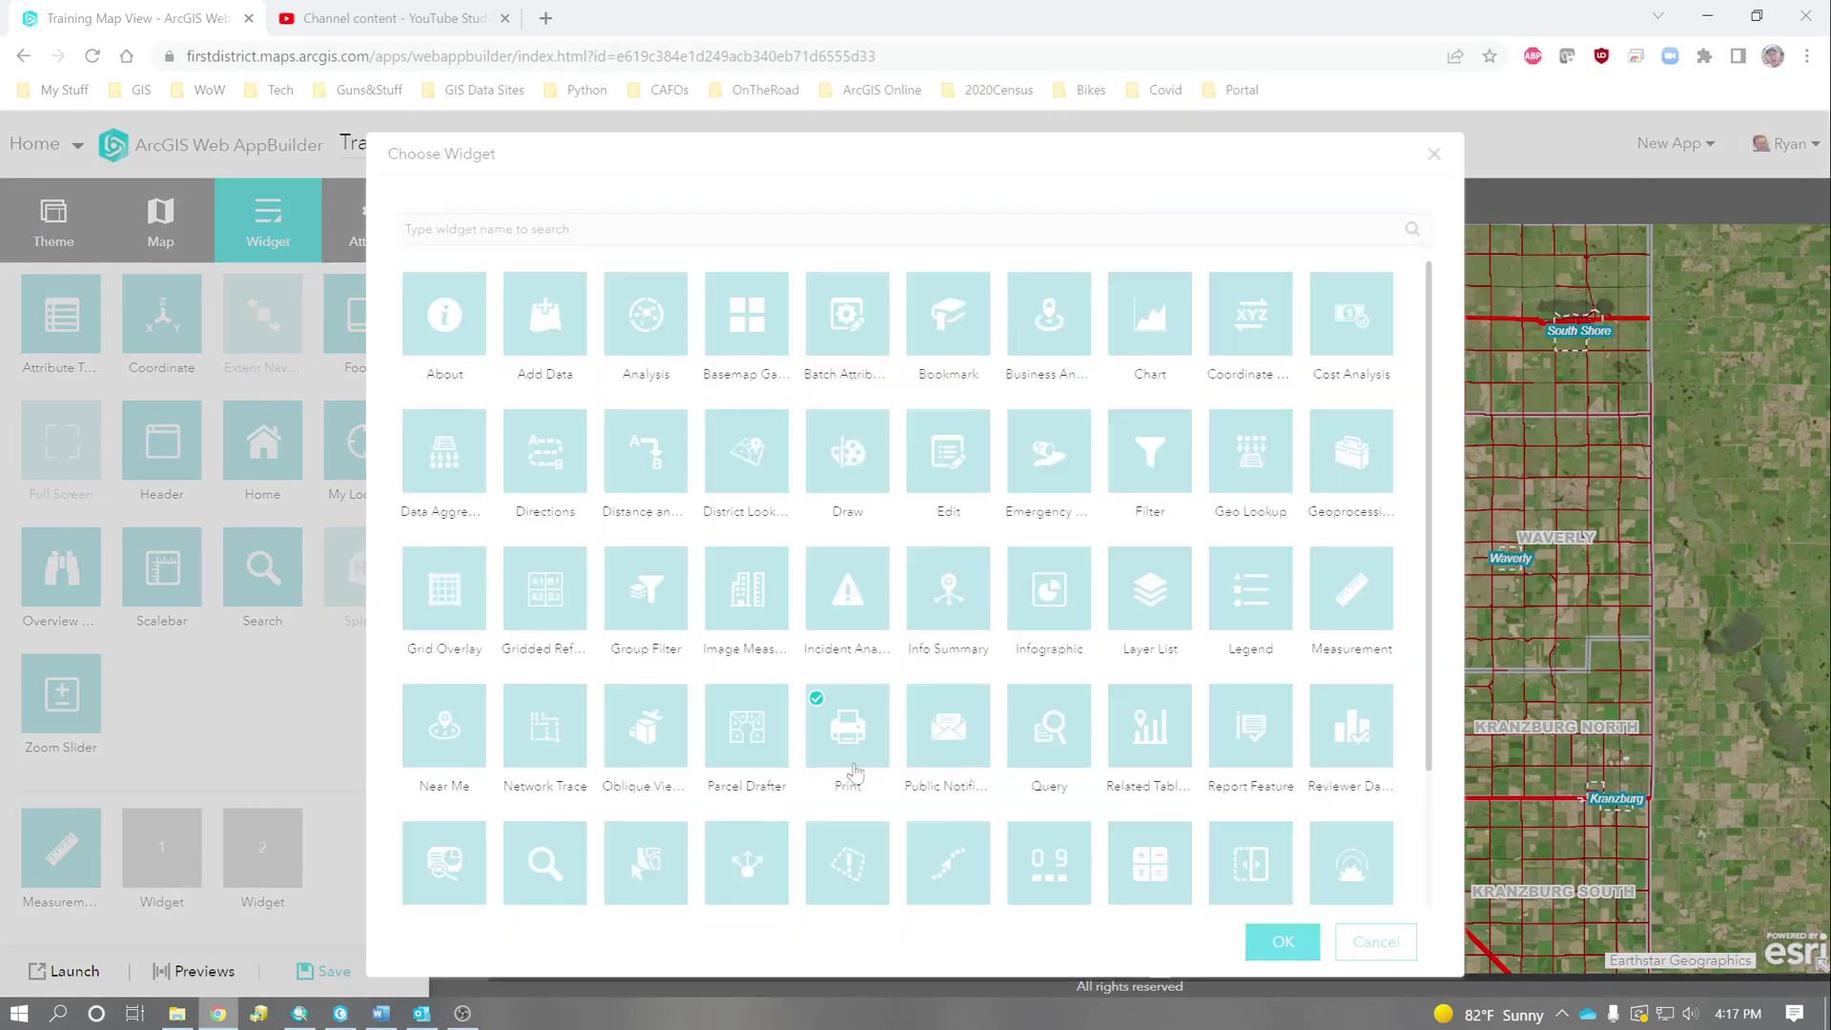
left_click(1257, 942)
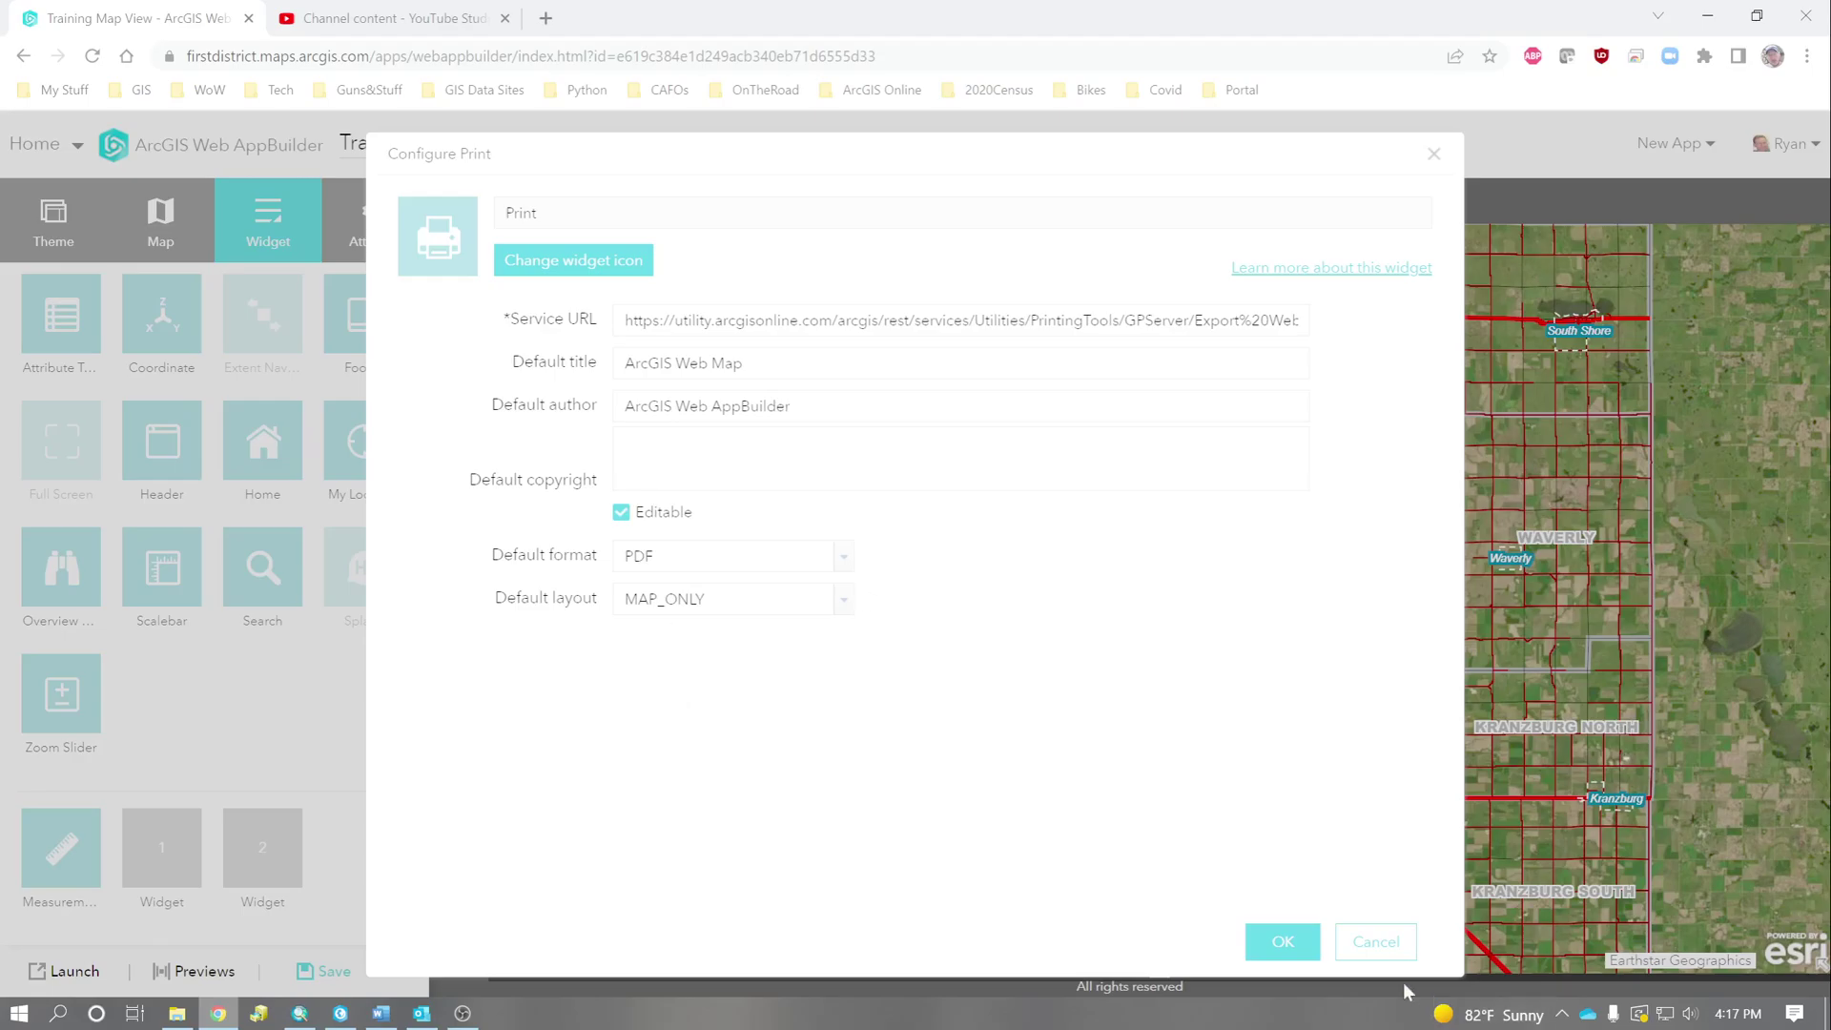
left_click(1280, 944)
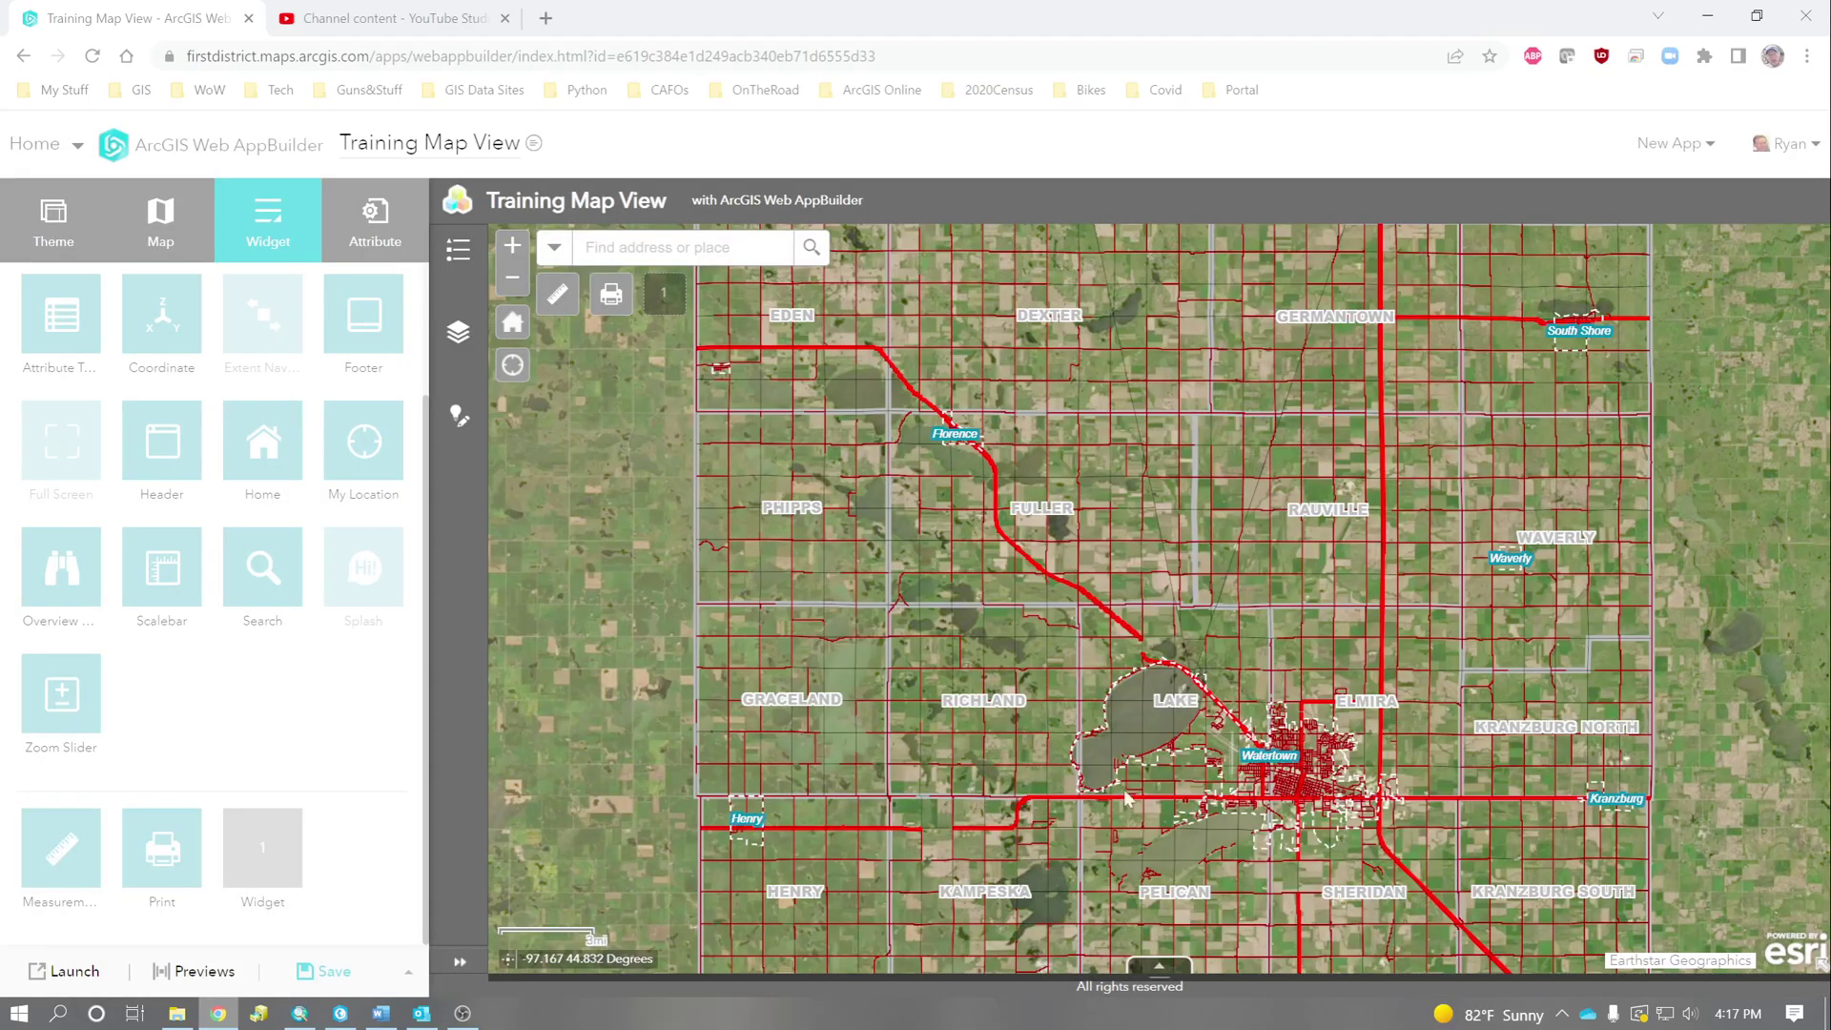
- Save the app, launch it live in a new tab, and zoom into the map
left_click(321, 975)
left_click(65, 971)
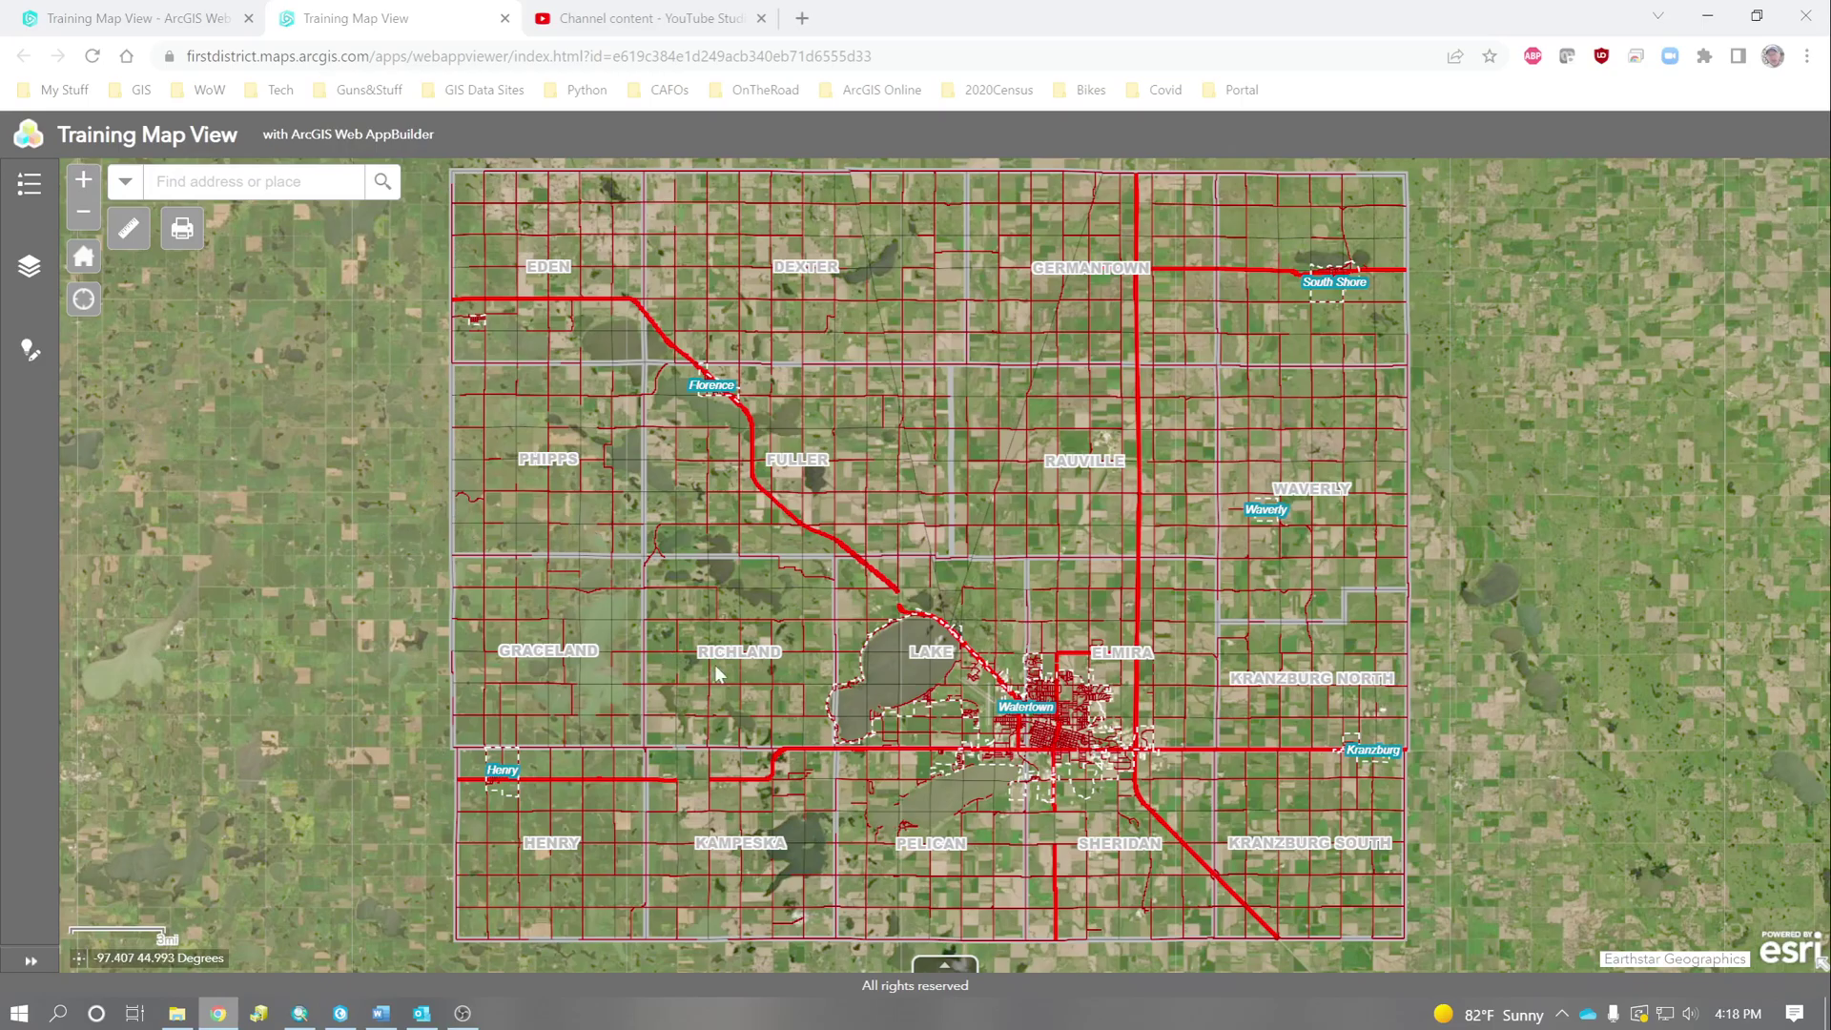
scroll(713, 666, "up", 3)
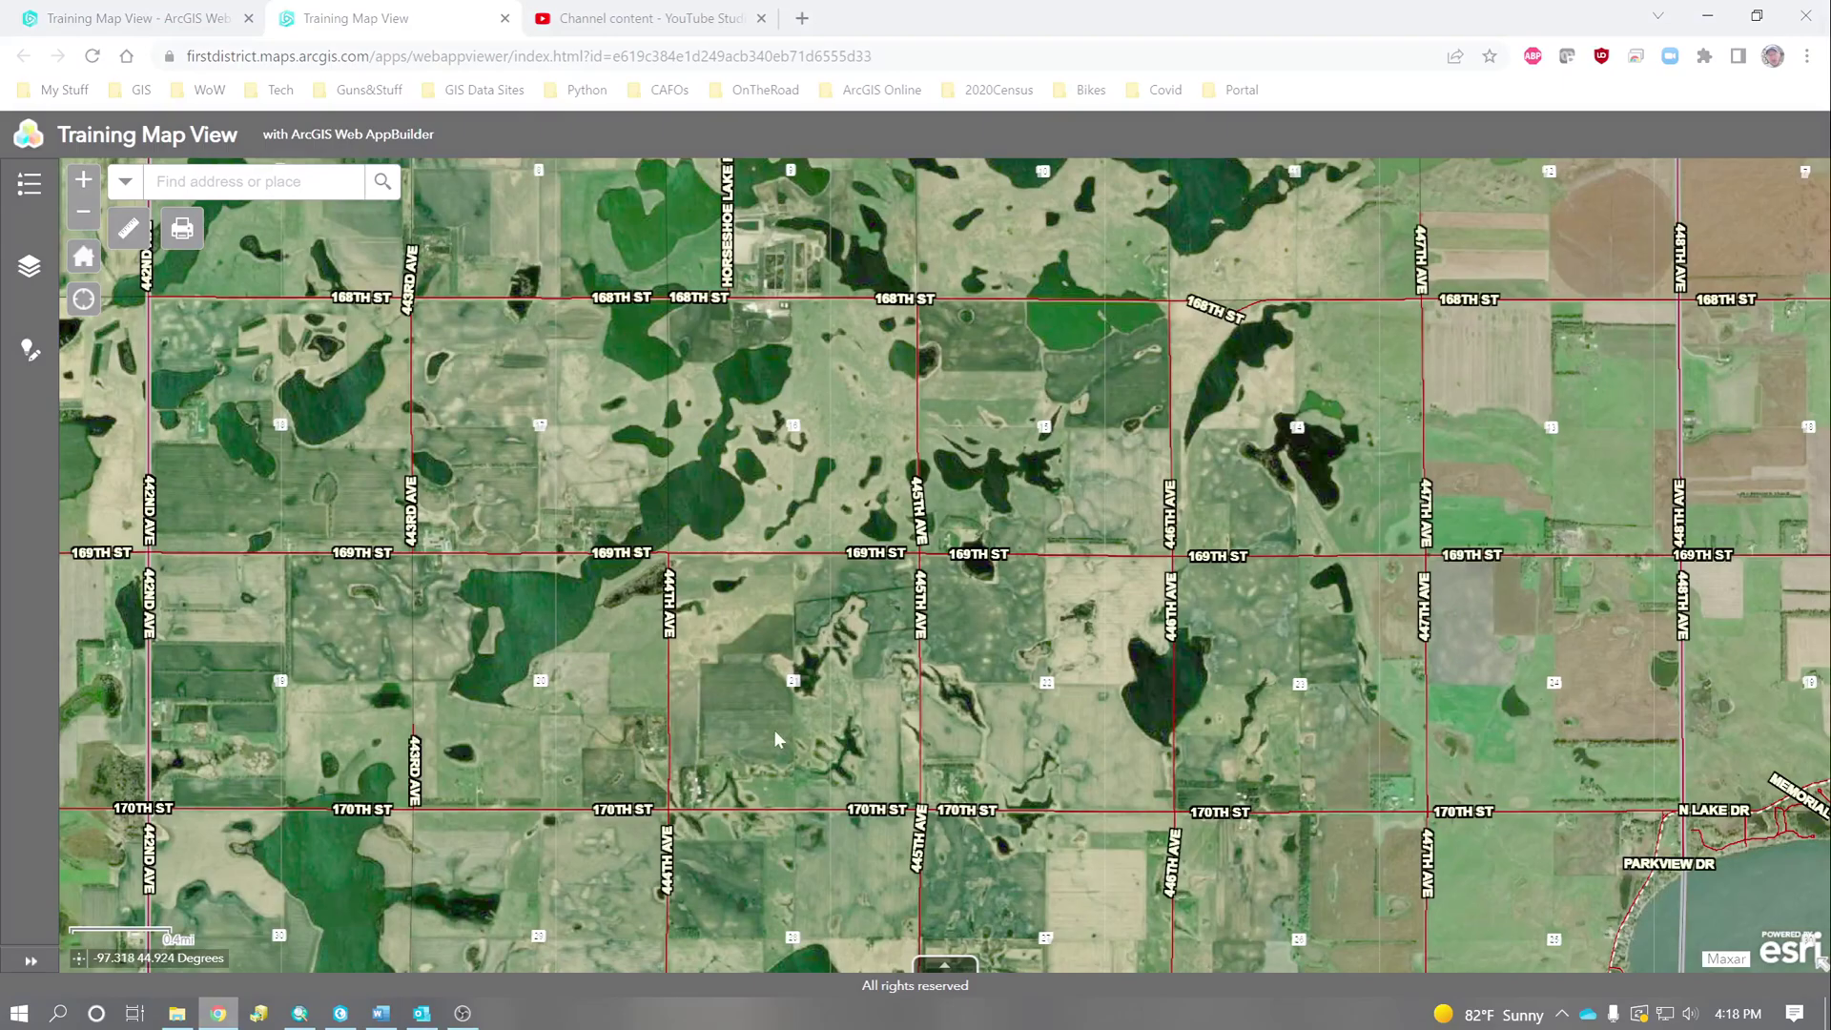
scroll(1031, 718, "up", 2)
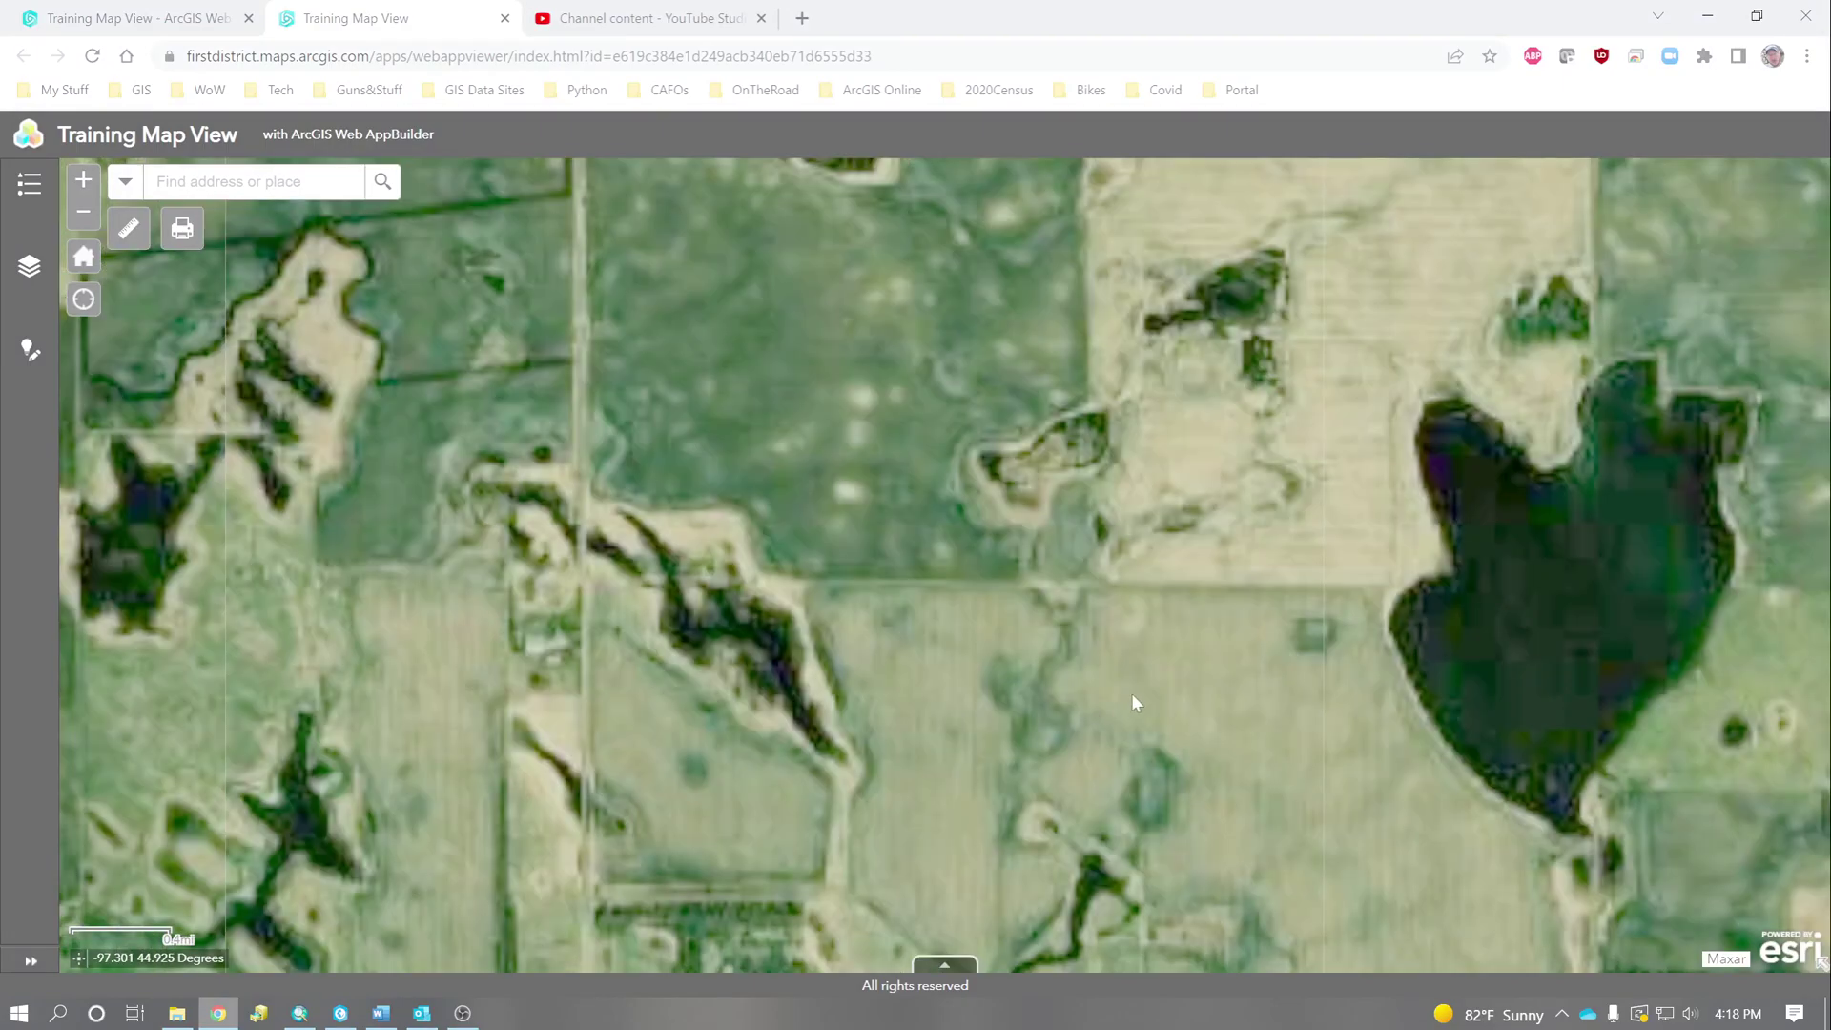
- Check the popups of a lakeside parcel and its eastern neighbour, then return to the first
left_click_drag(1536, 664, 674, 677)
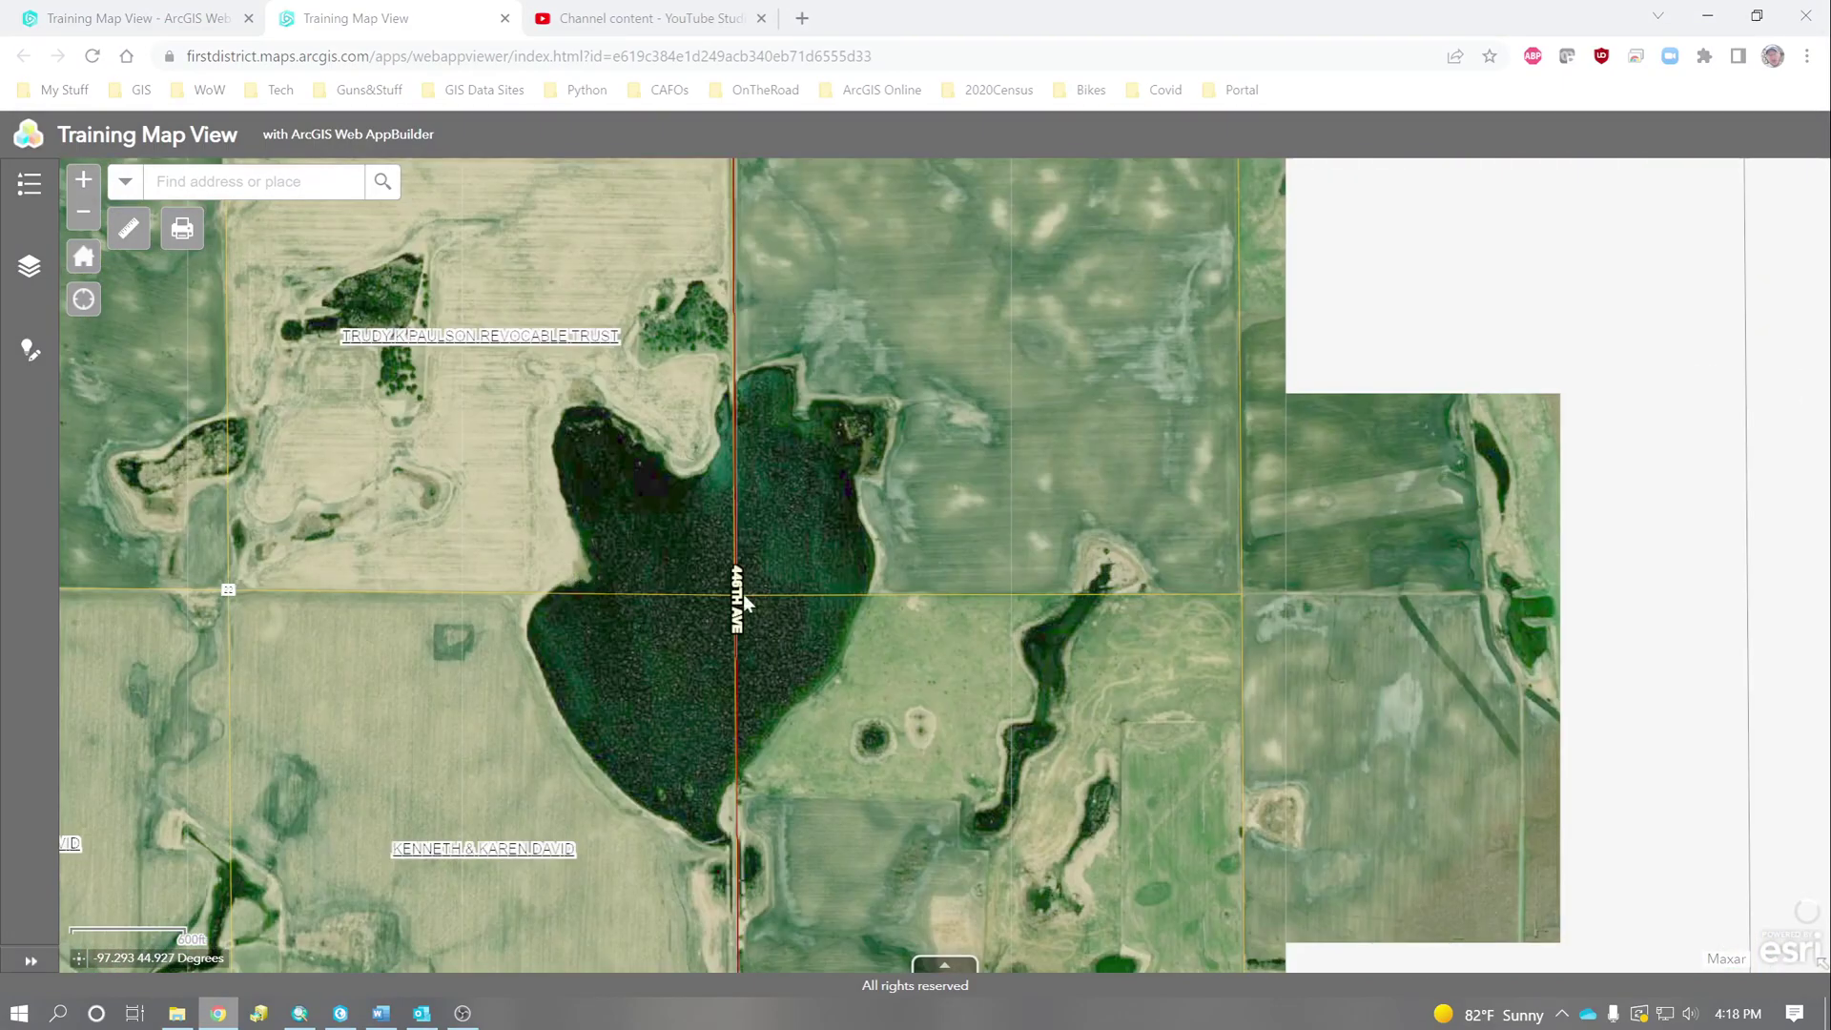
left_click(957, 434)
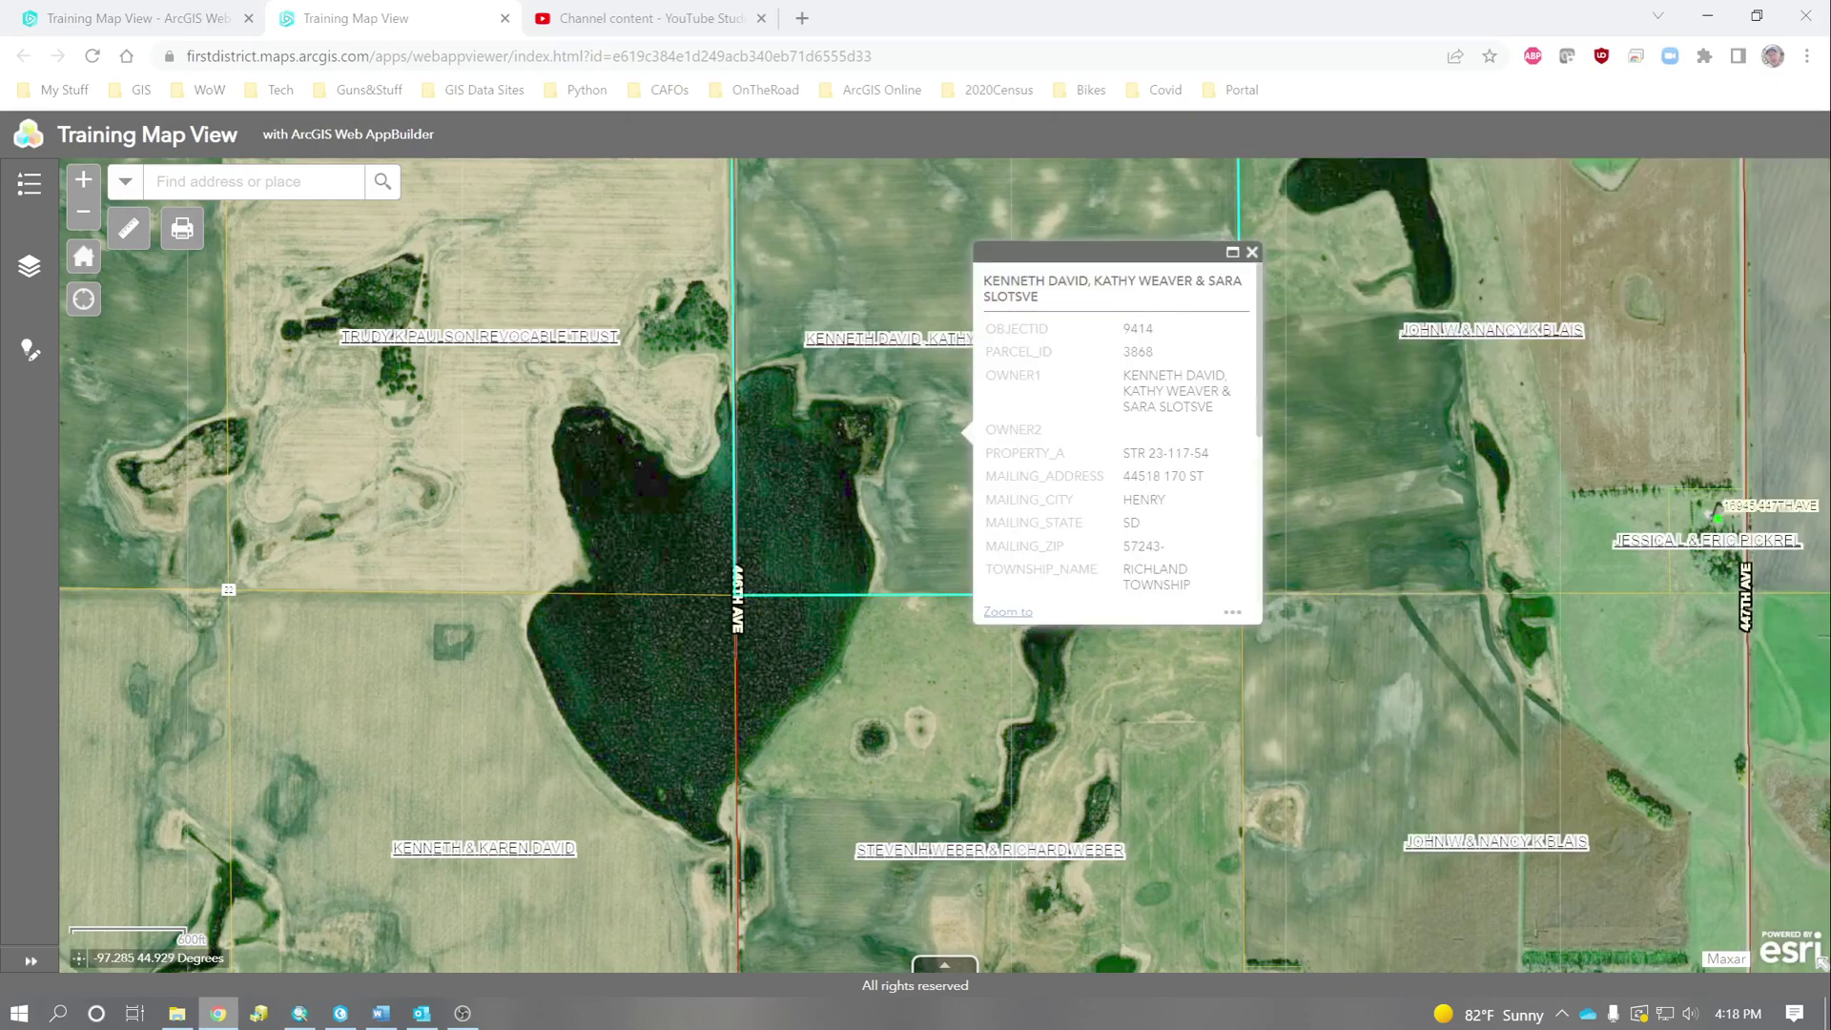
left_click(1537, 336)
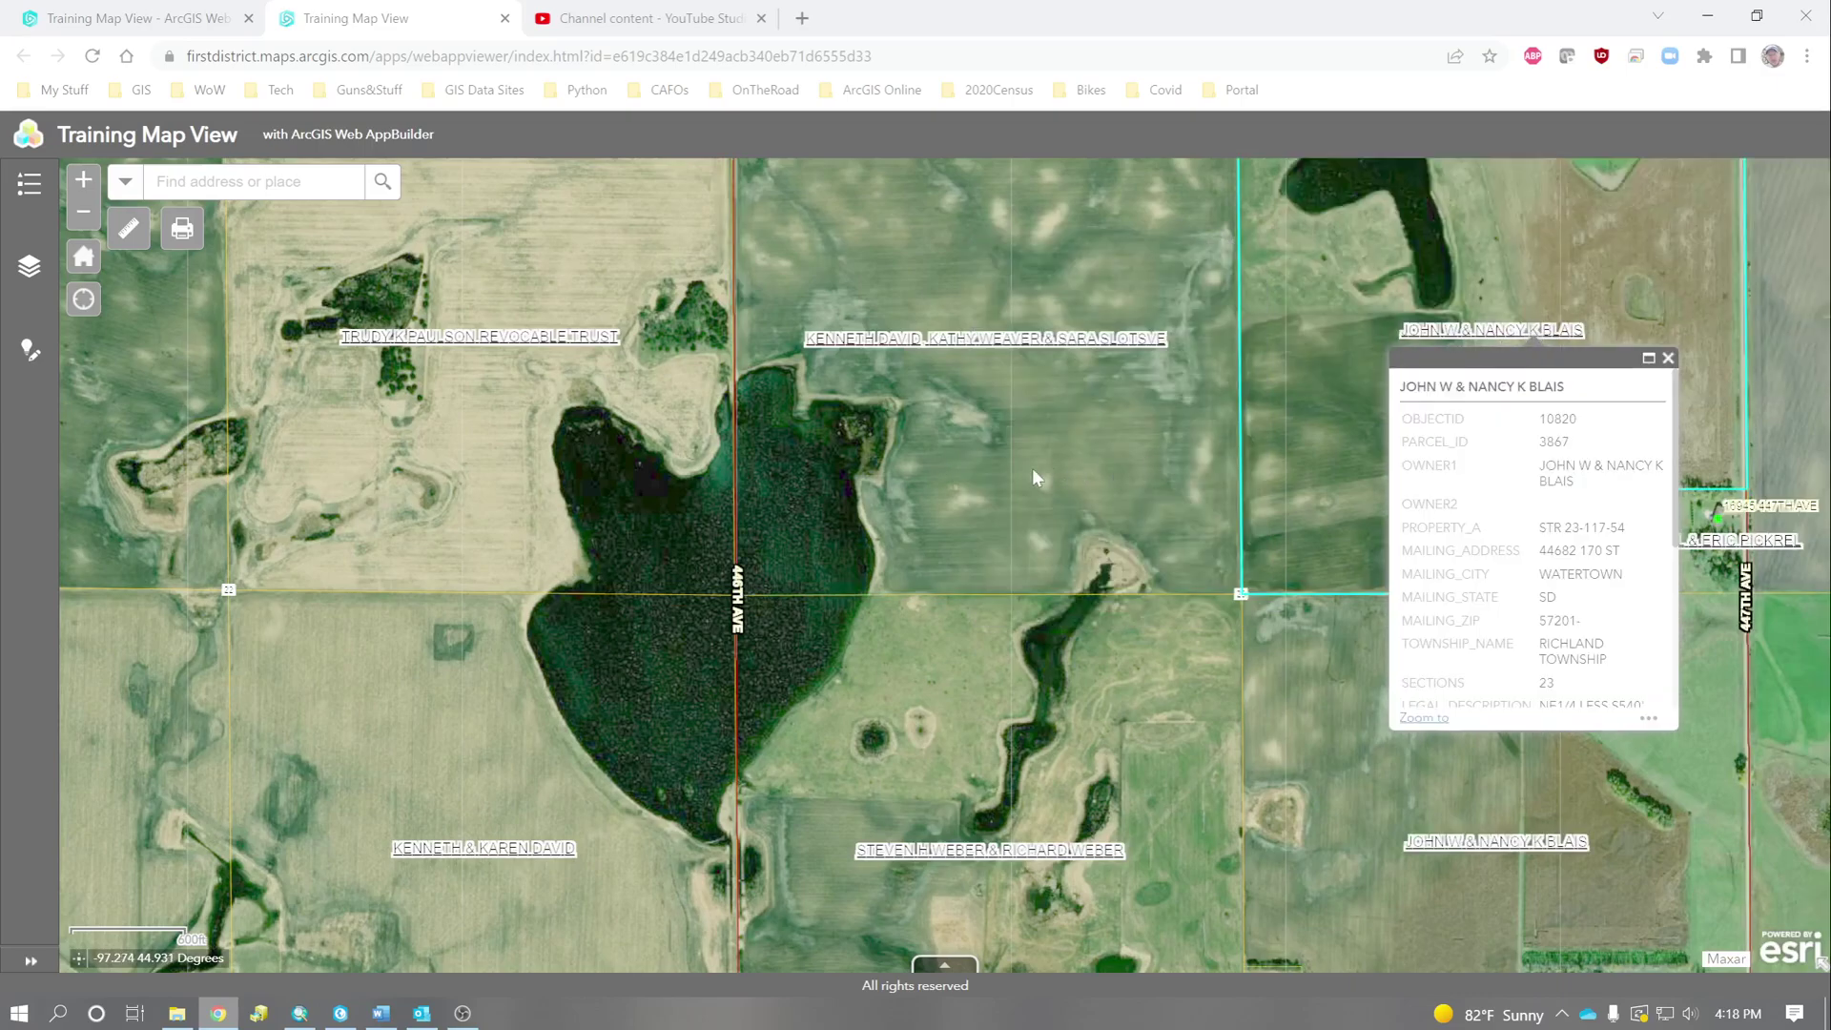
left_click(1032, 467)
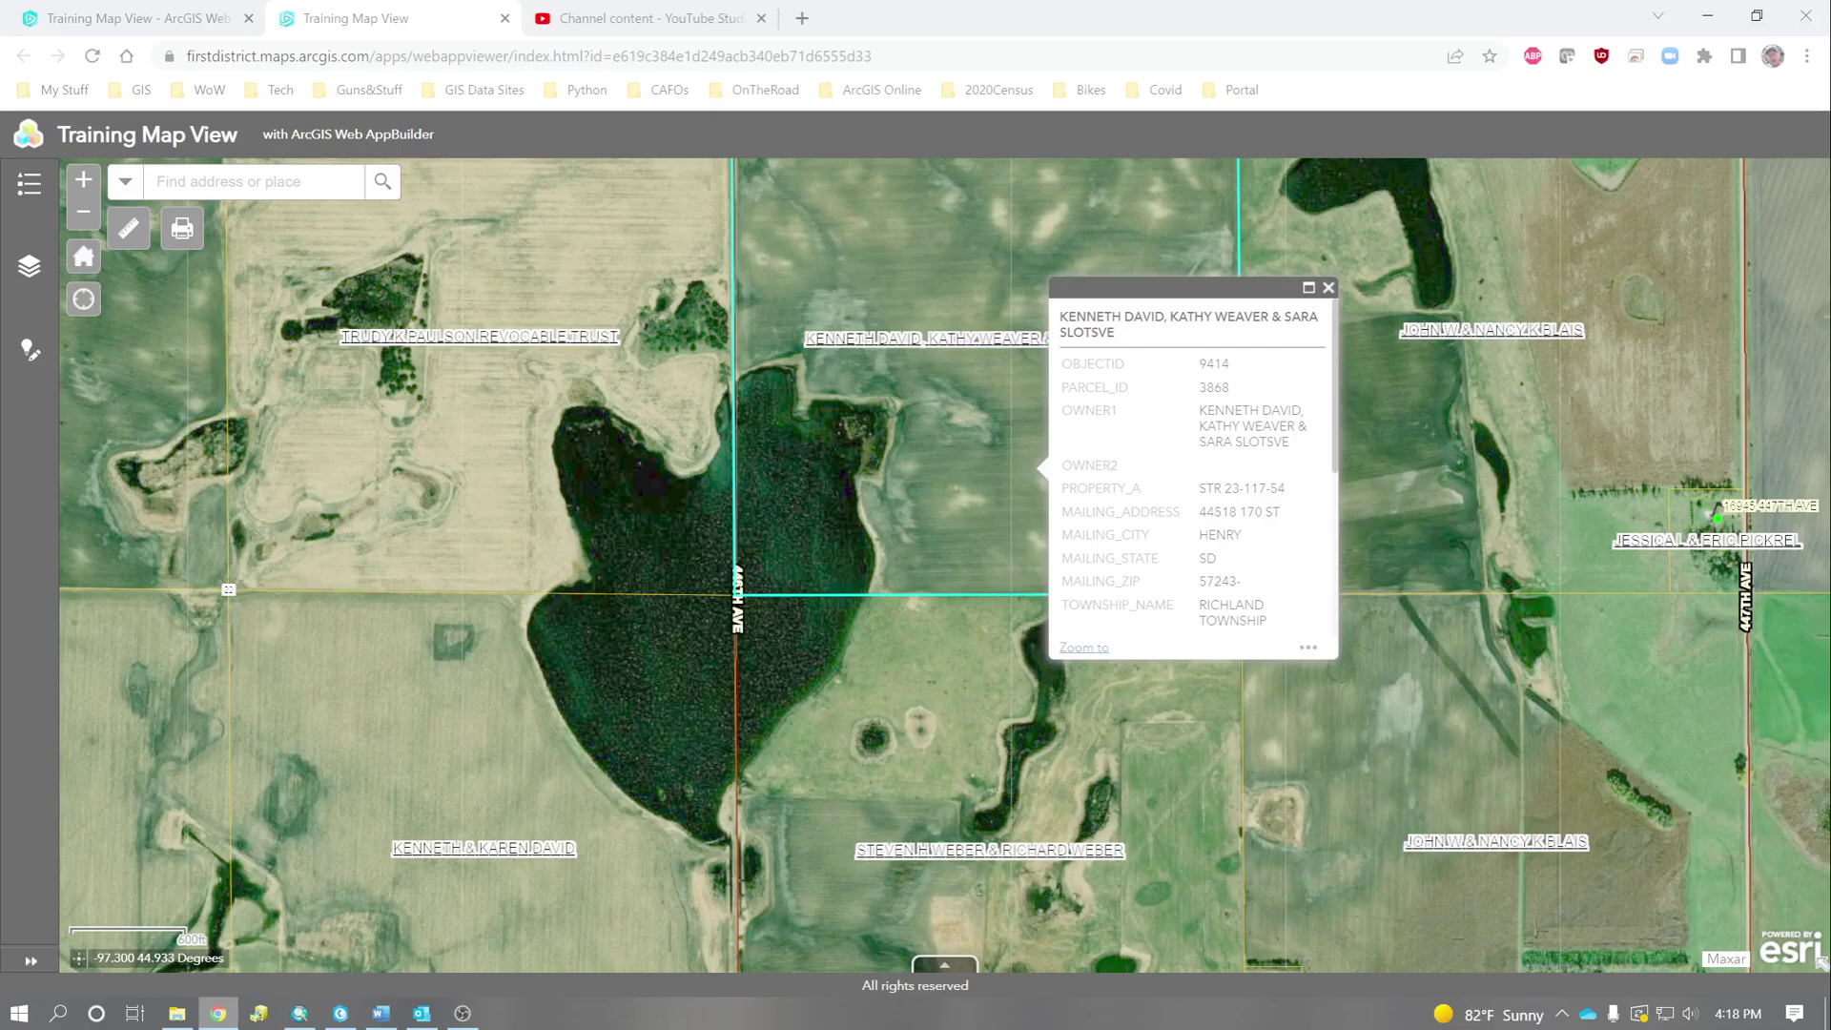
- Search for parcel ID 3867 in the app's search box
left_click(253, 181)
type("3867")
key("Return")
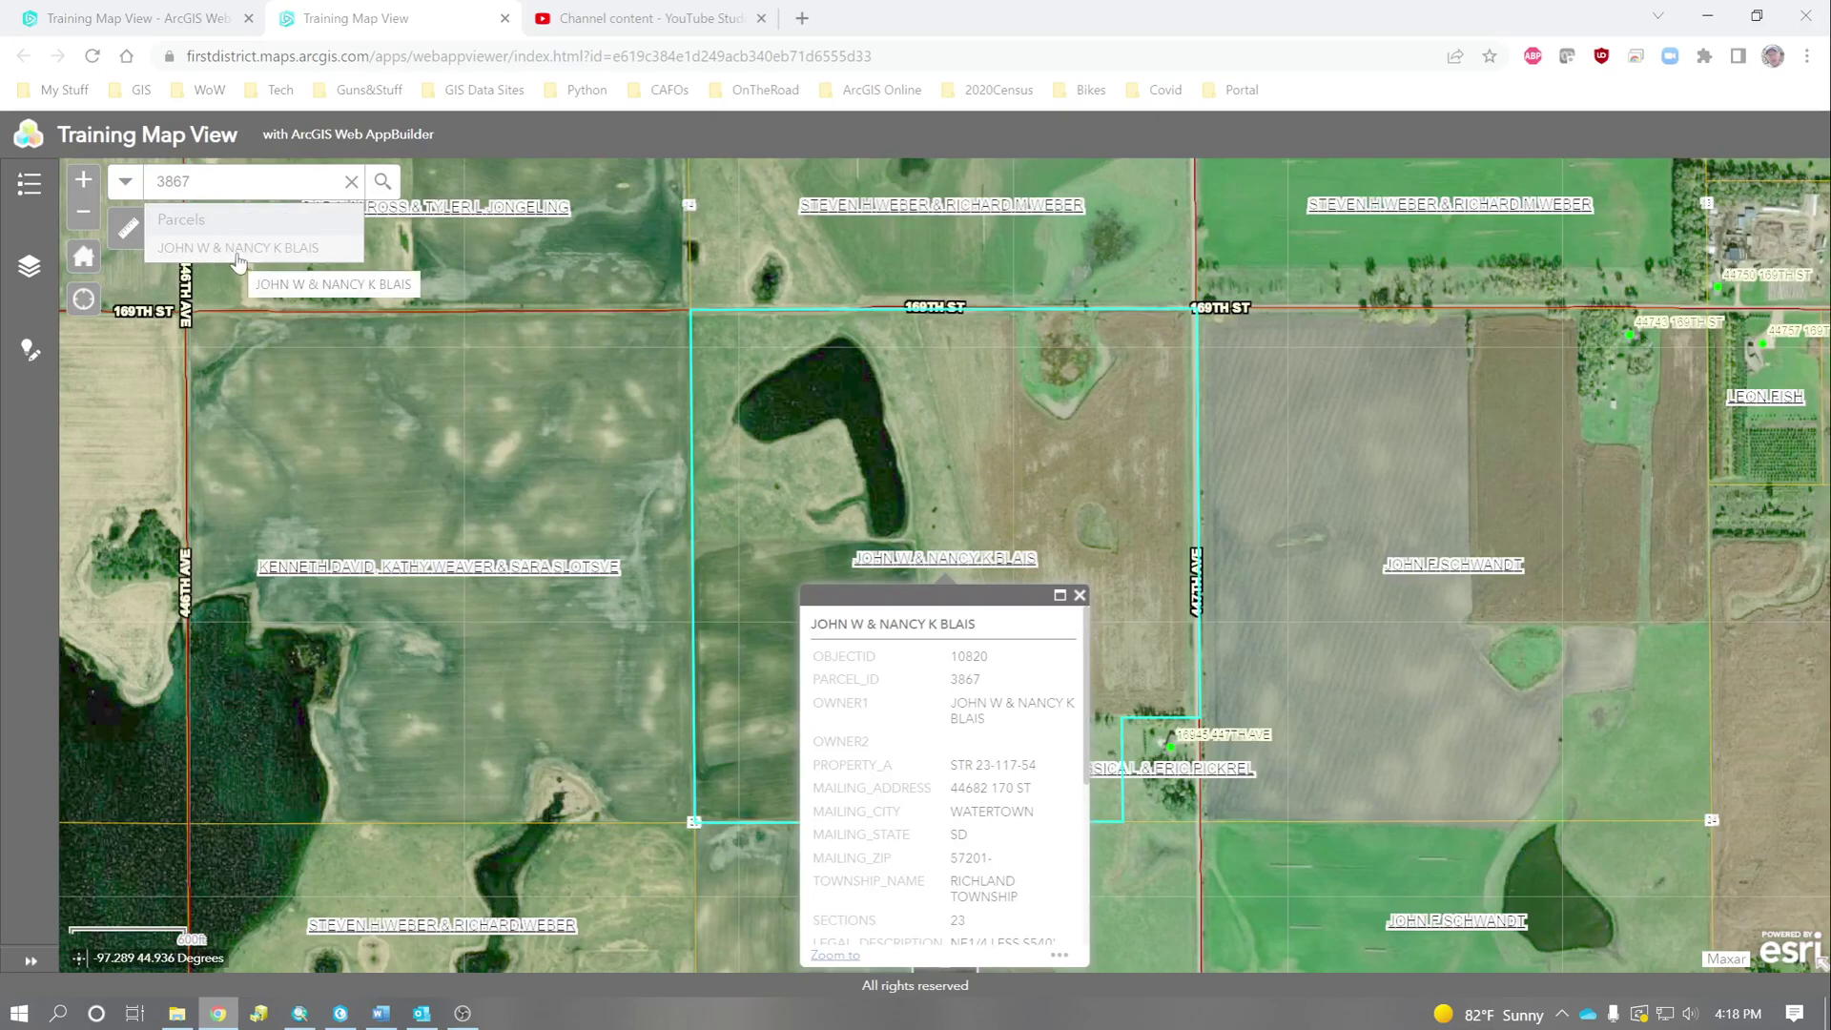
- Search parcels by an owner's surname, zoom to another matching owner's parcel, then zoom out
key("ctrl+a")
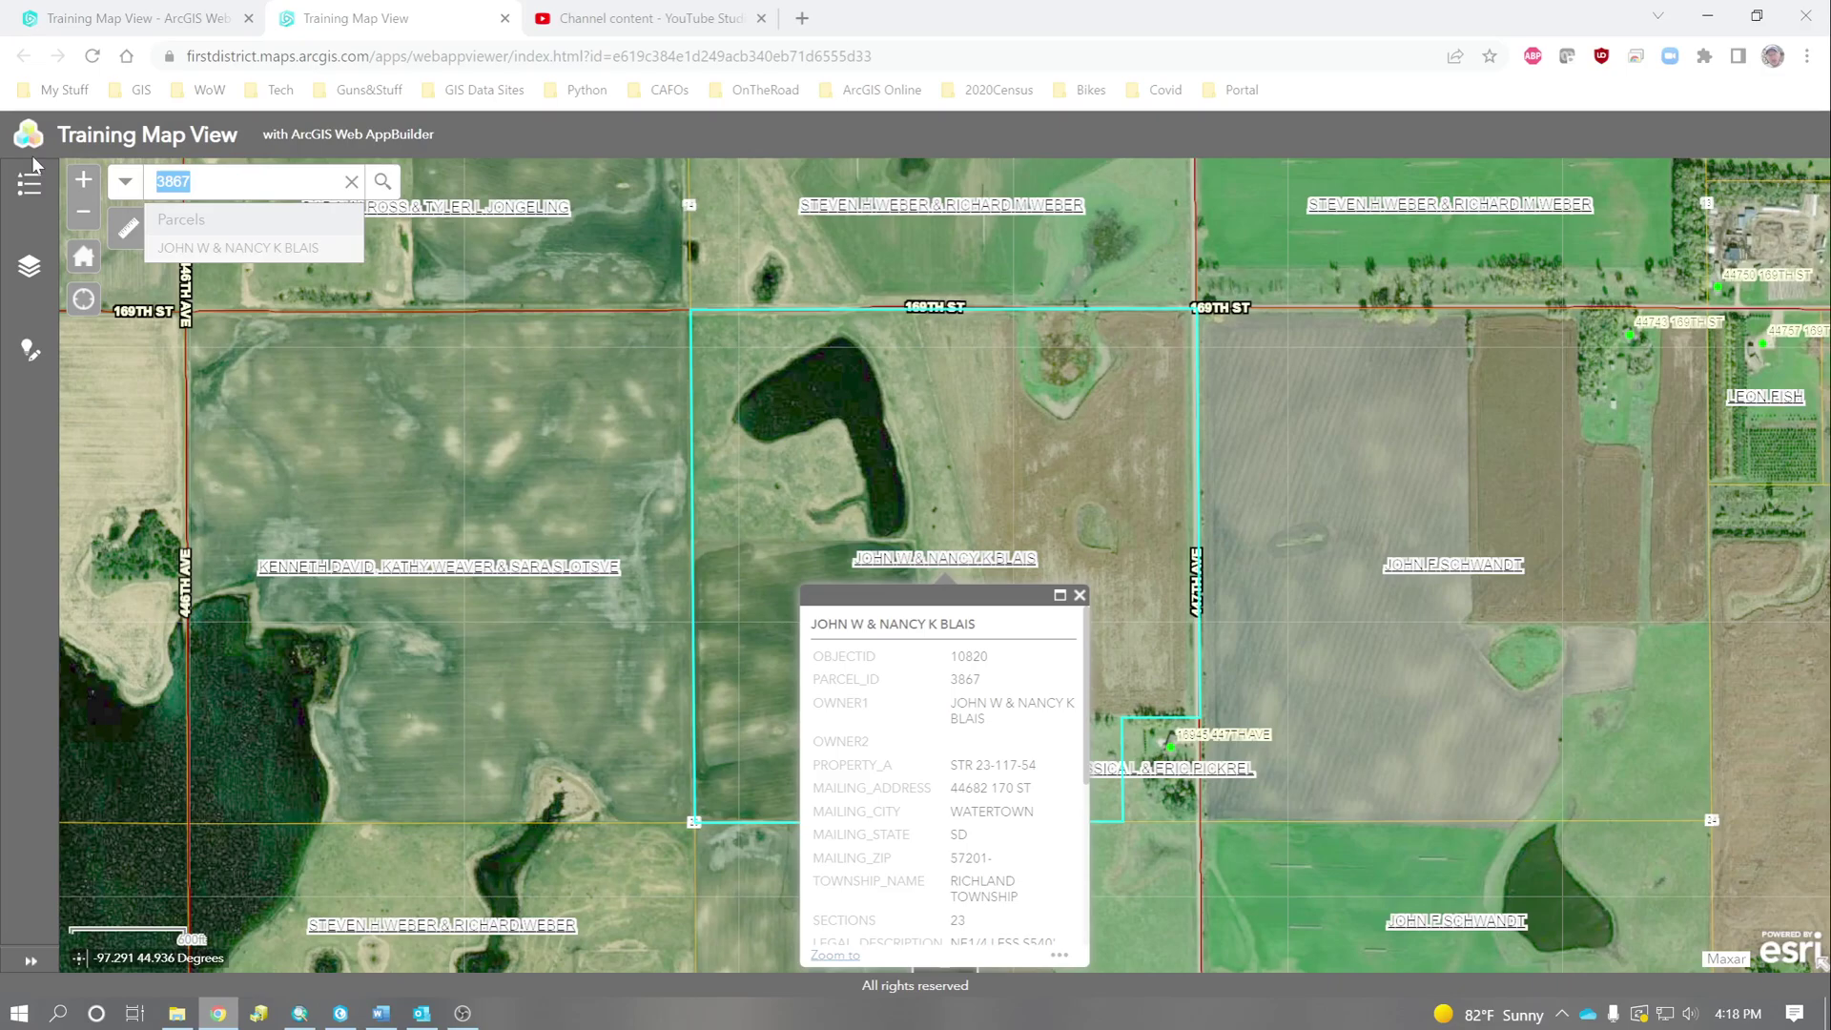
type("hartley")
key("Return")
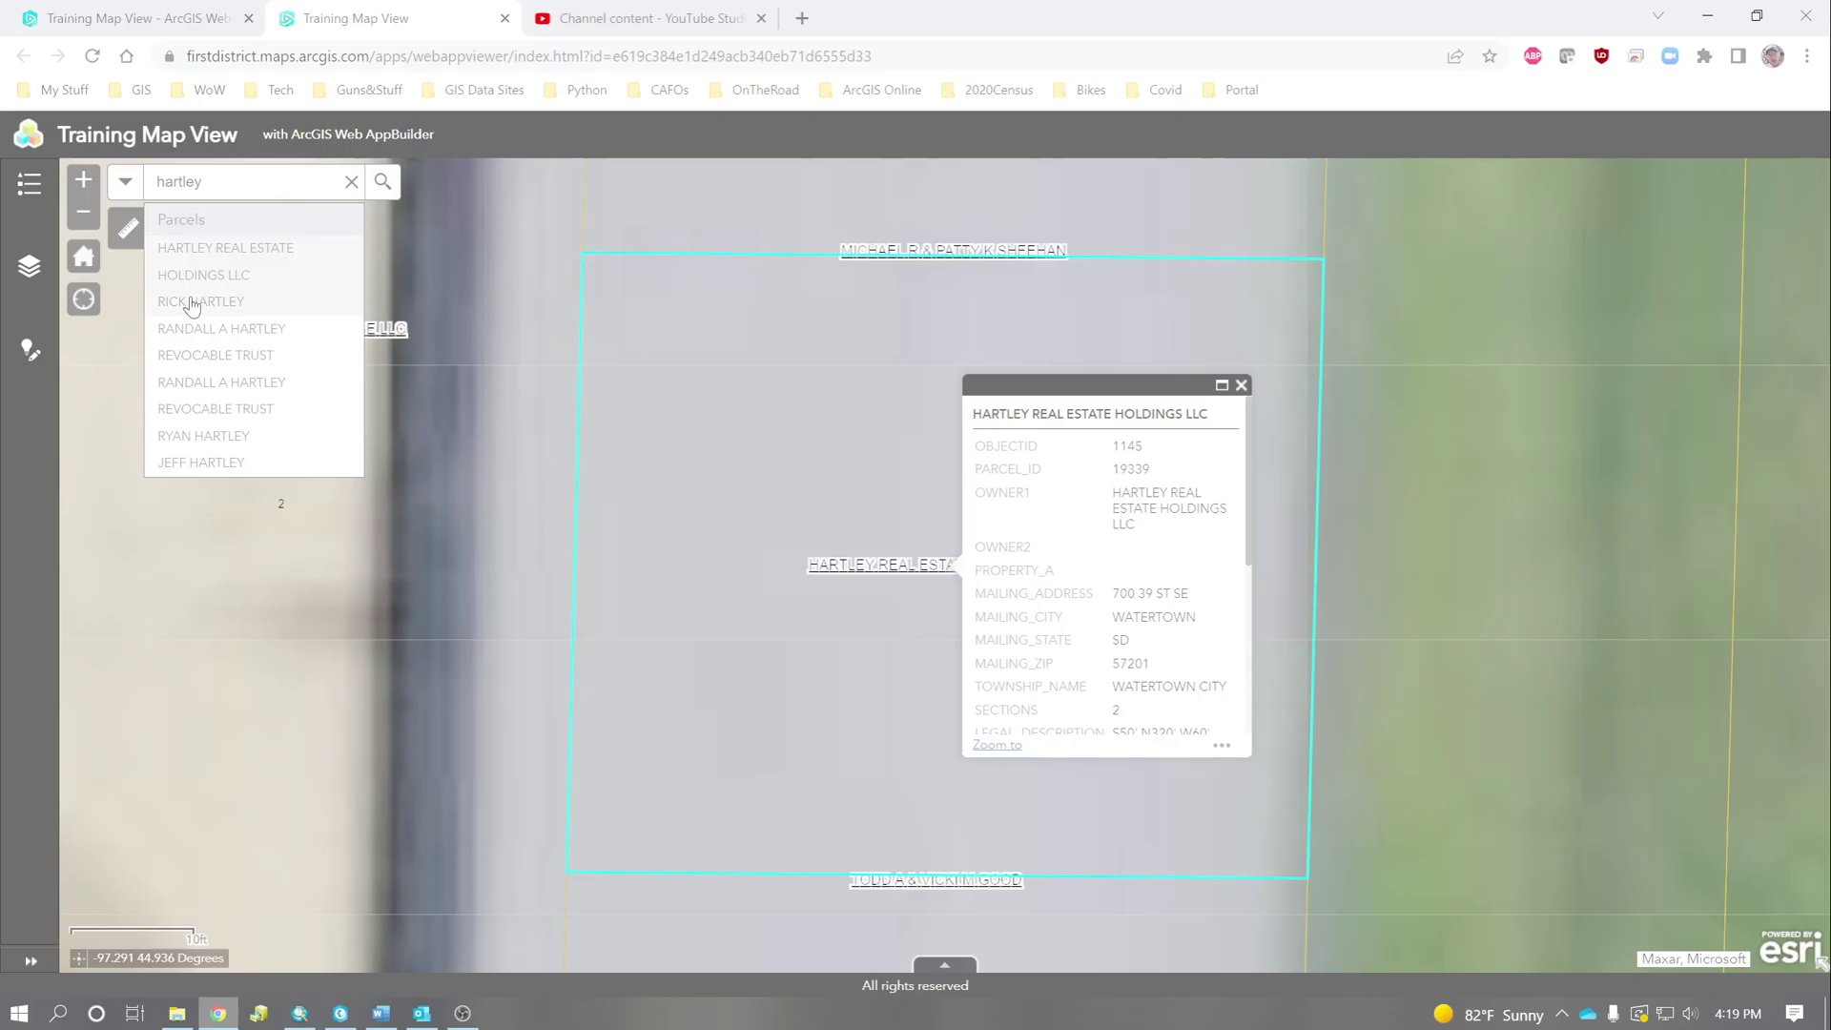
left_click(192, 302)
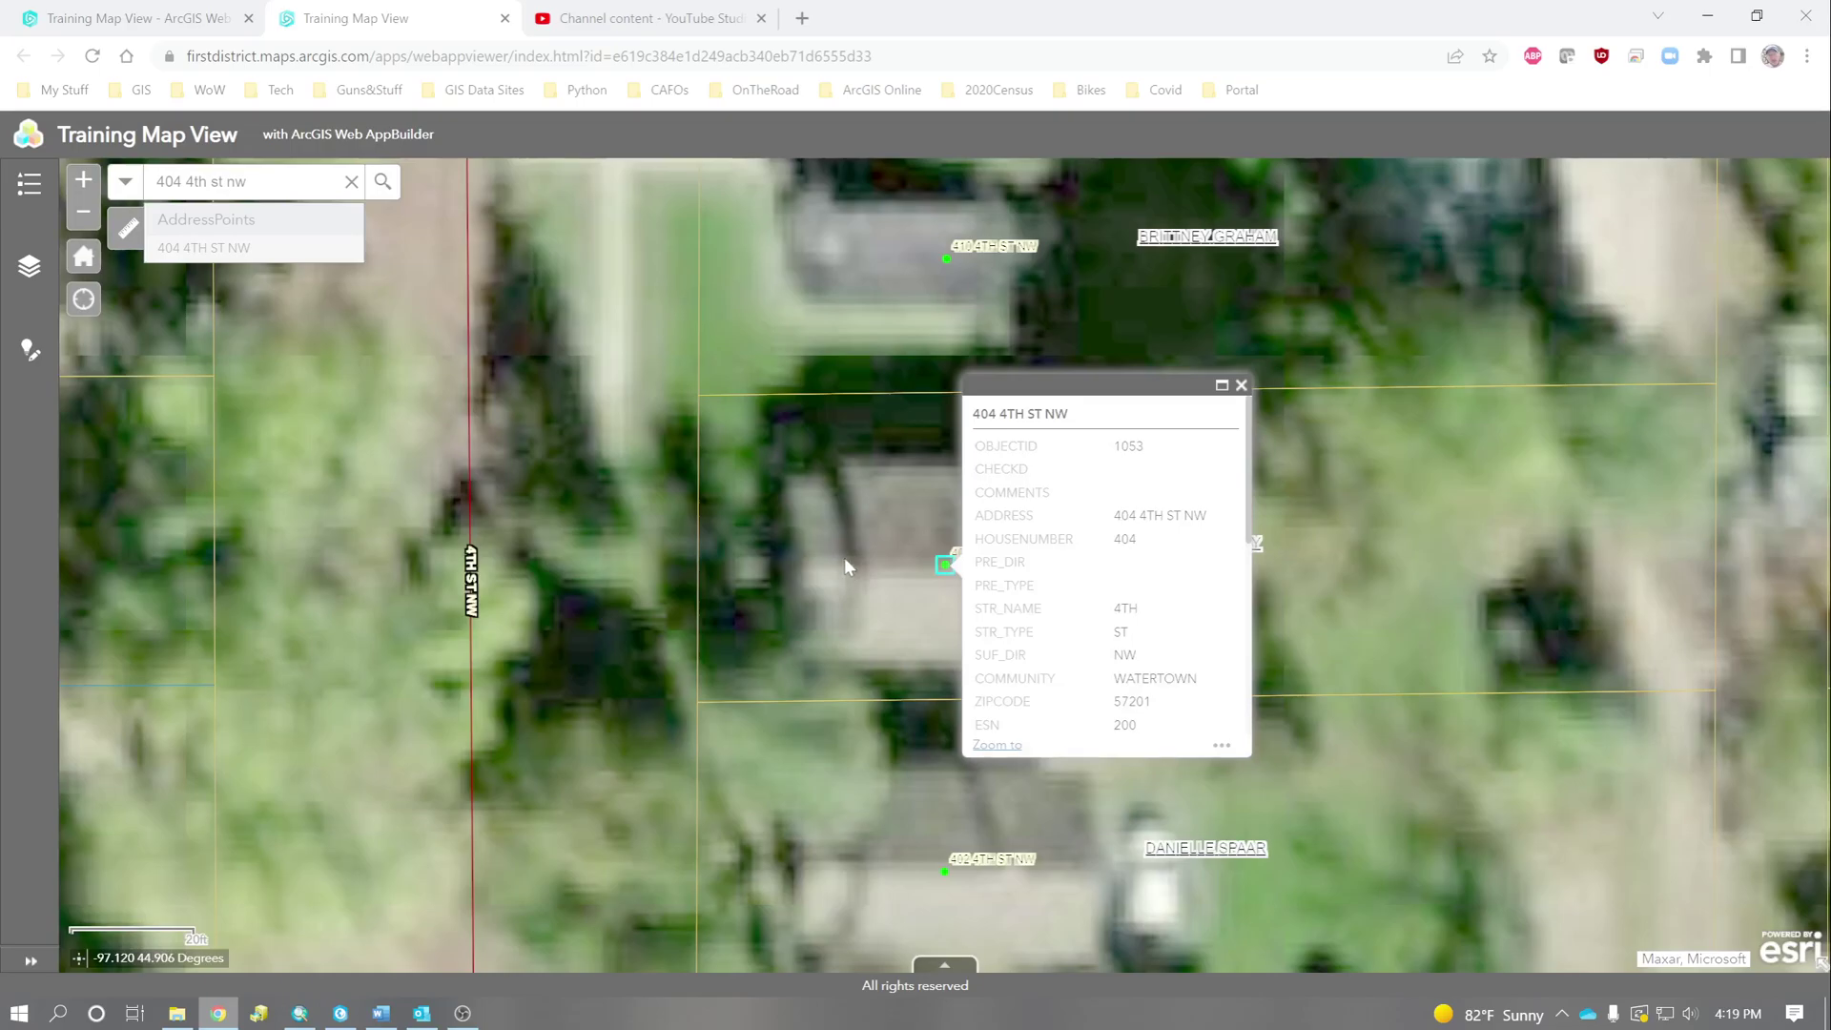
scroll(844, 557, "down", 8)
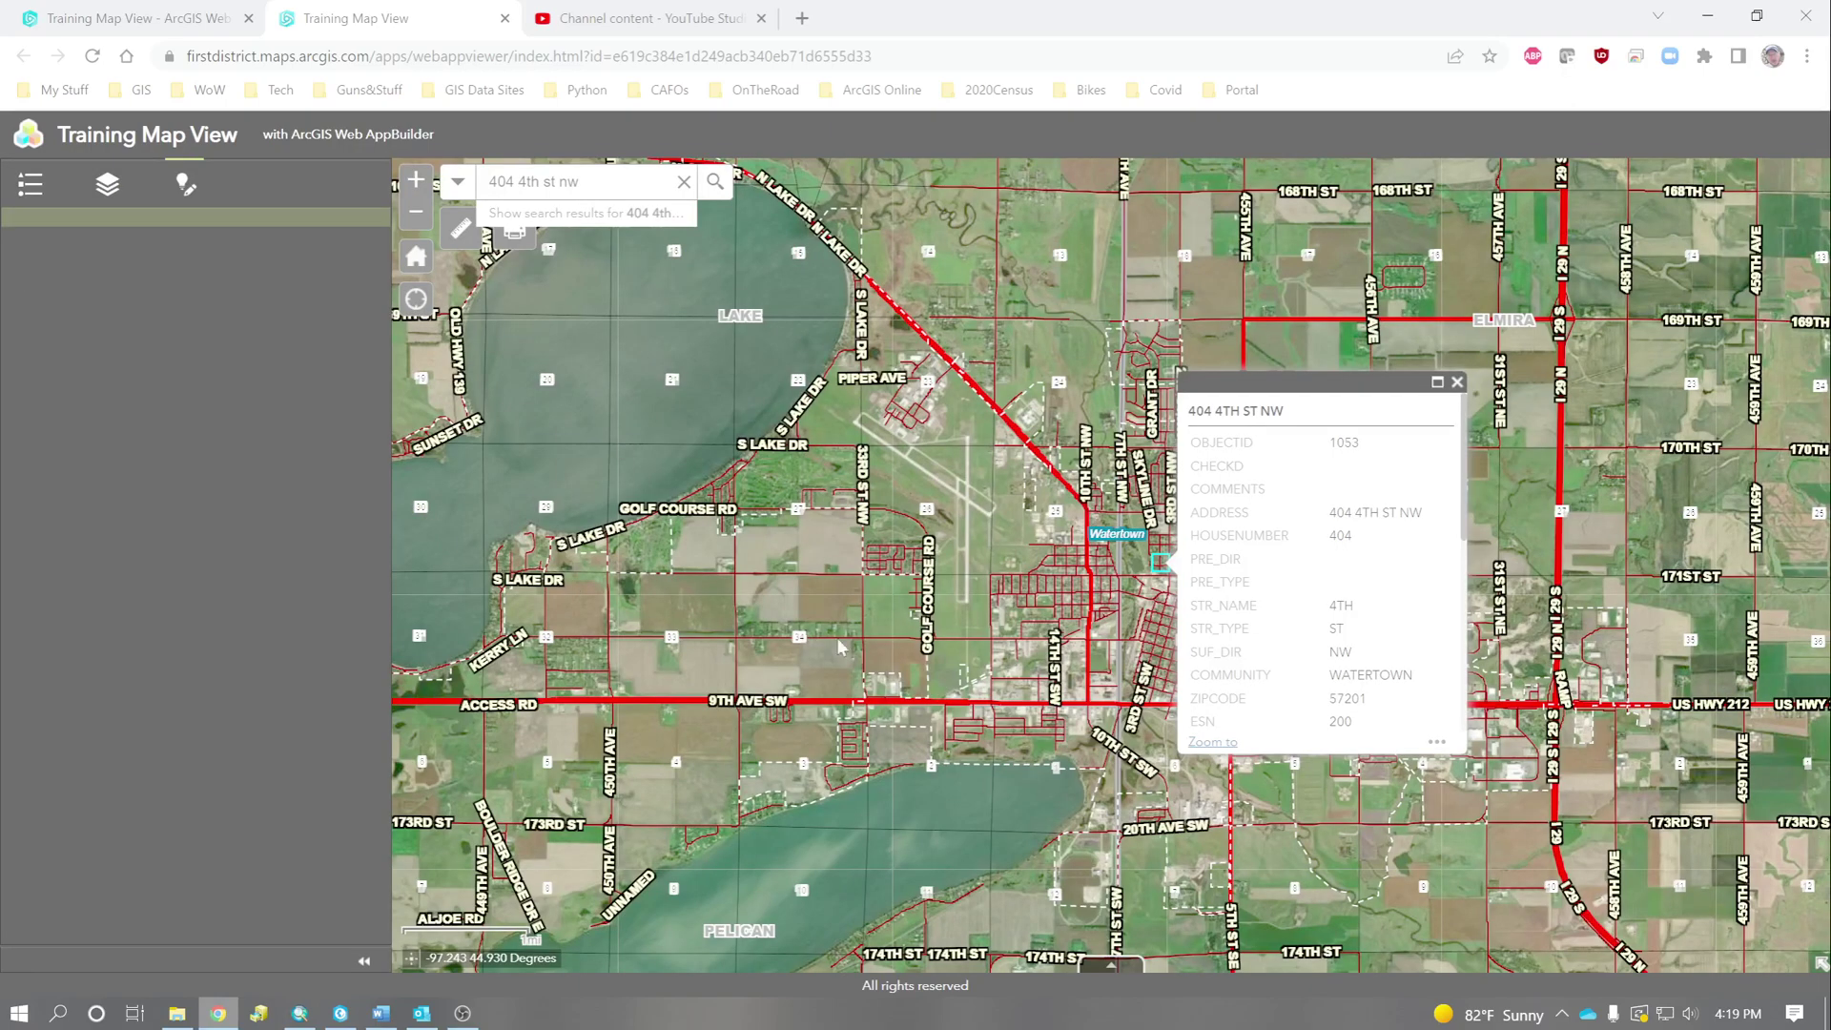
- In Smart Editor, change 404 4TH ST NW's VISIBLE value from NO to YES and save
left_click(1435, 744)
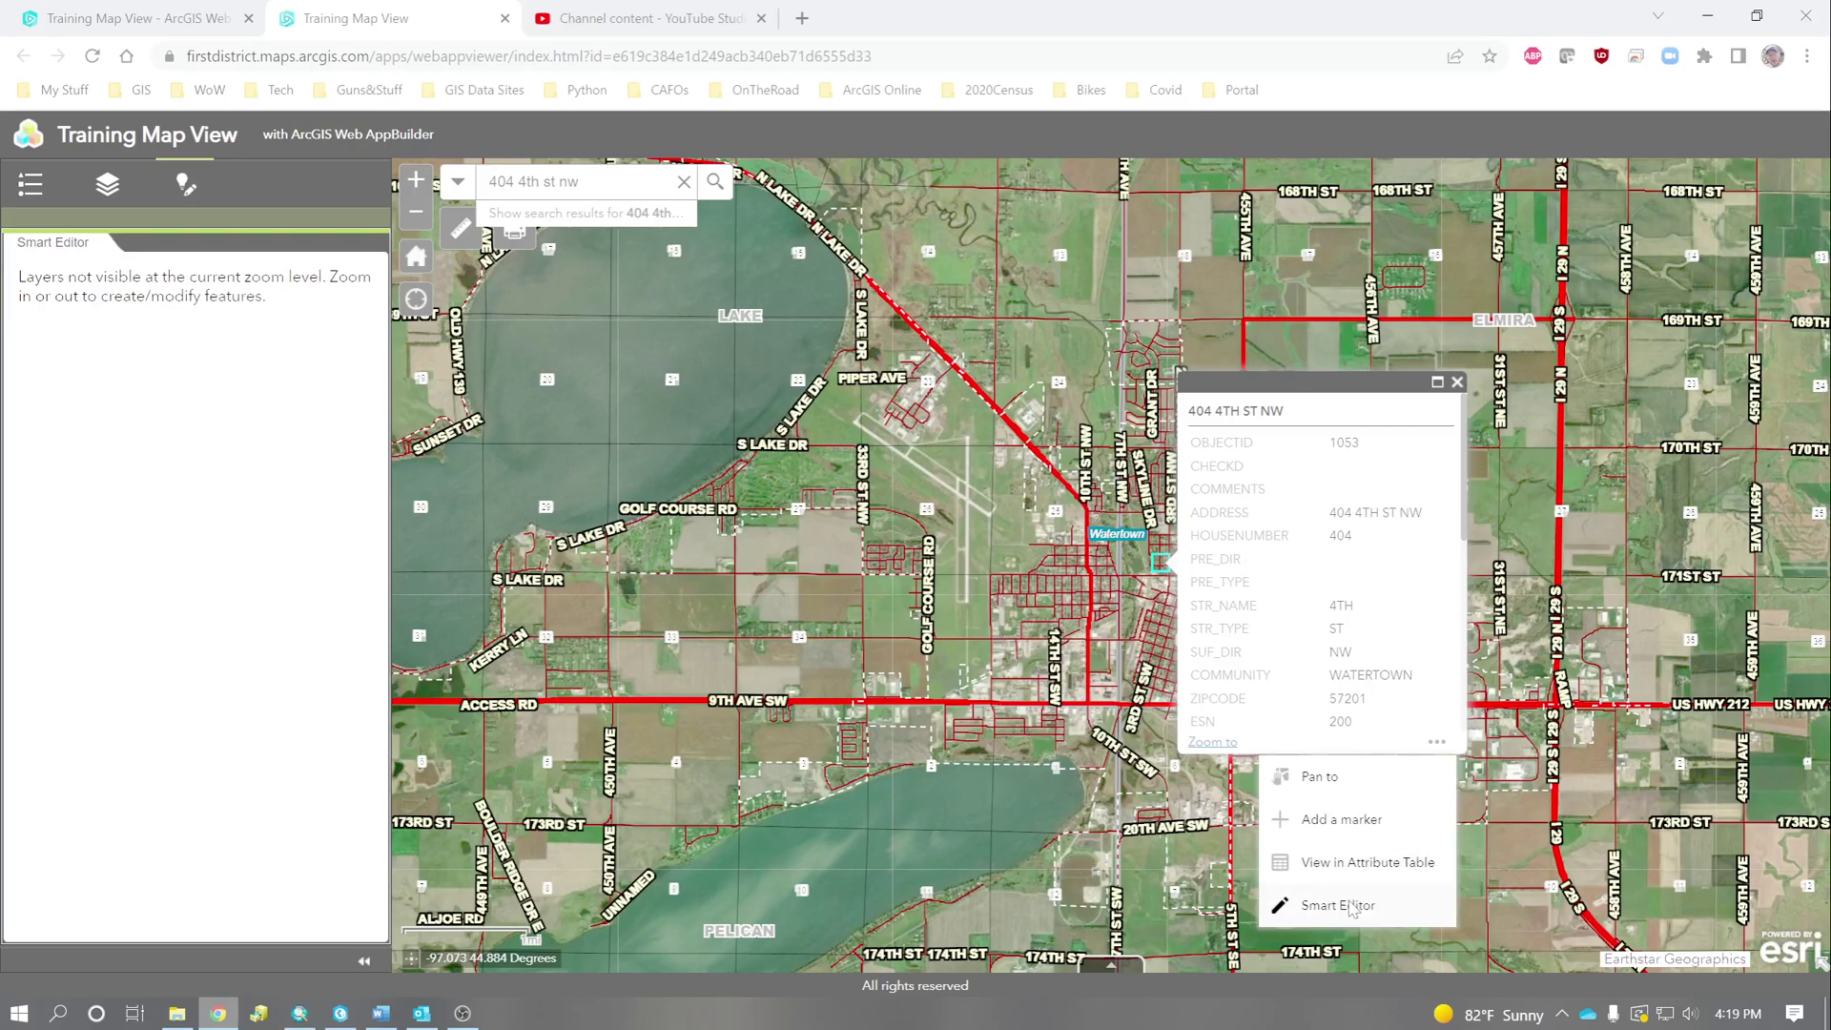
left_click(1337, 905)
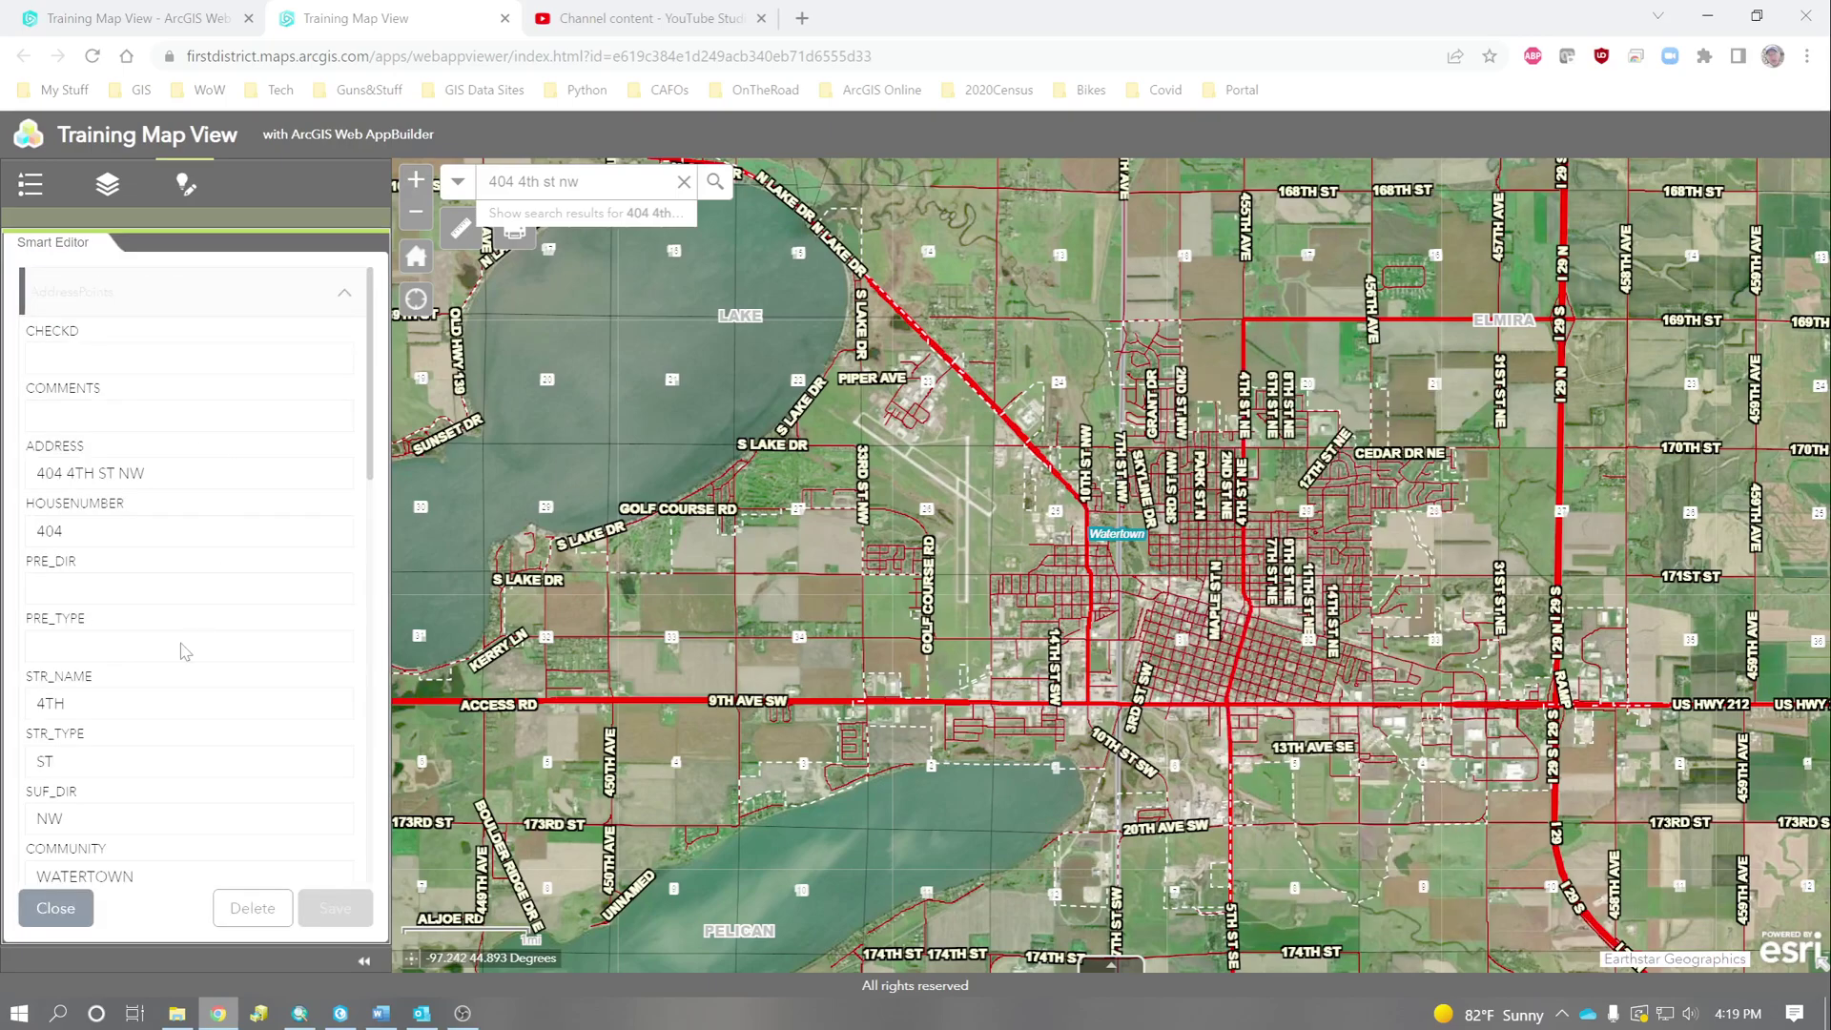
scroll(185, 652, "down", 7)
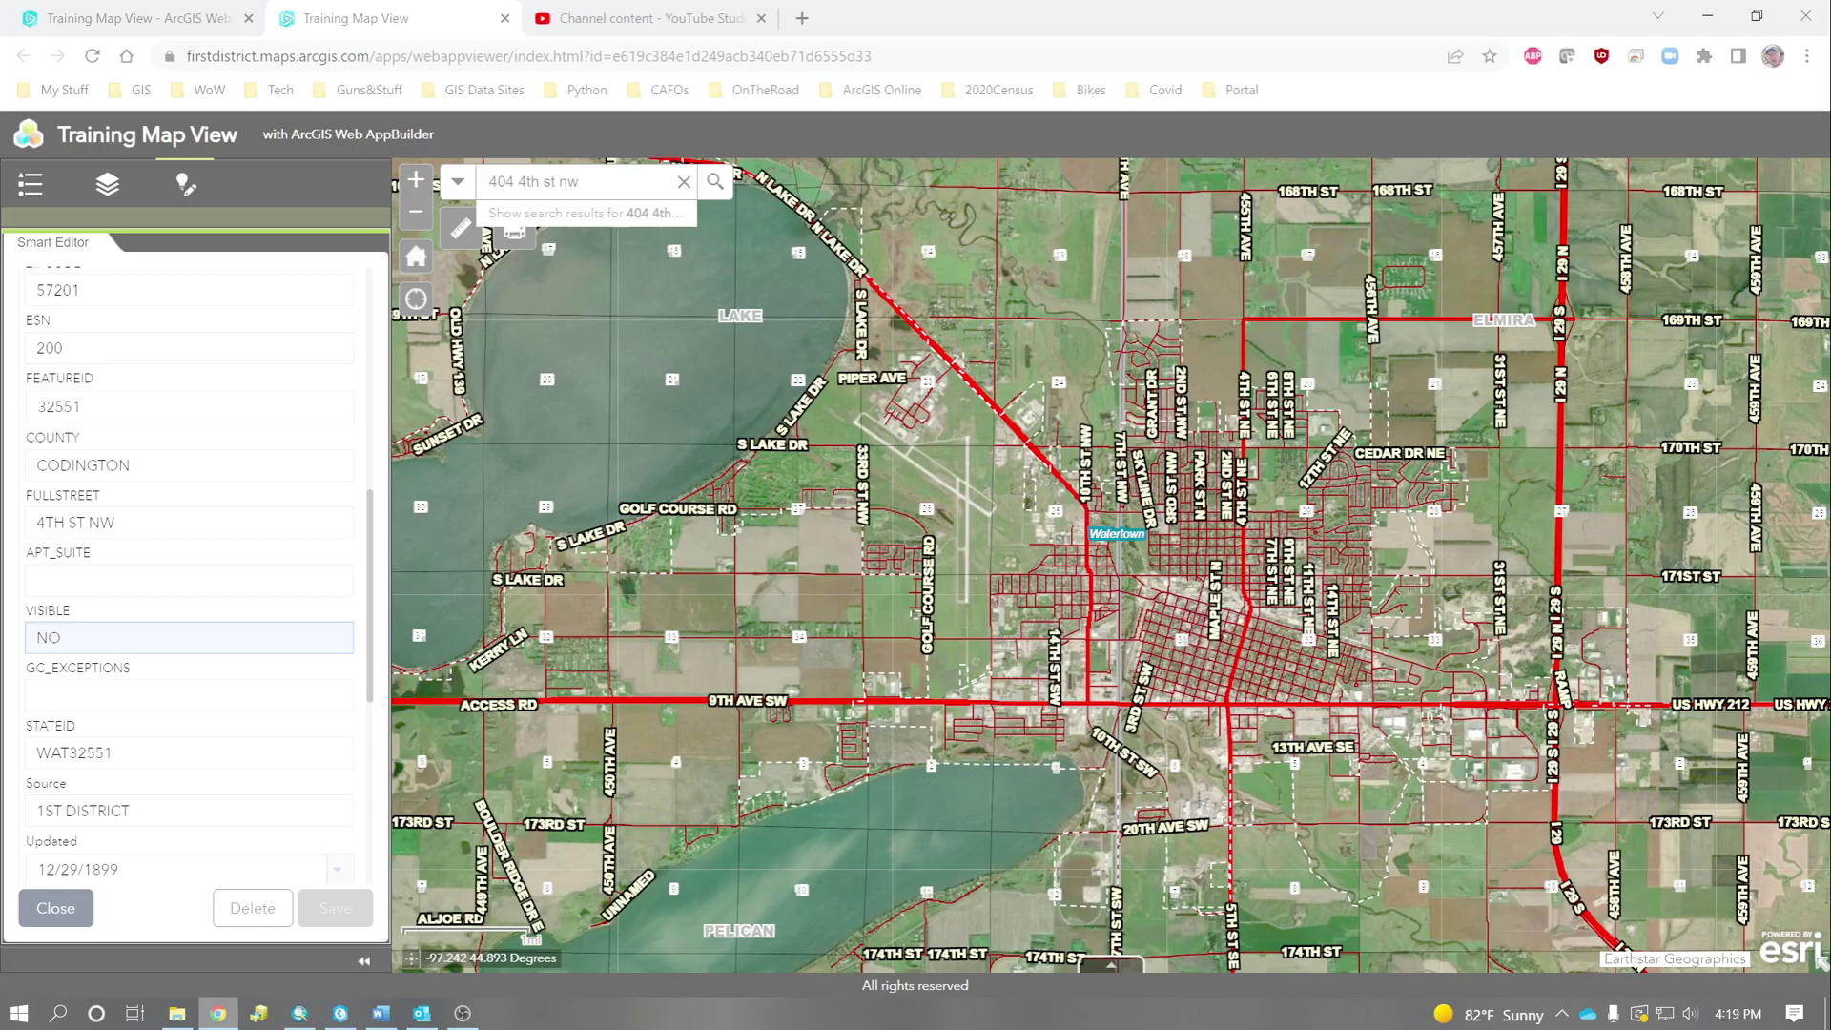
key("y")
left_click(334, 912)
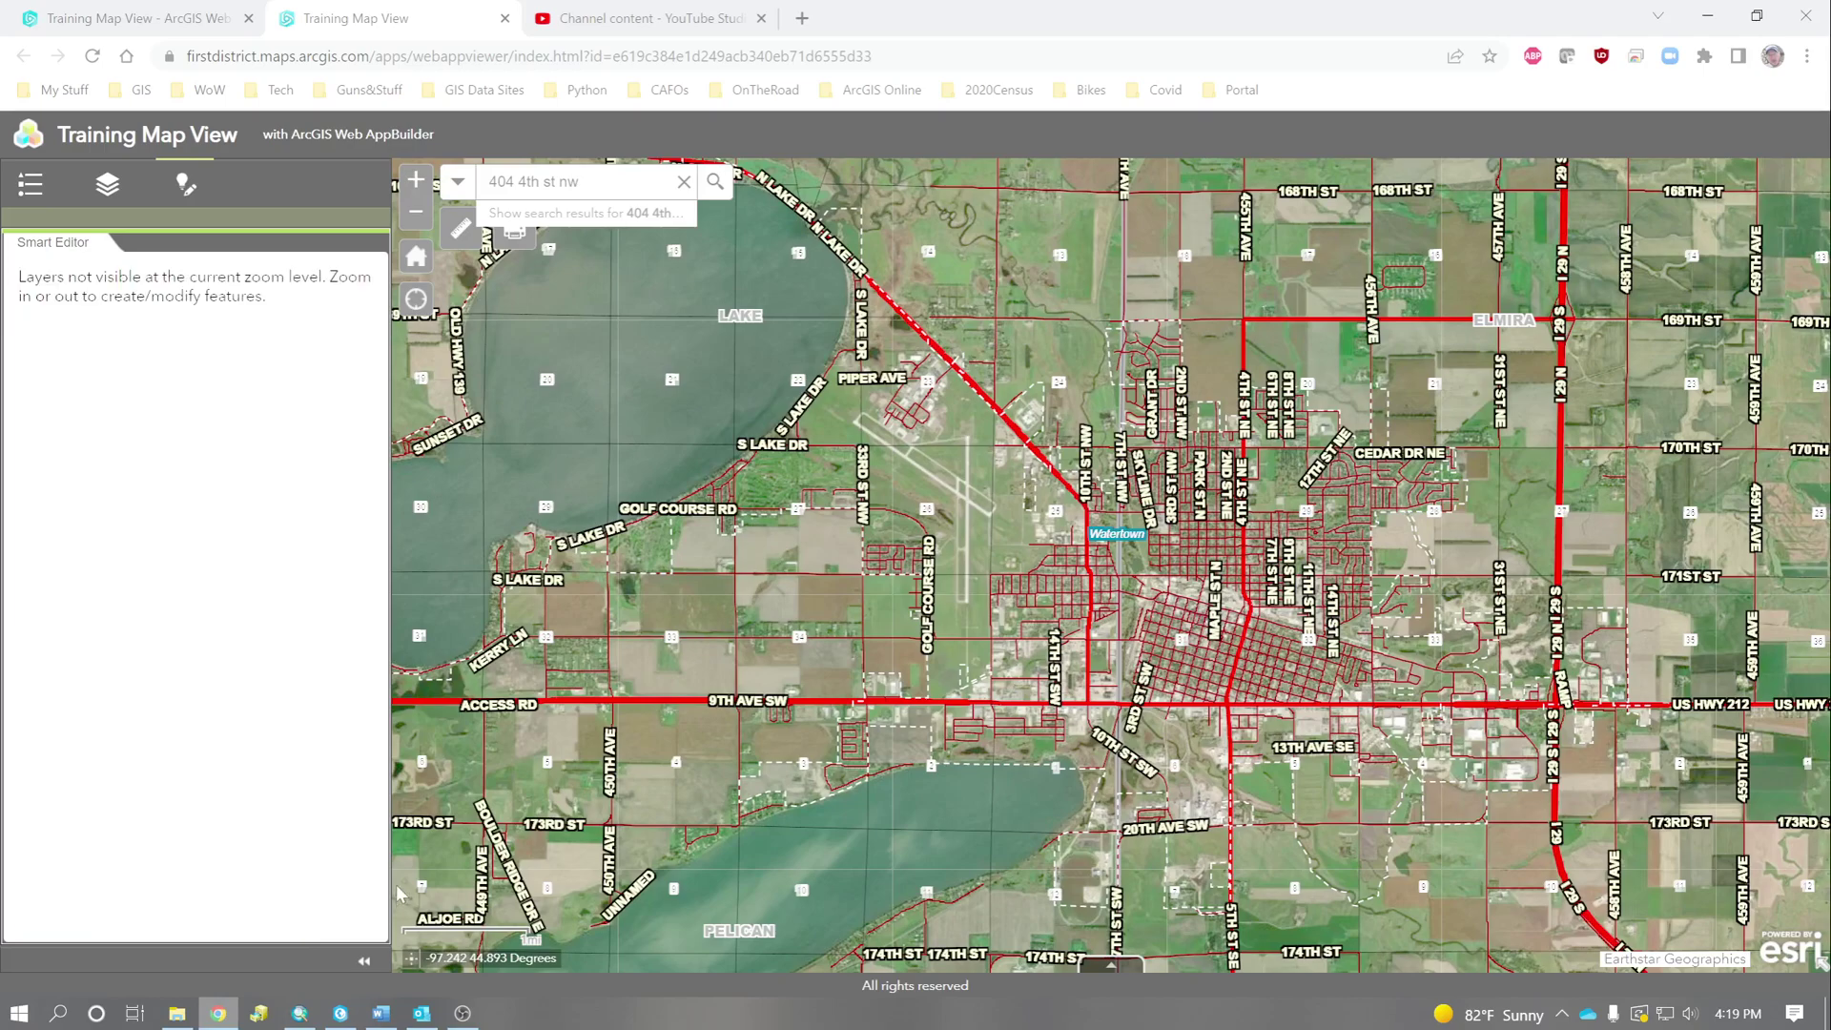
- Zoom in and place an AddressPoints feature labelled NEW ADDRESS in the field beside 5TH AVE NW
left_click(182, 186)
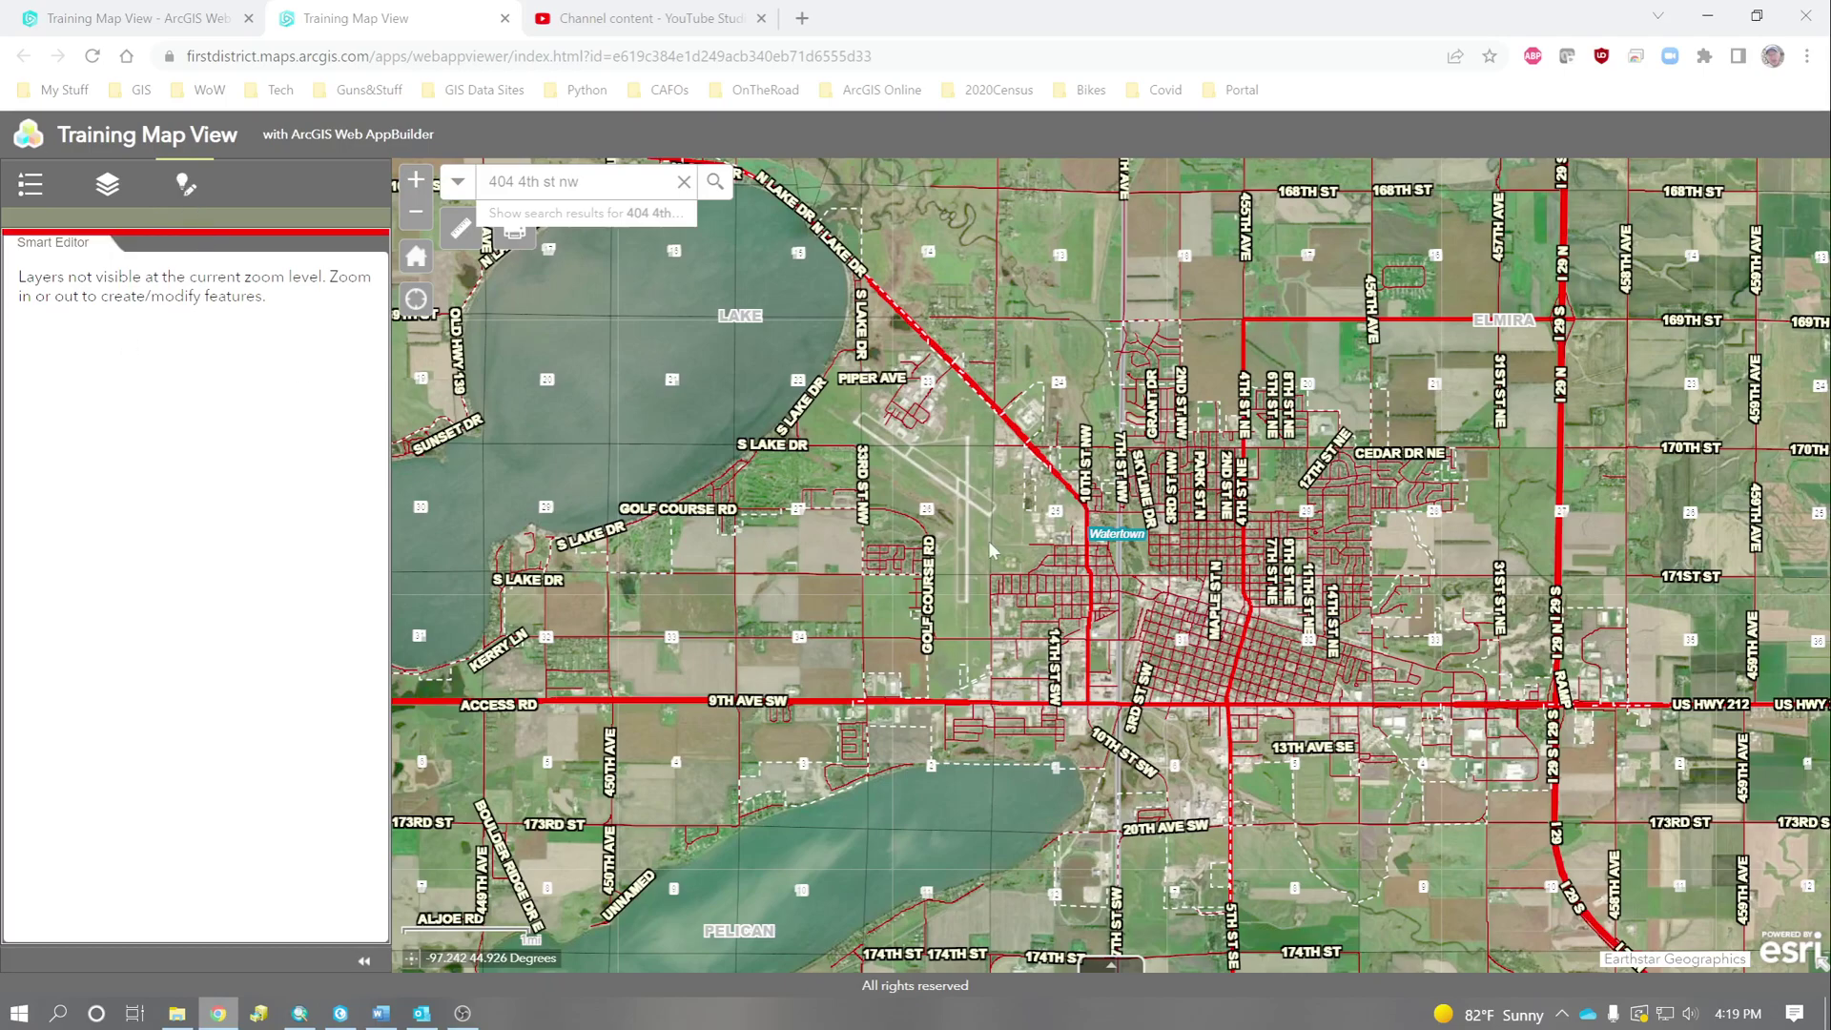
scroll(974, 519, "up", 2)
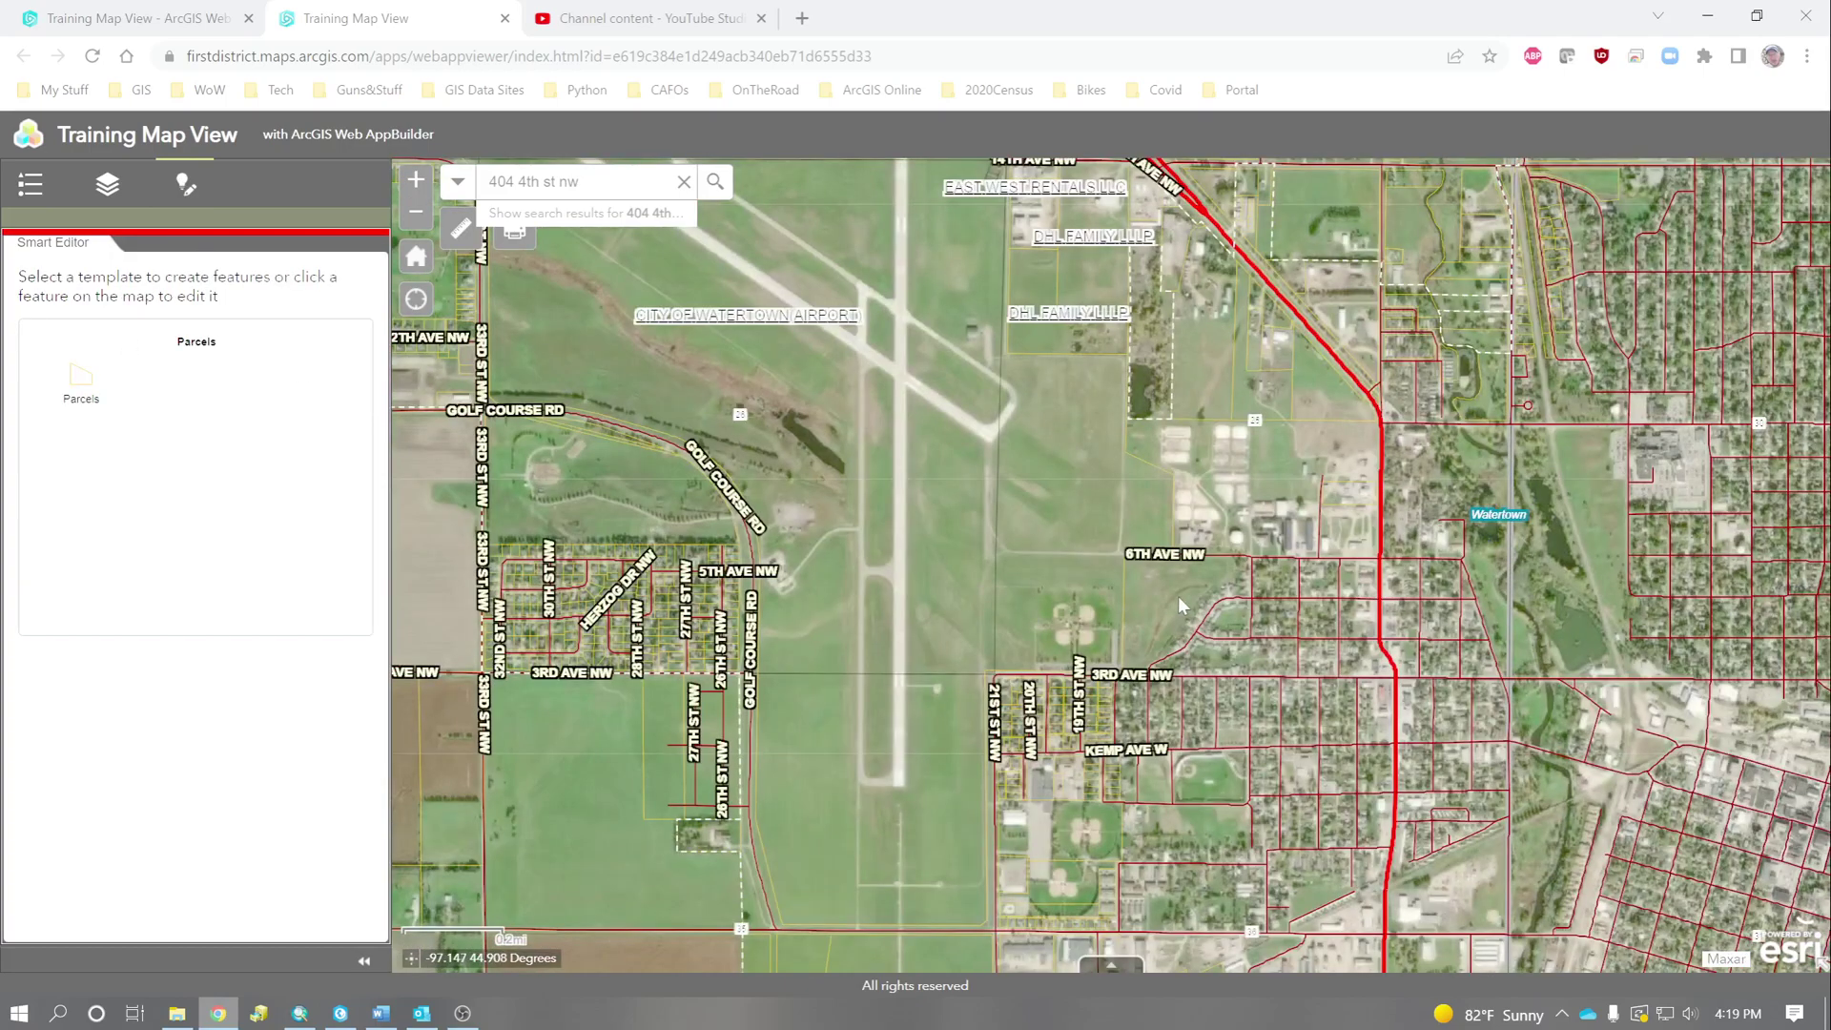
scroll(1086, 620, "up", 1)
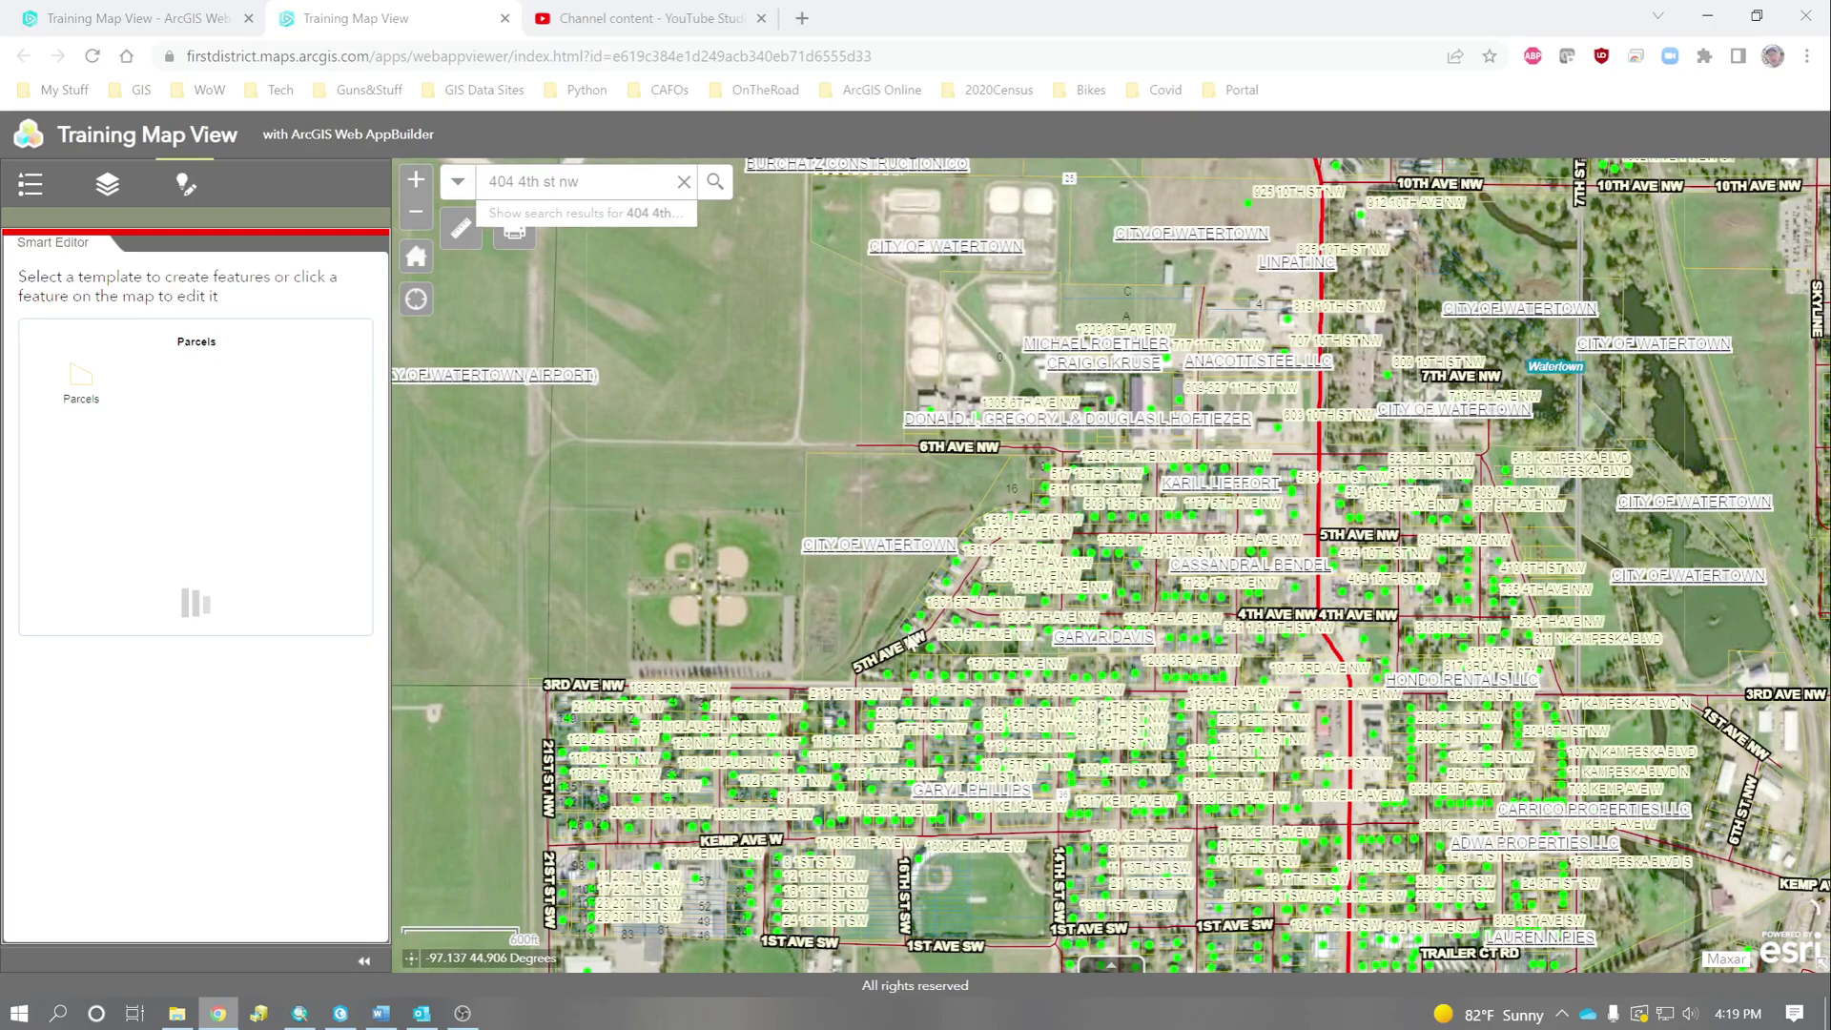
scroll(915, 641, "up", 3)
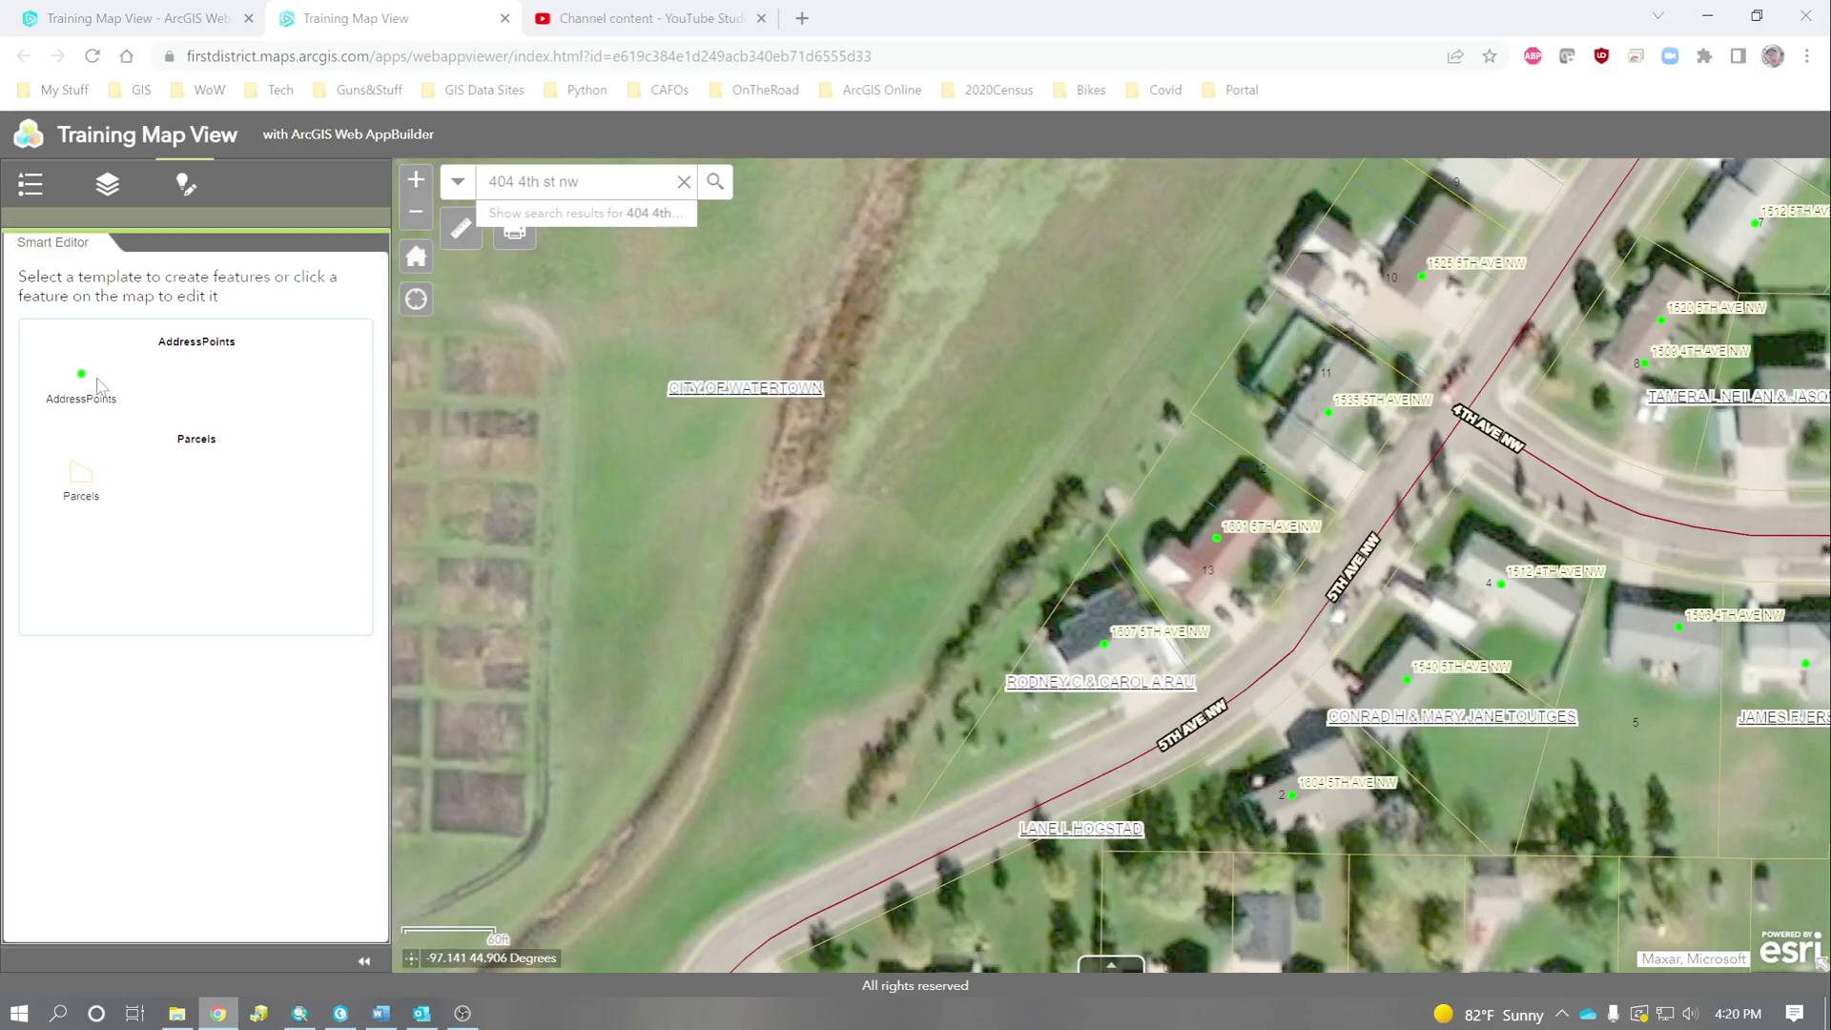
left_click(82, 378)
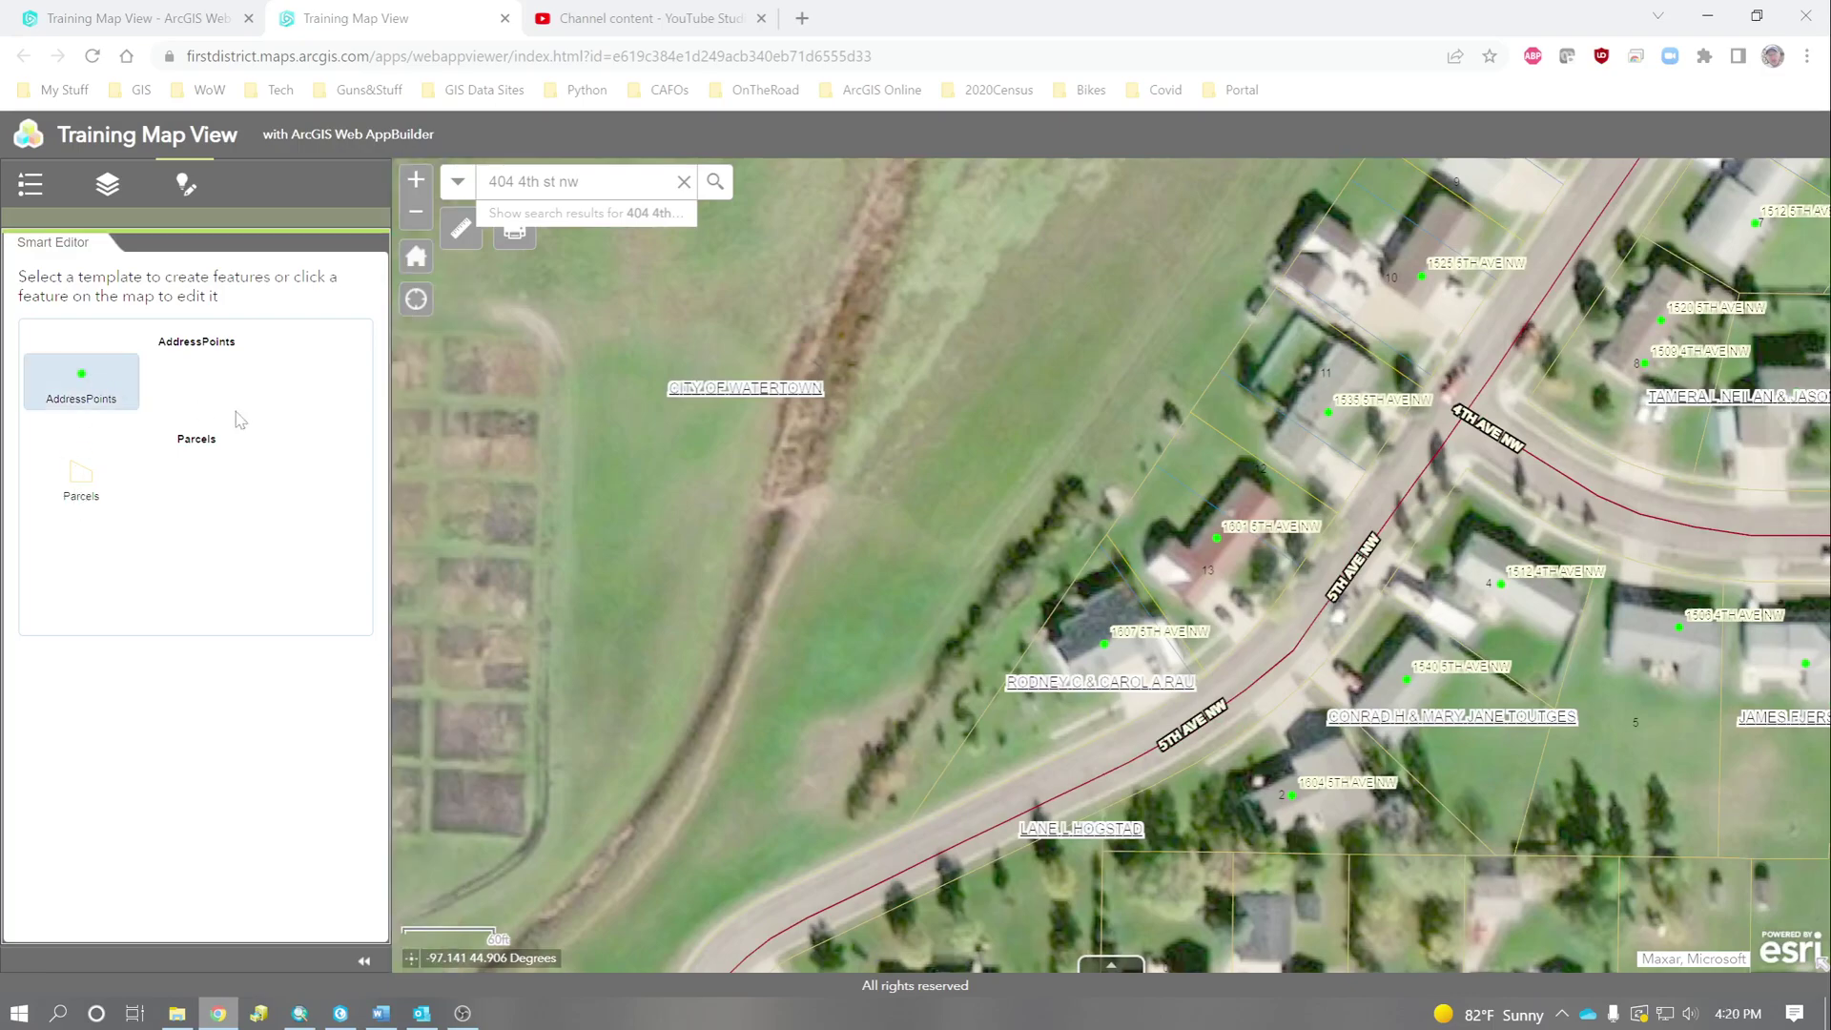
left_click(872, 481)
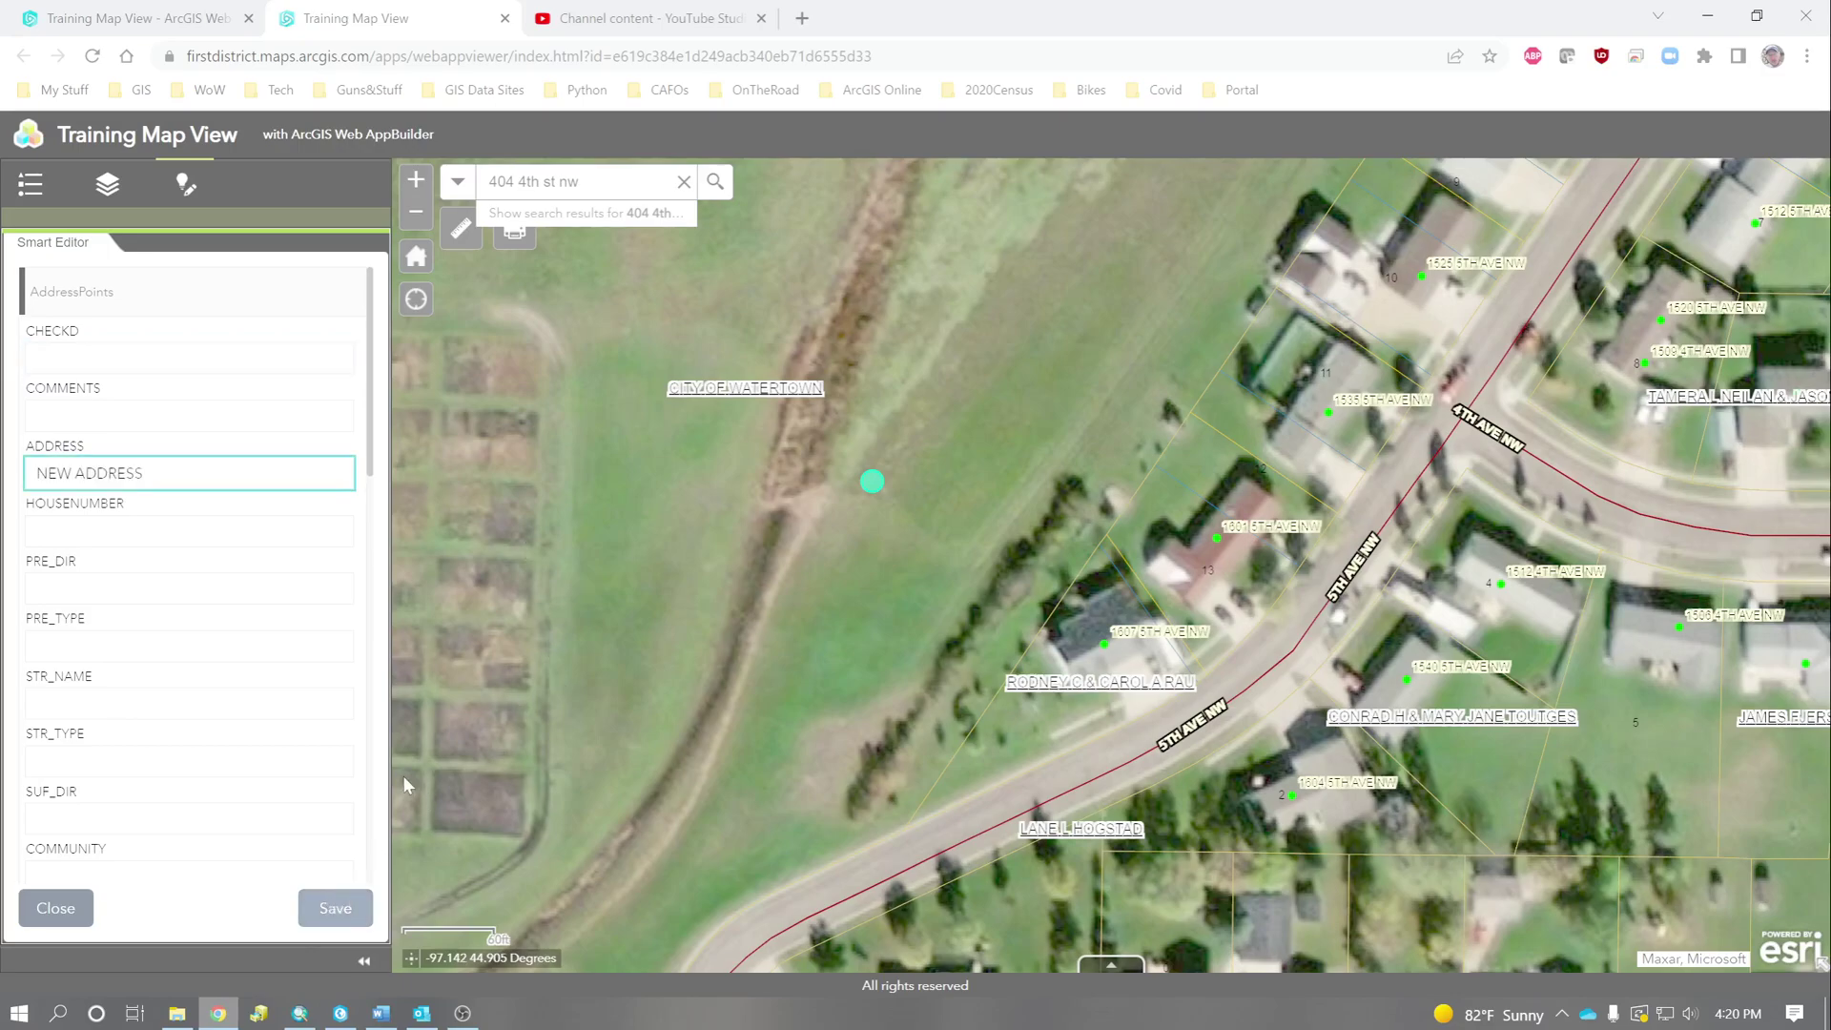
key("Return")
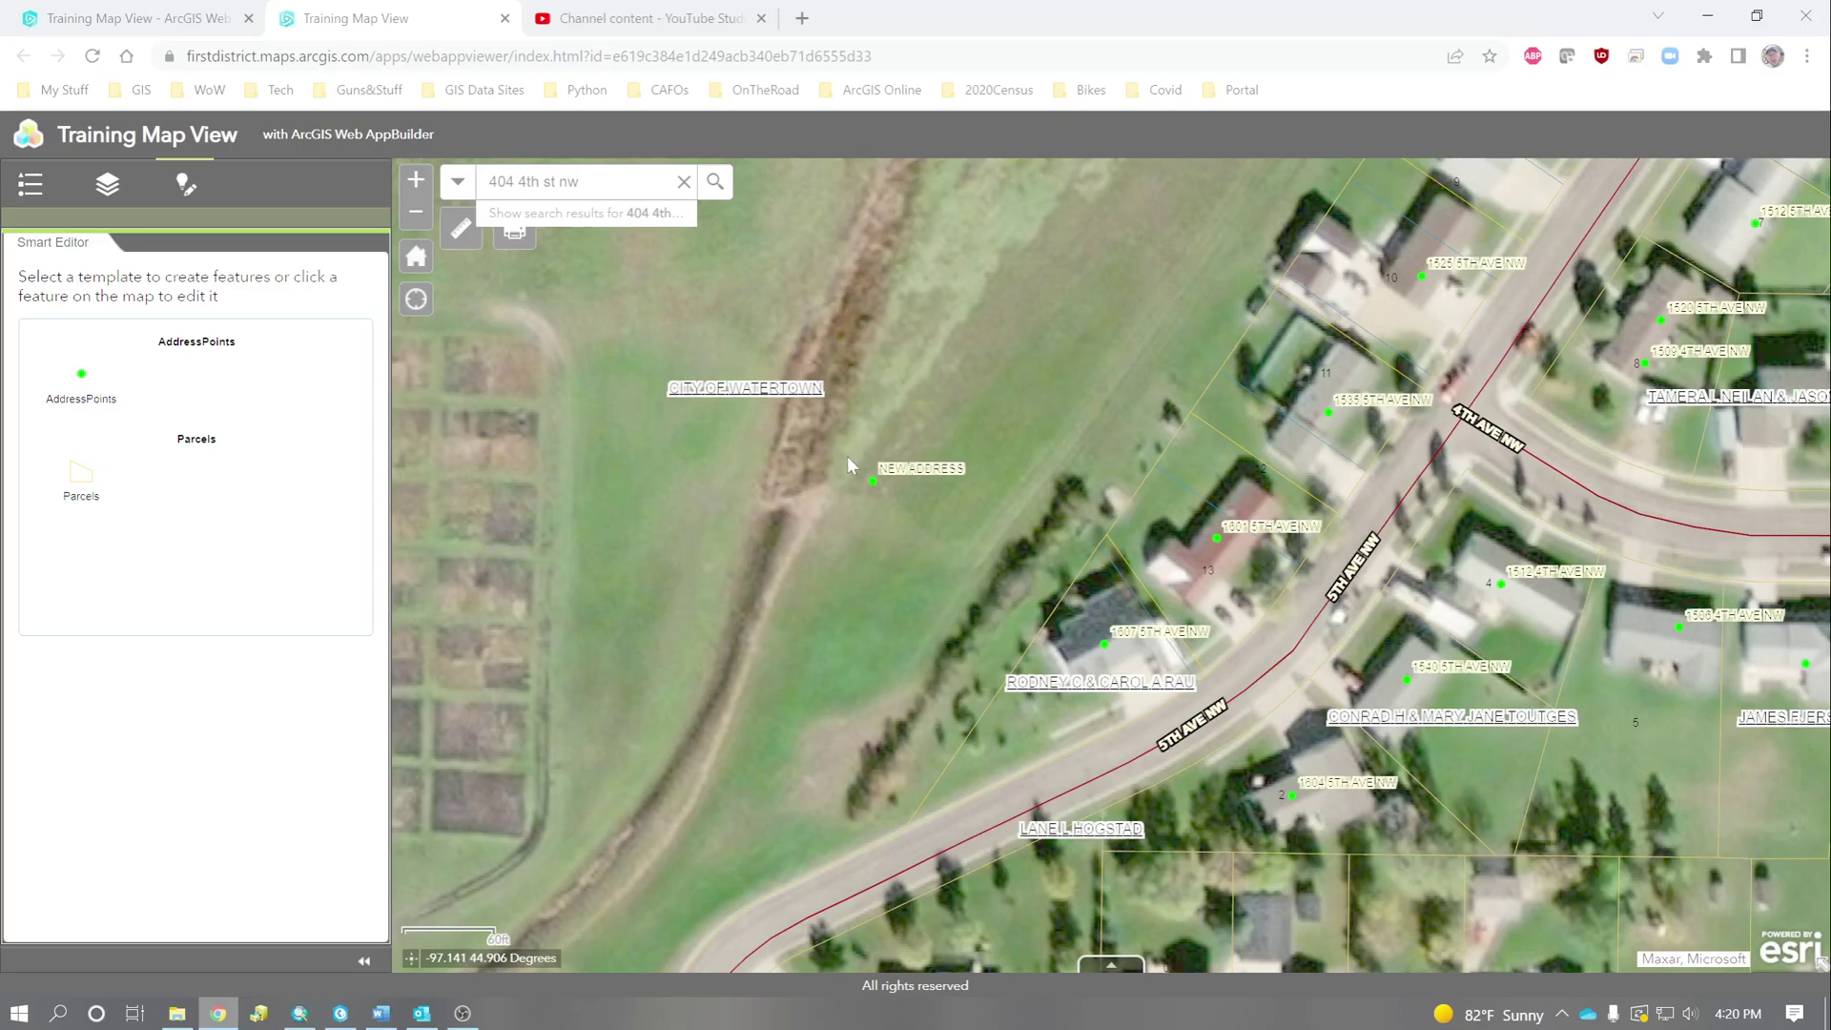
- Select the NEW ADDRESS point, delete it in Smart Editor, and zoom back out
left_click(870, 485)
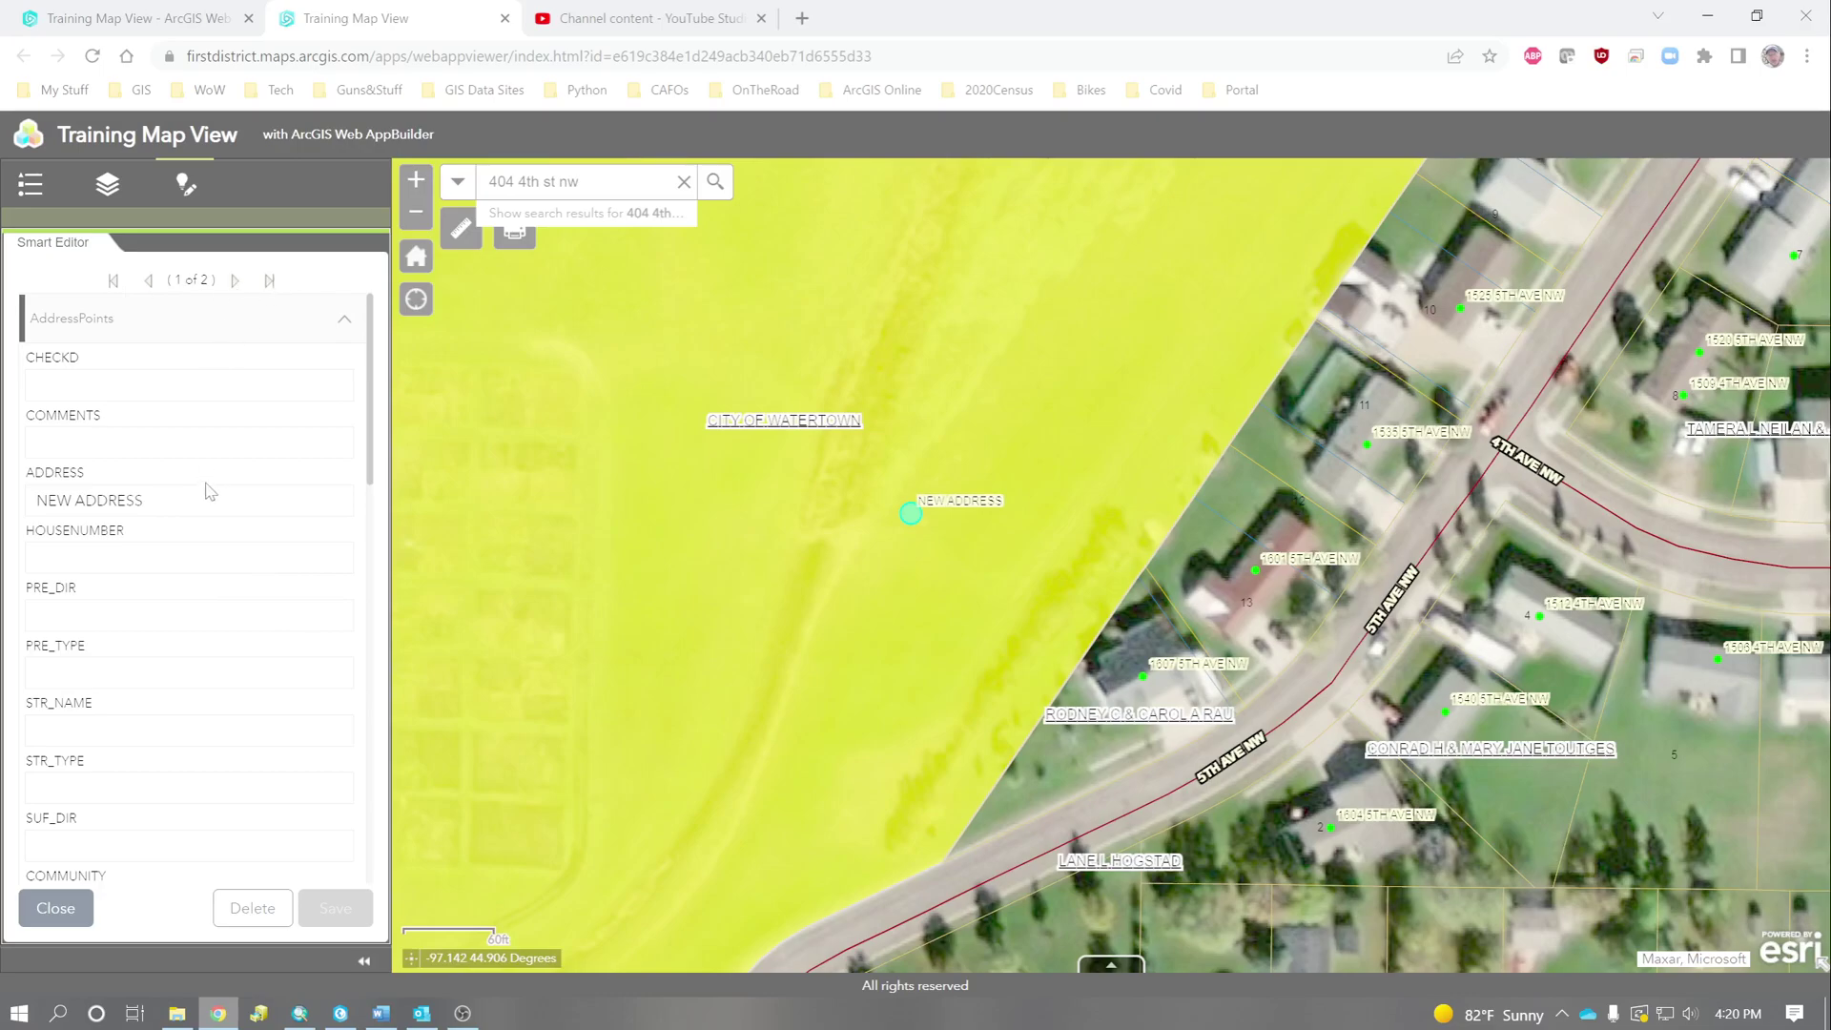
left_click(266, 913)
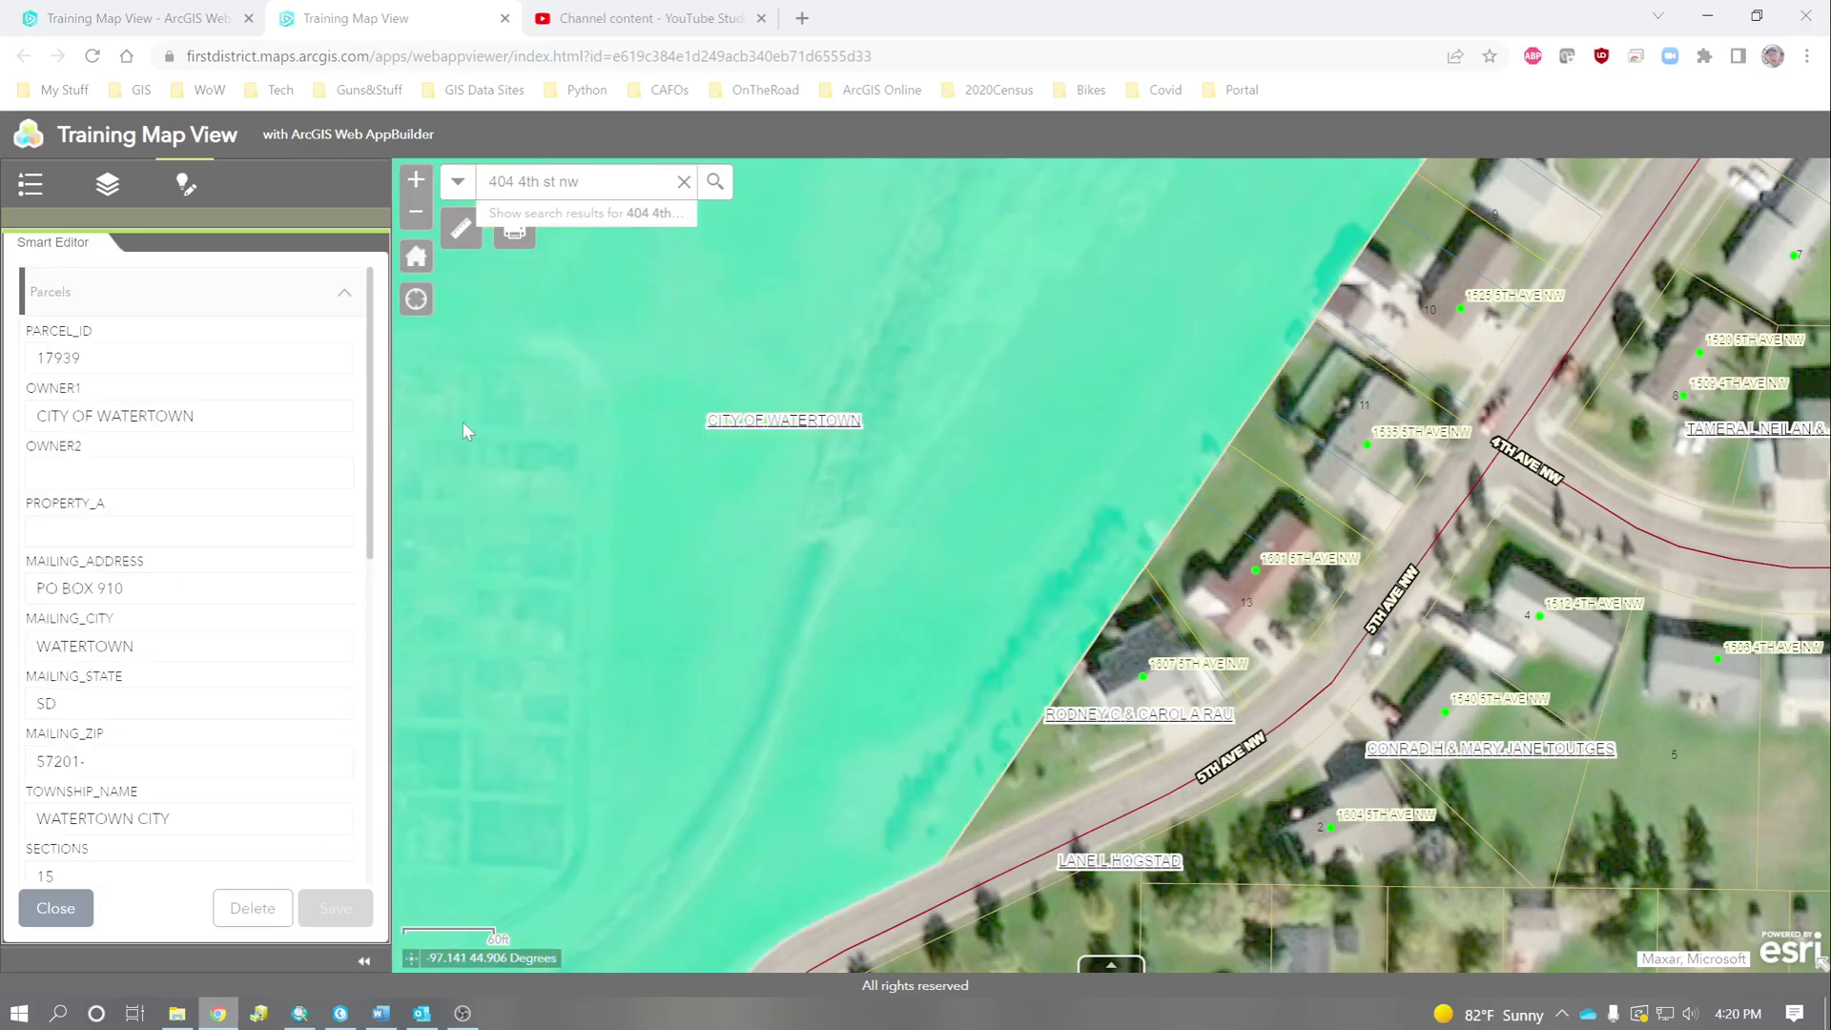
scroll(471, 402, "down", 2)
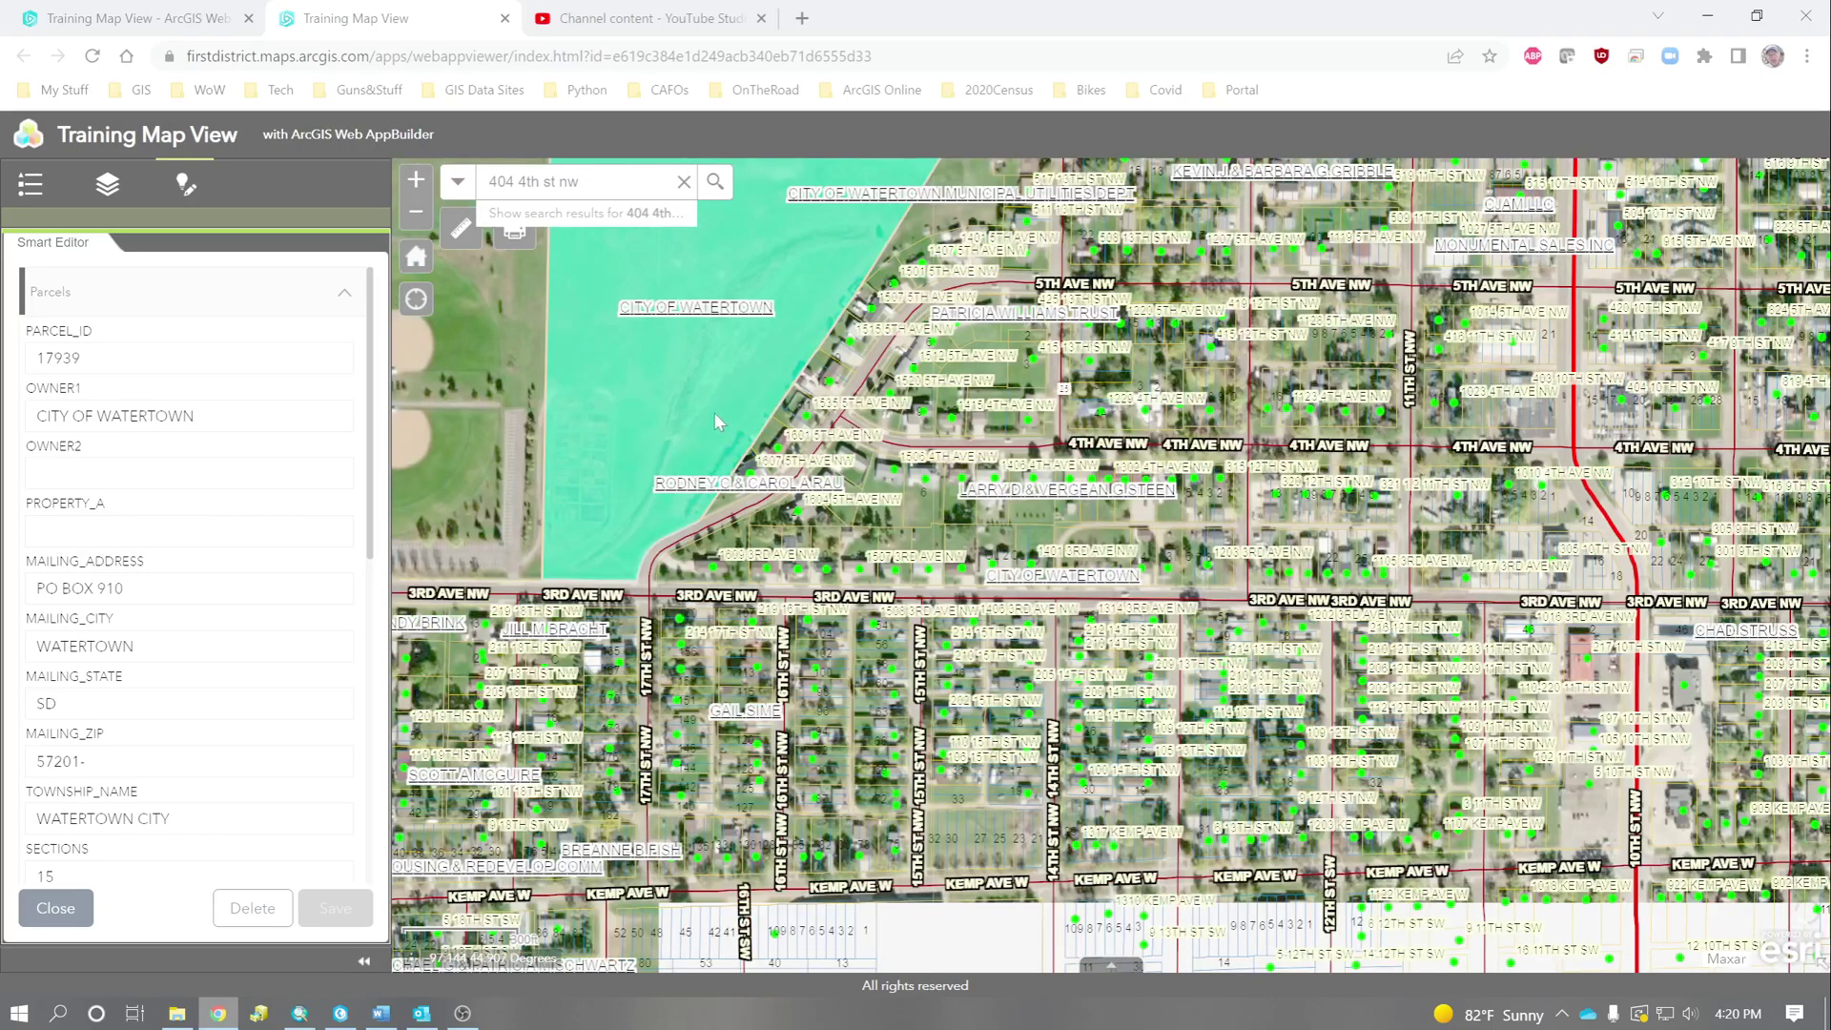
scroll(865, 527, "down", 4)
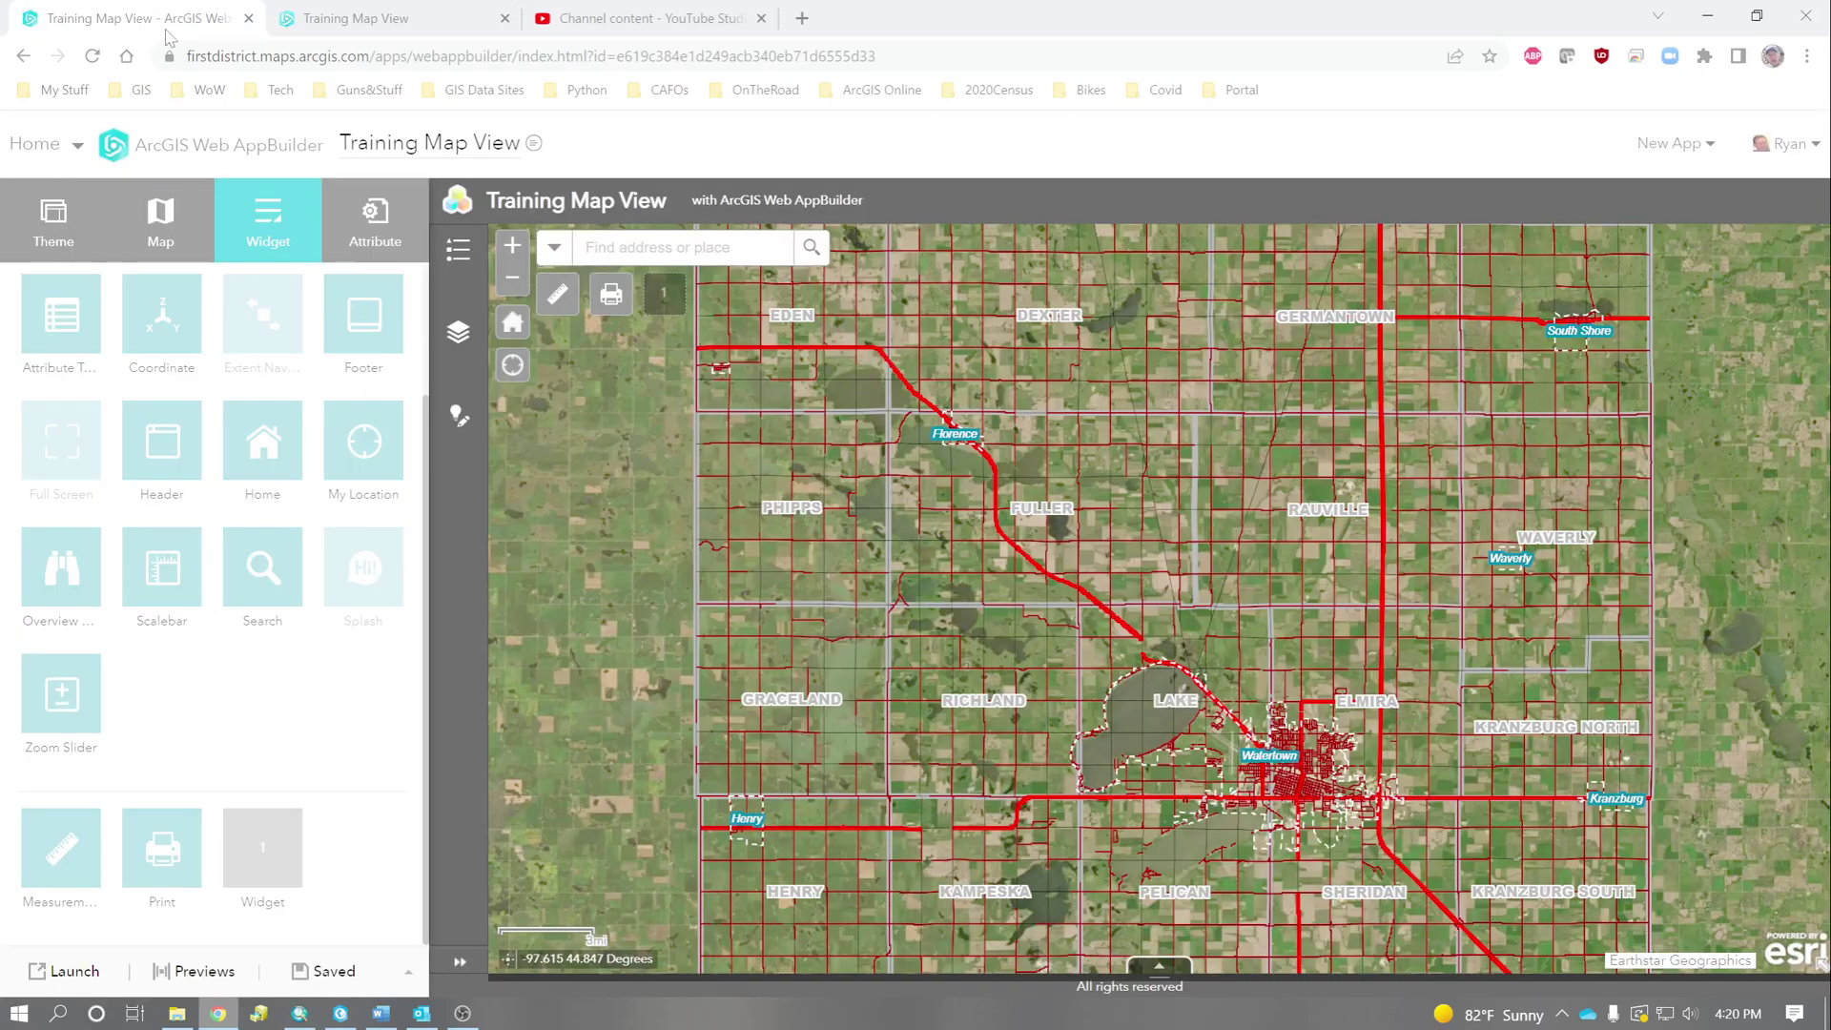
- From Home > Content, share Training Map View with the organization, updating its web map and layer
left_click(150, 19)
left_click(38, 143)
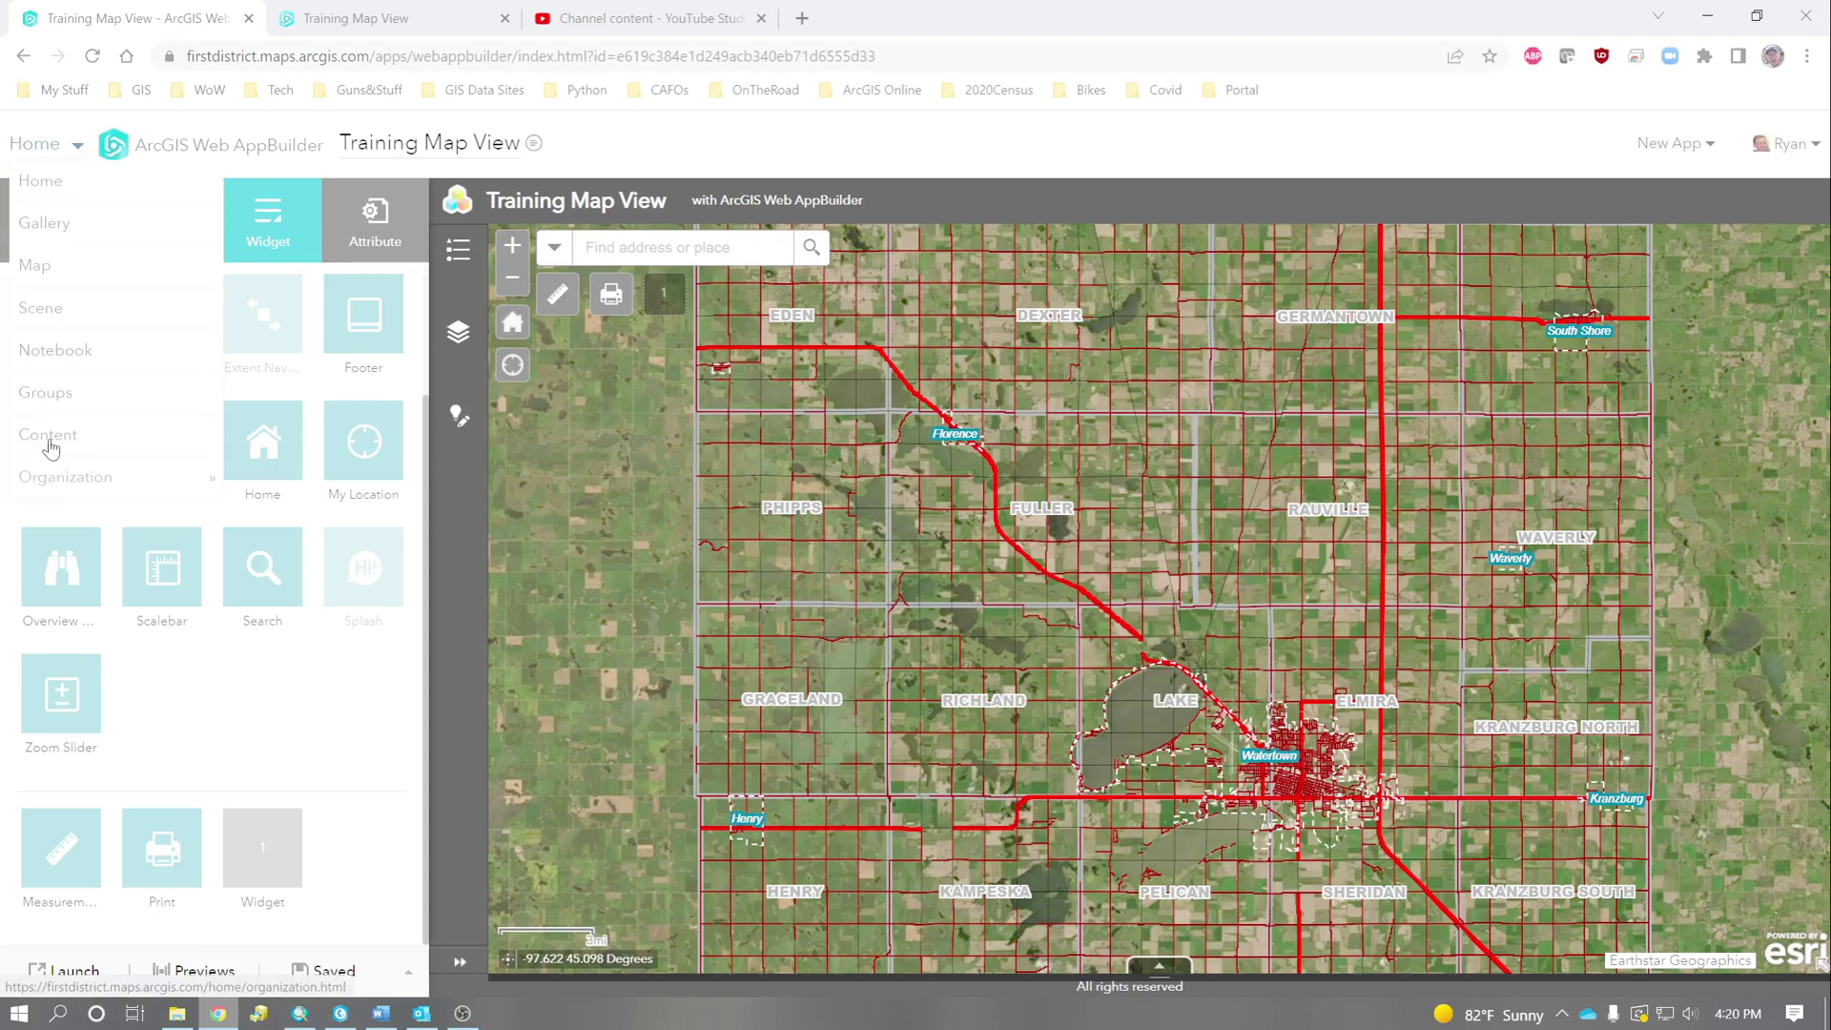
left_click(48, 435)
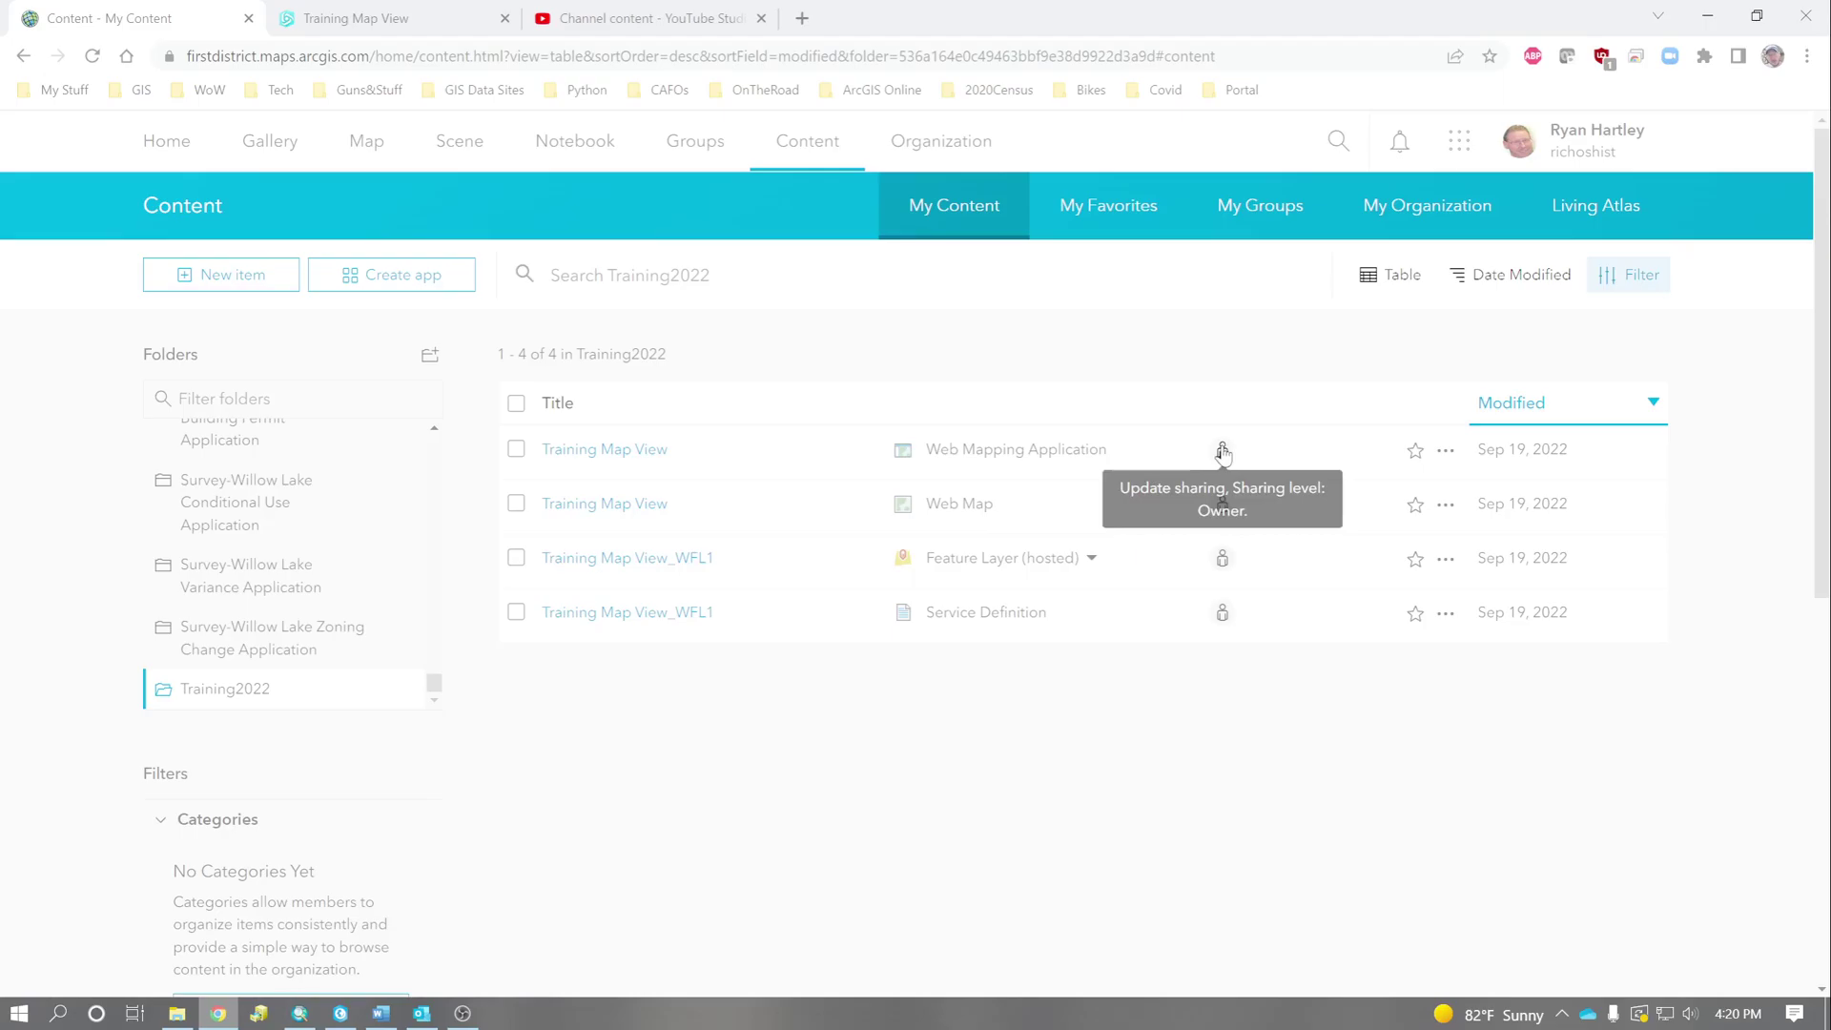
left_click(1223, 450)
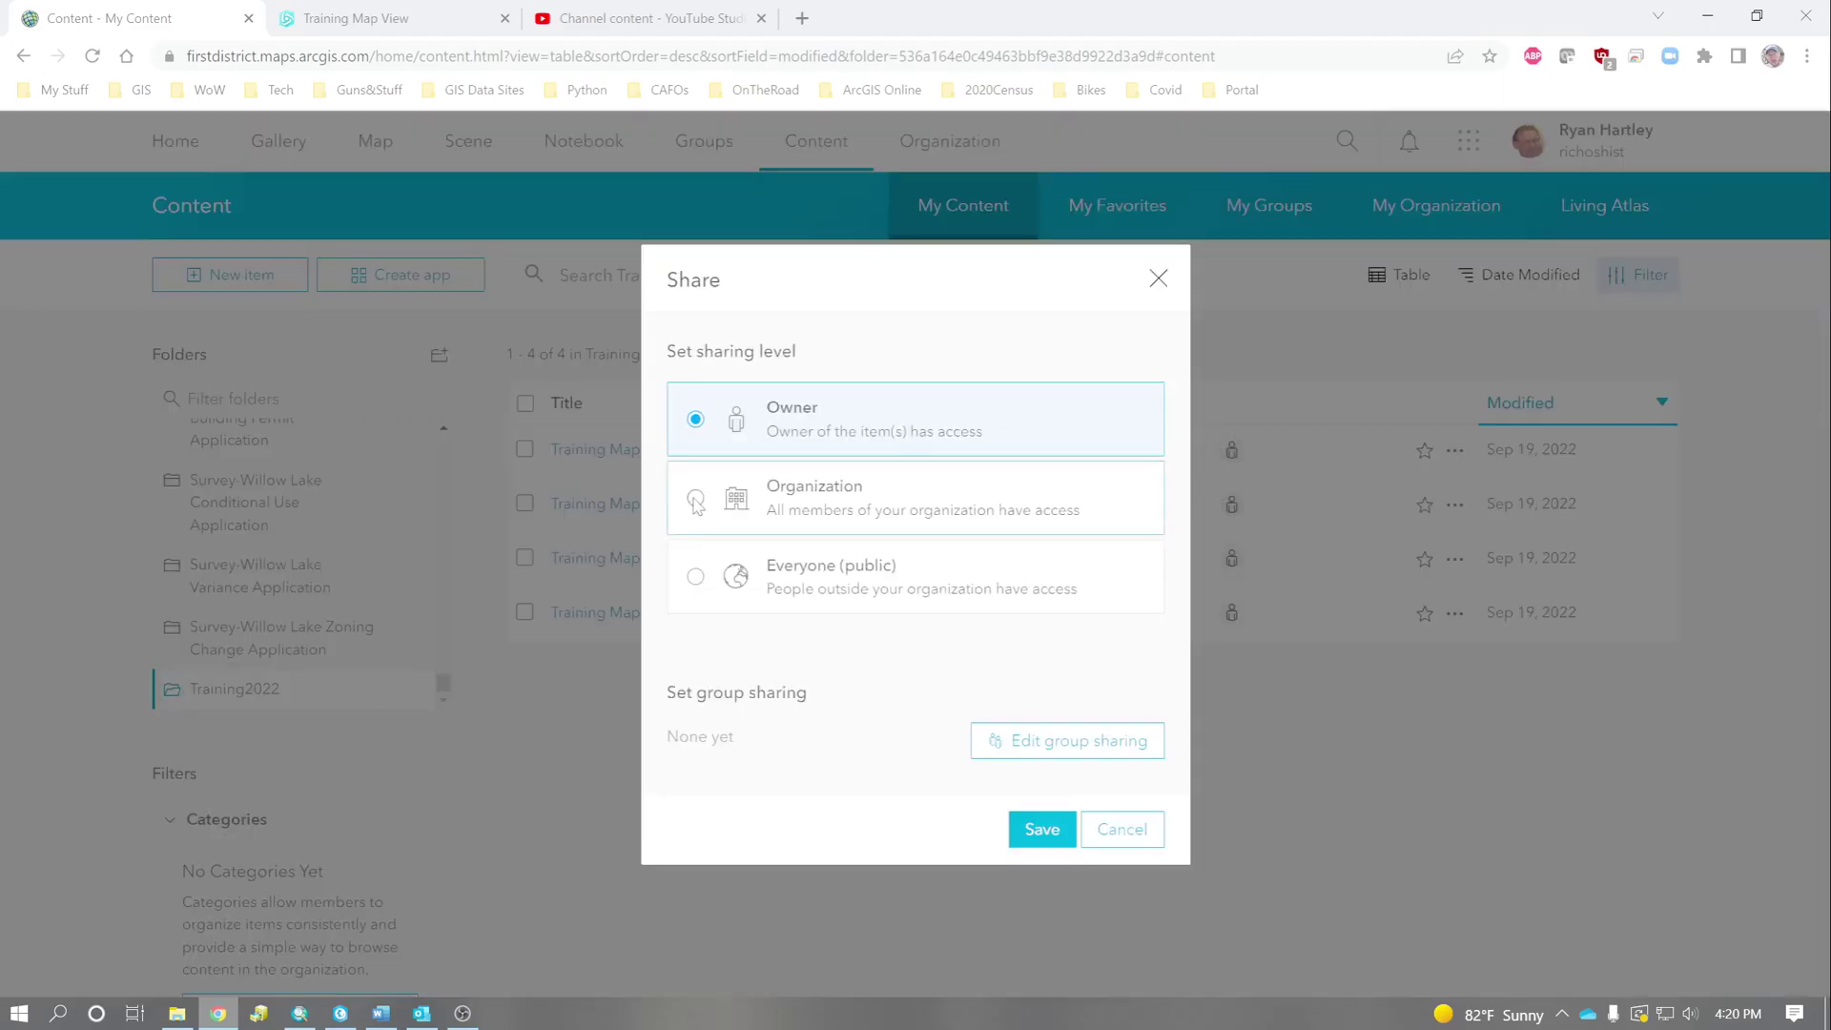
left_click(696, 501)
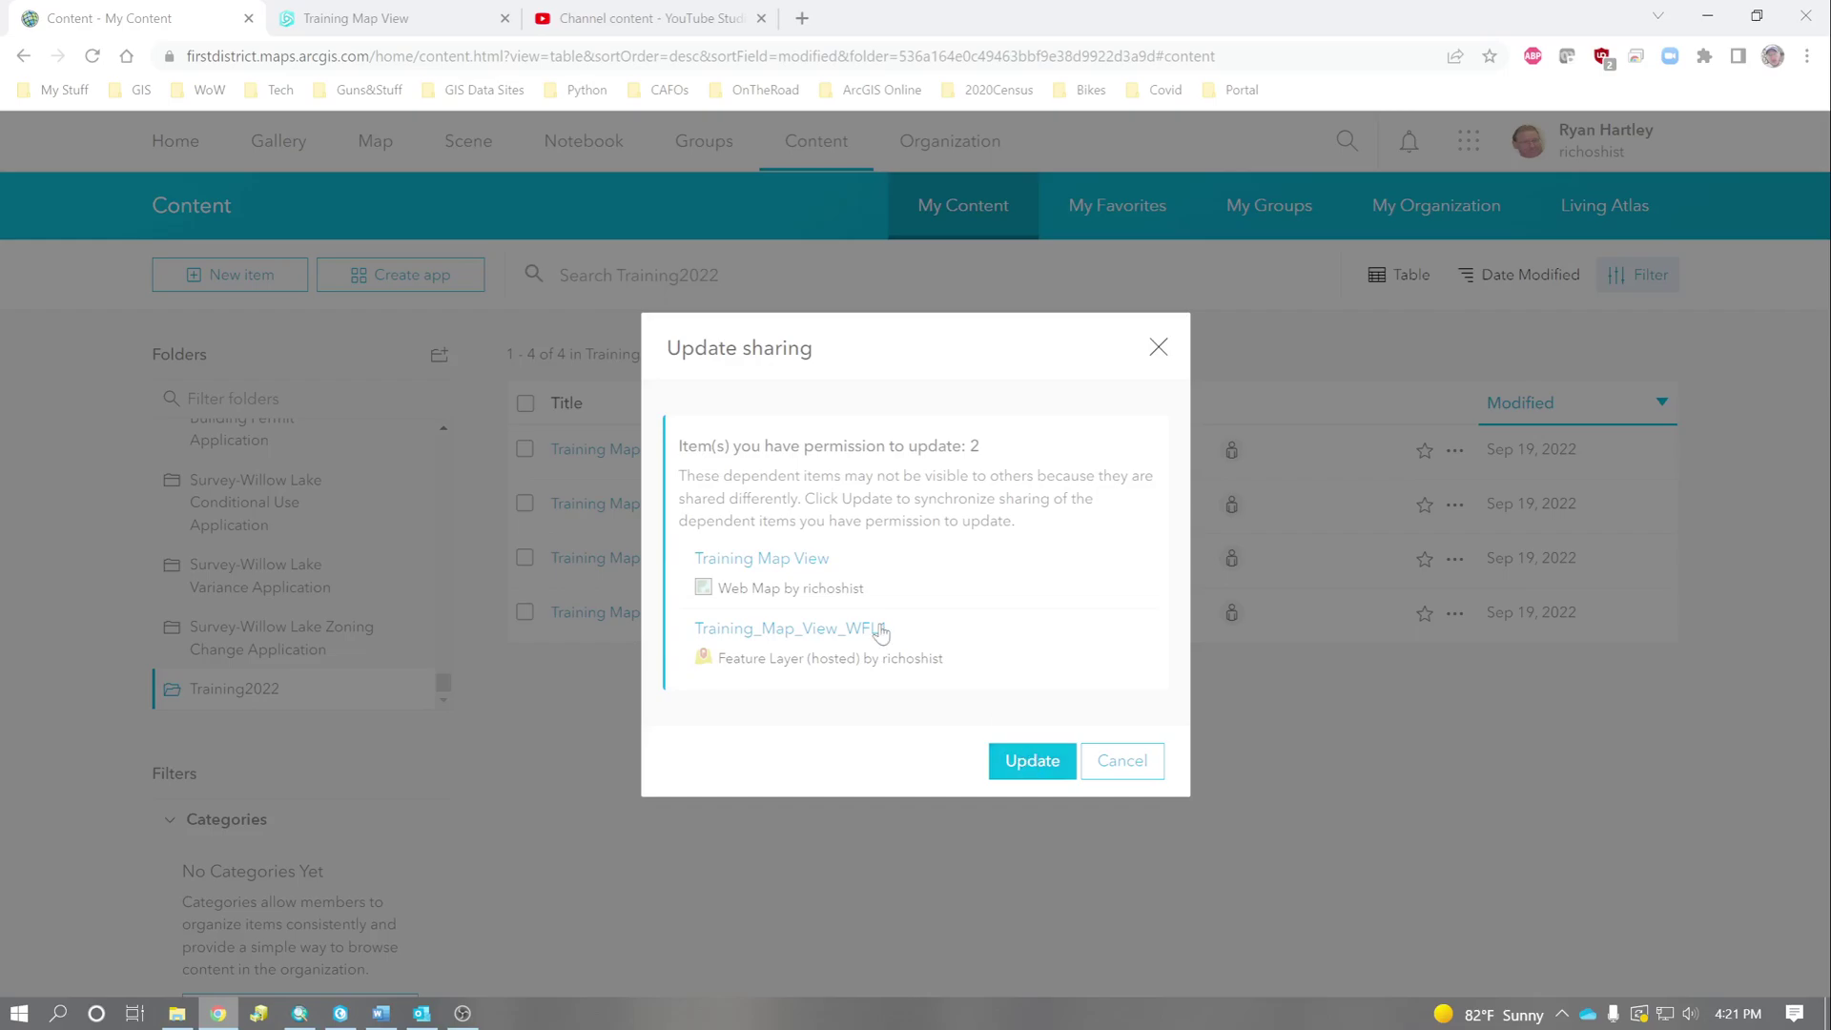
left_click(1032, 760)
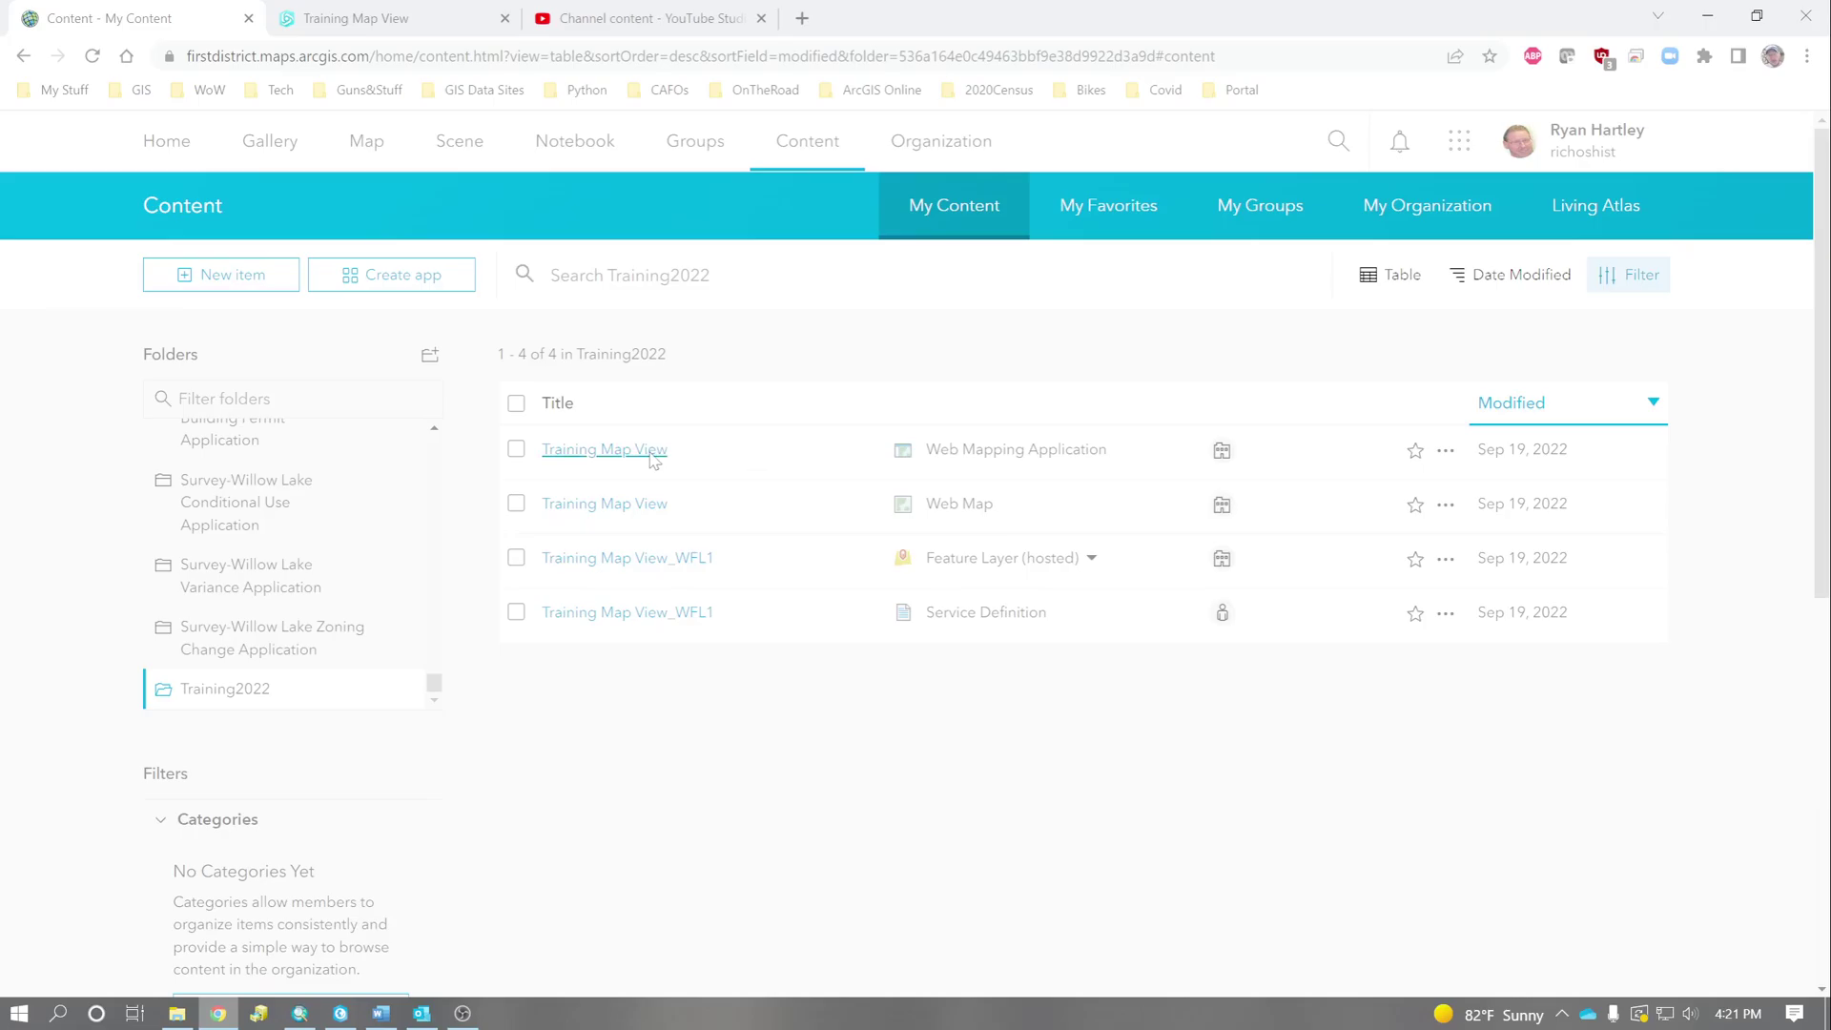
- Copy the Training Map View app's URL from its item overview page
left_click(652, 449)
scroll(1512, 637, "down", 8)
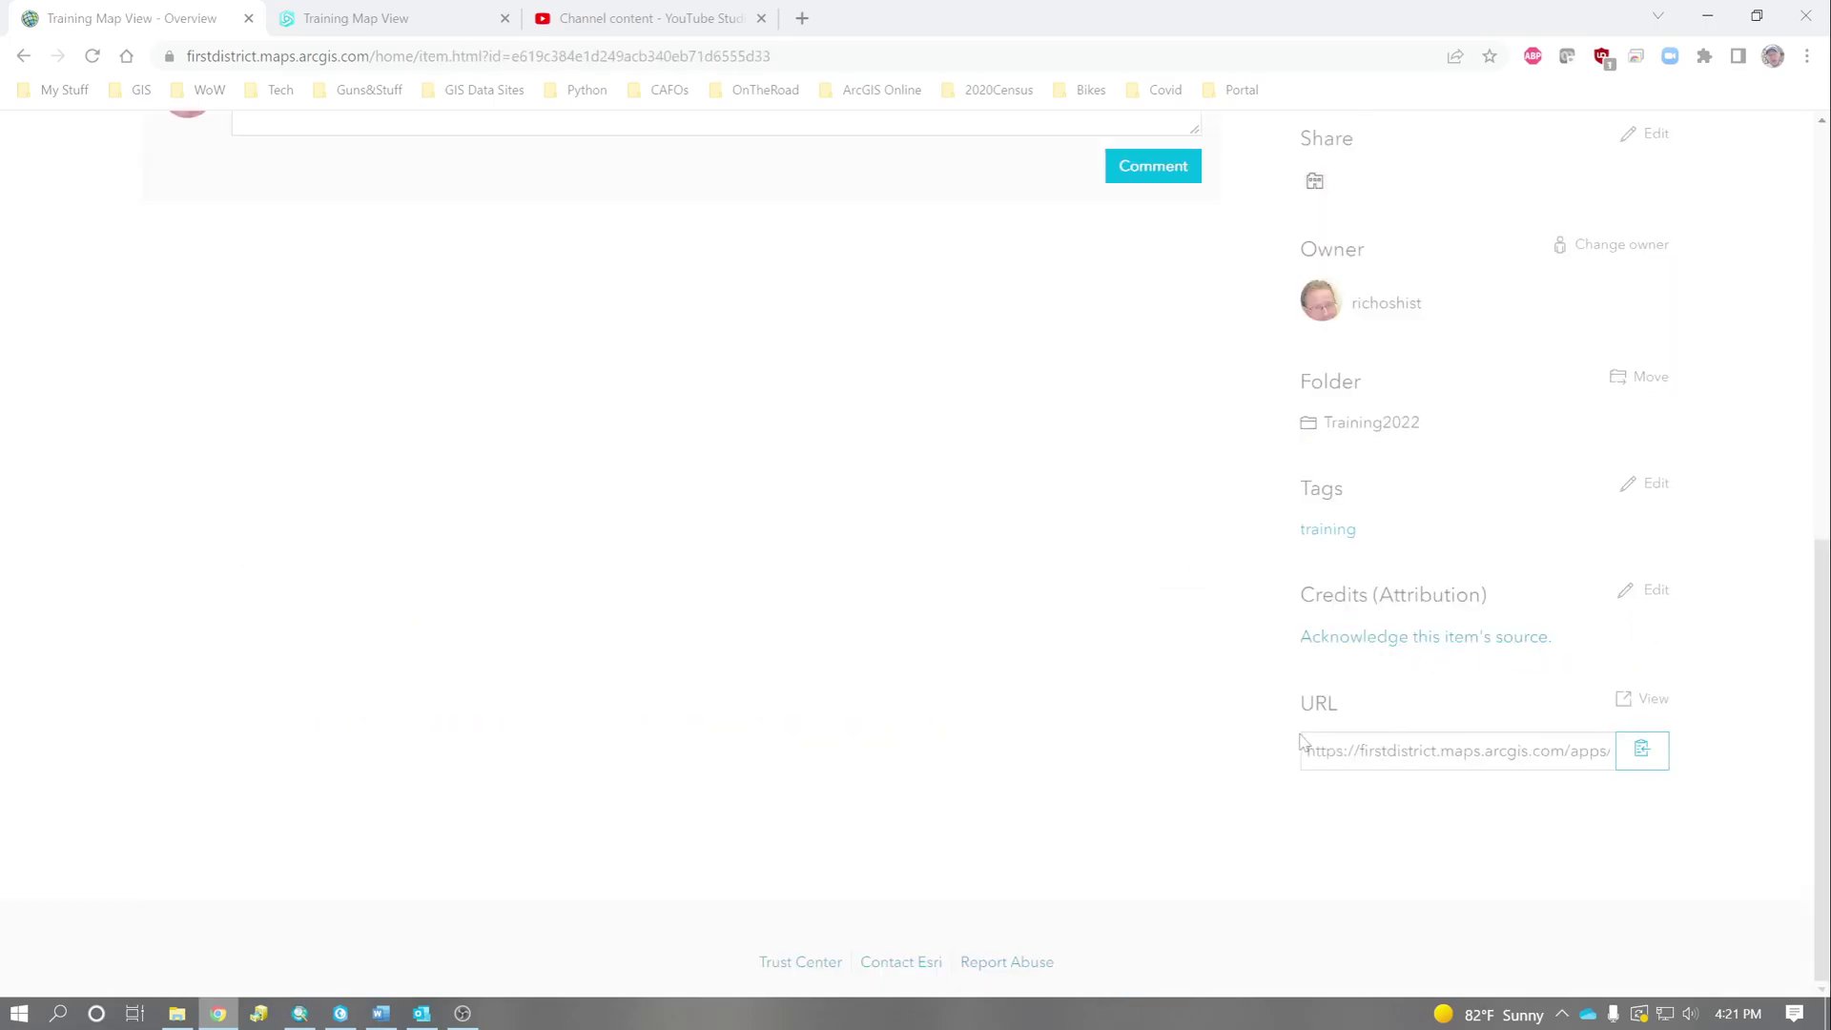
left_click(1639, 750)
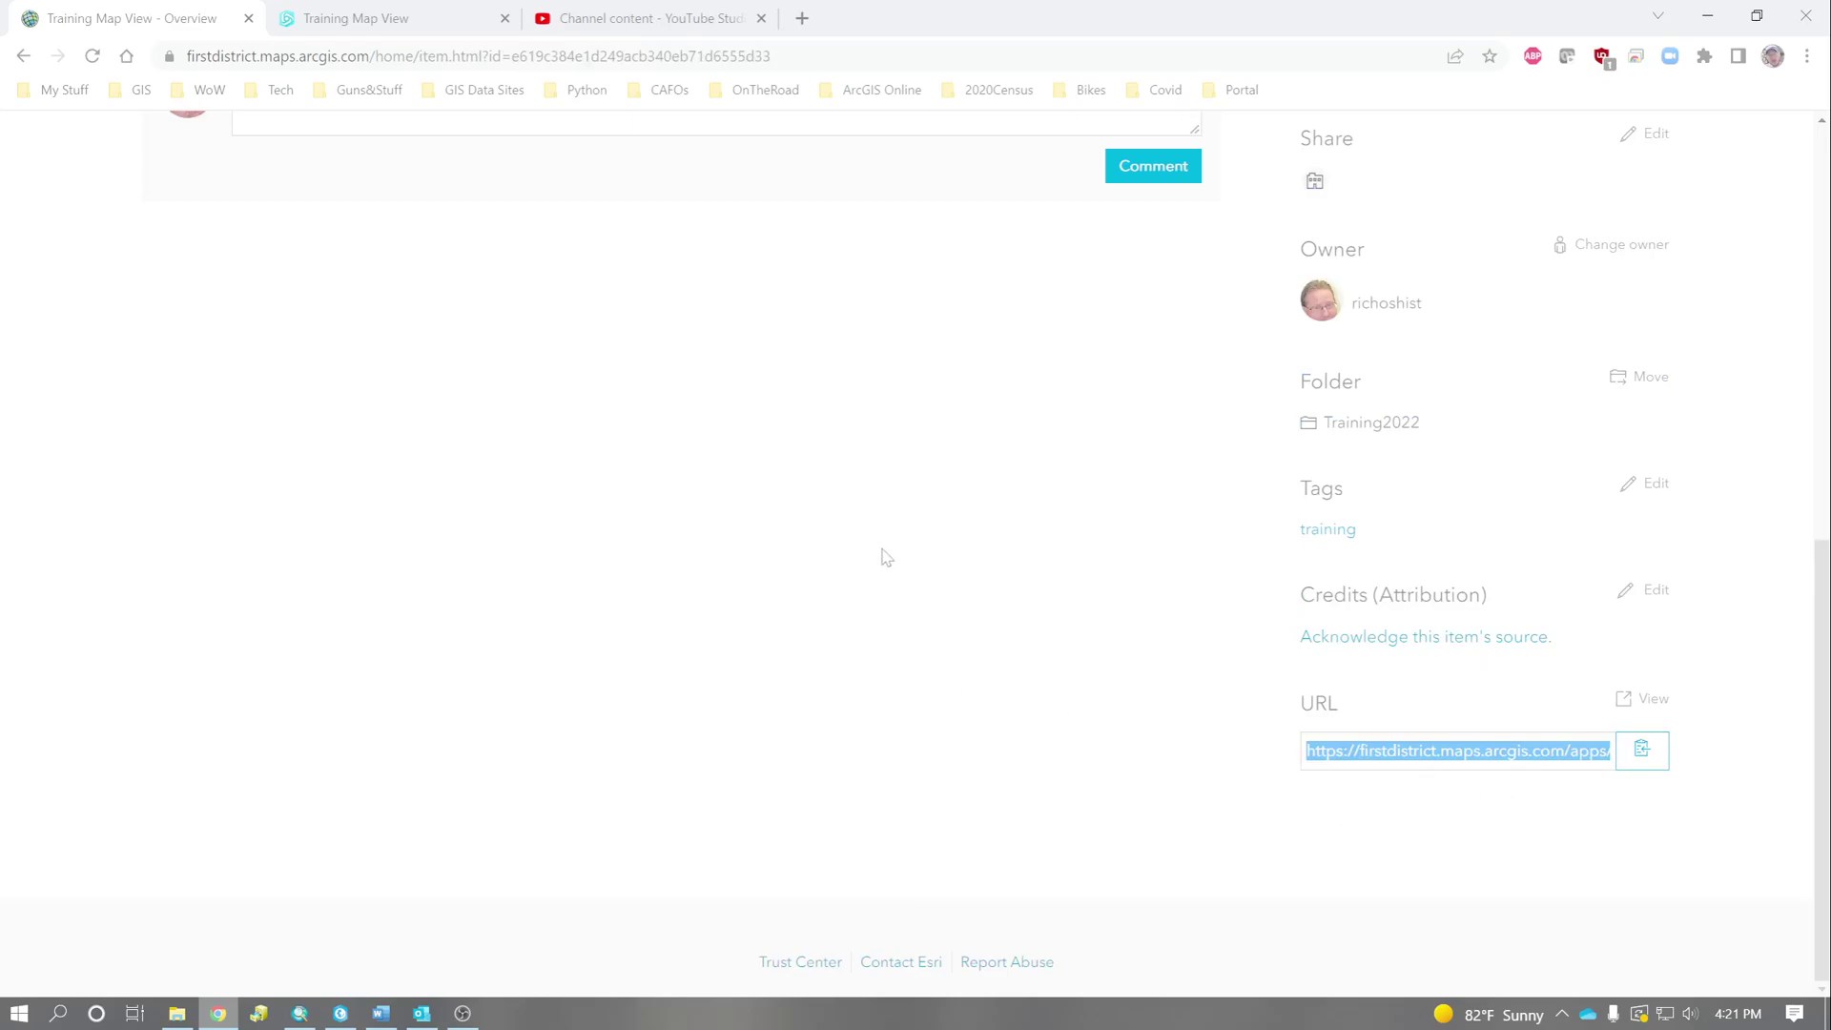
scroll(887, 563, "up", 10)
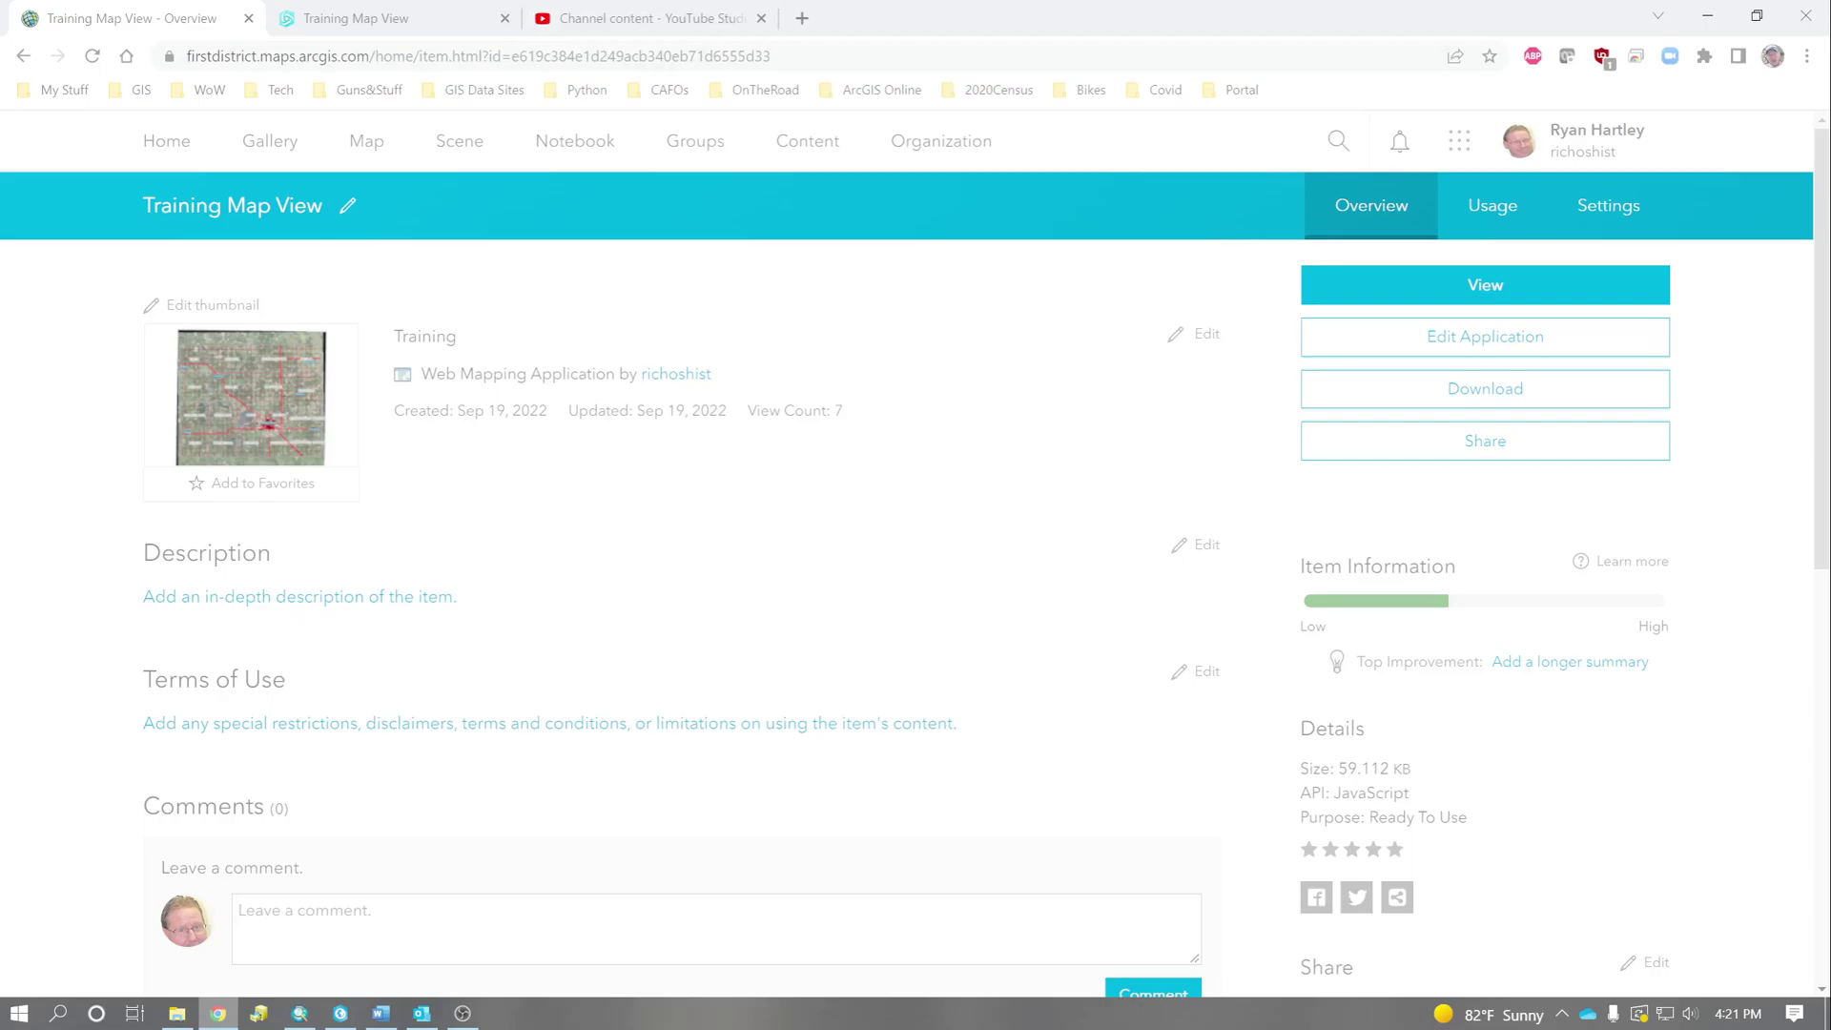
left_click(23, 58)
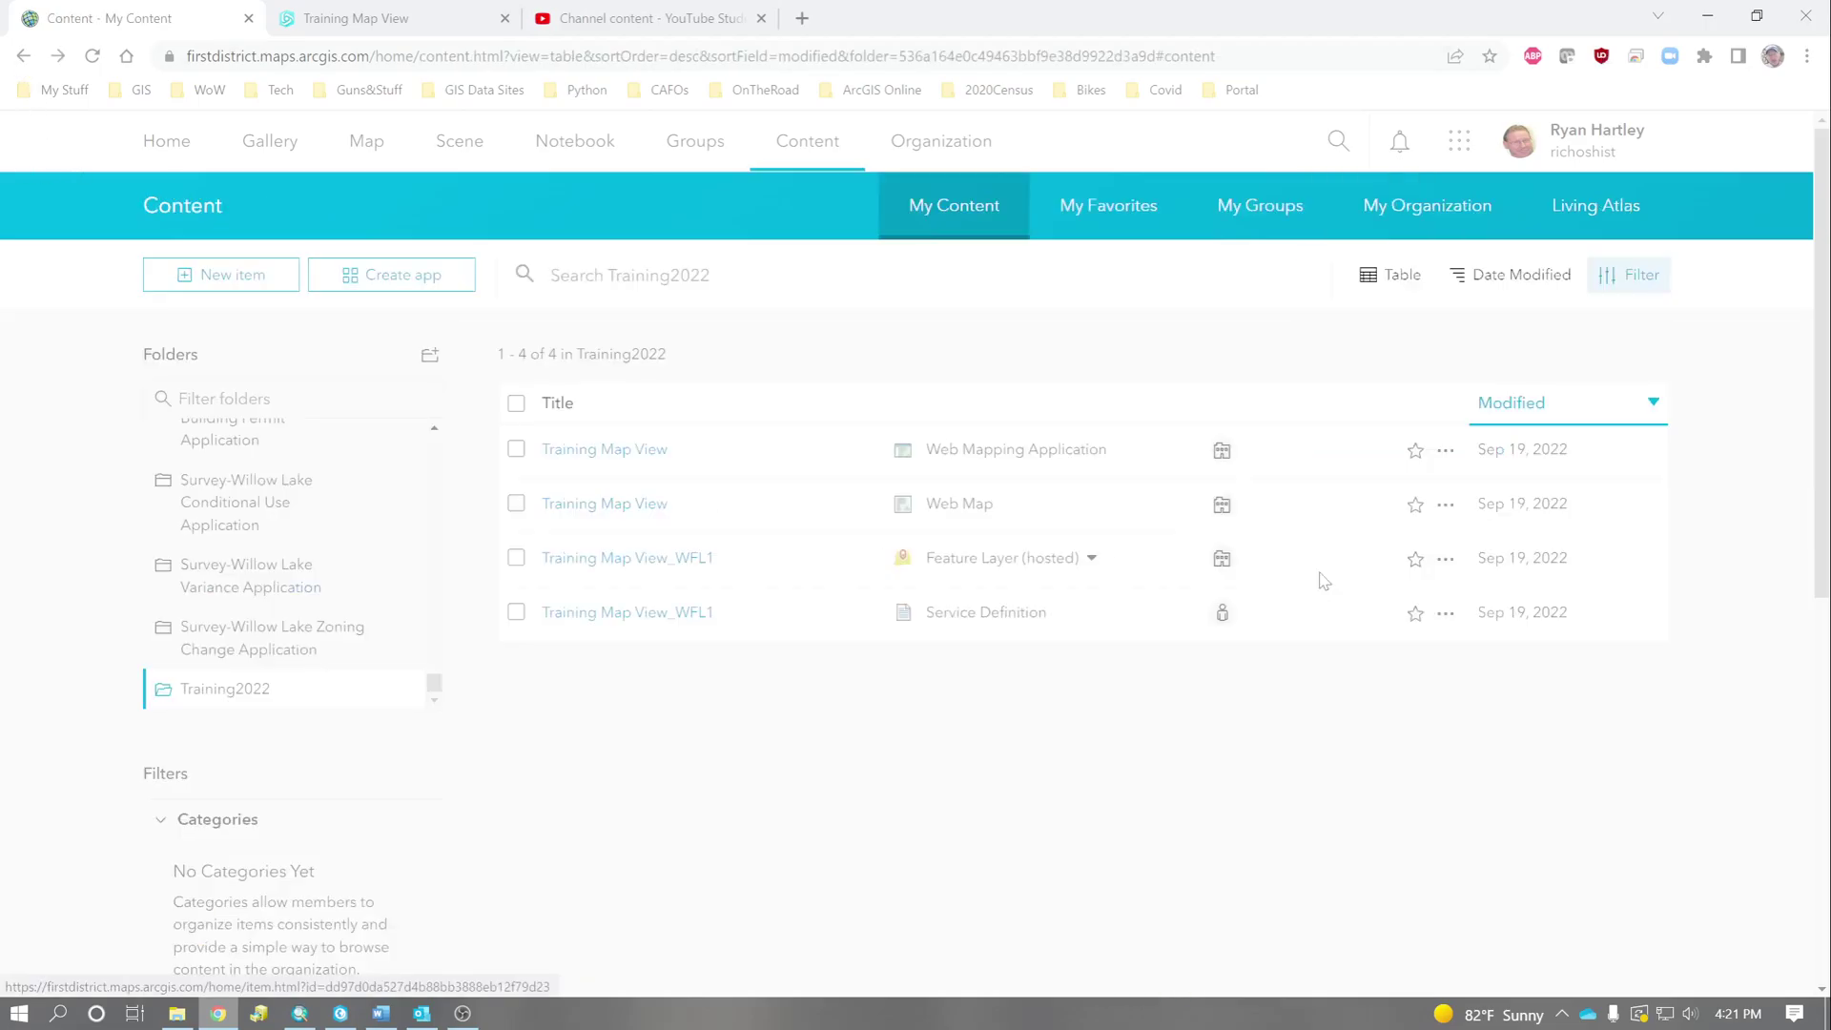